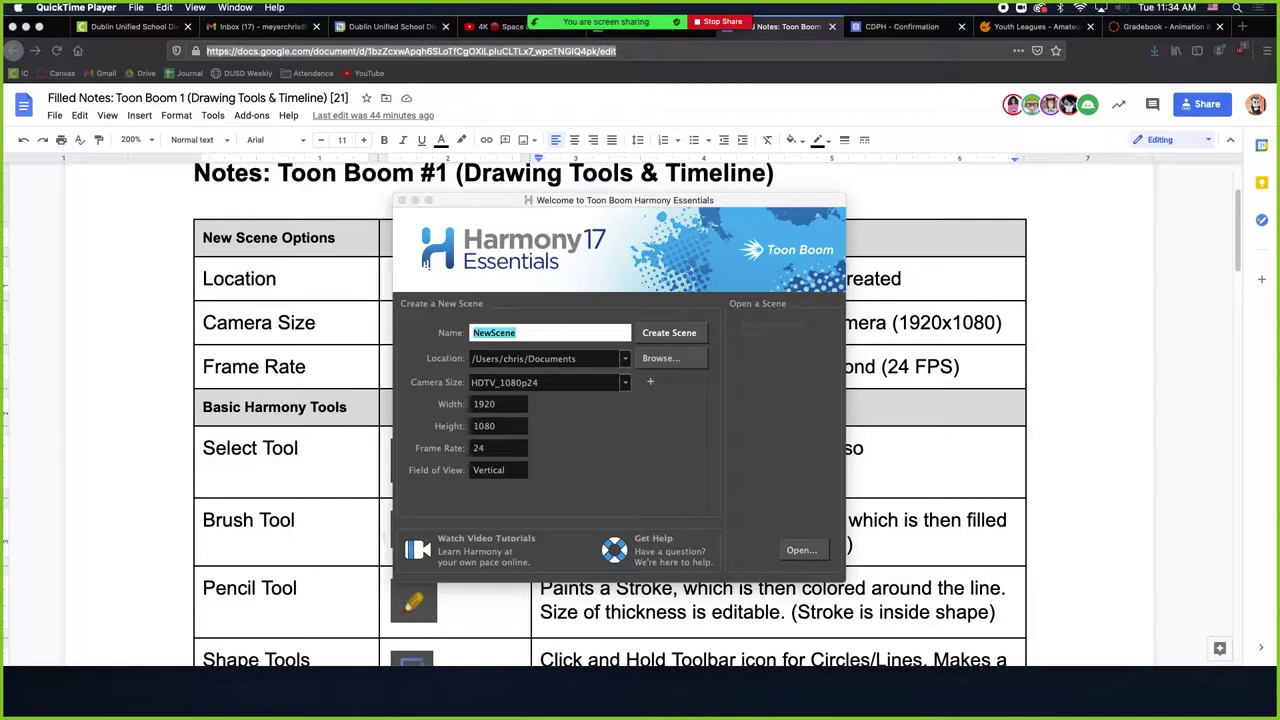
- Look through the Documents folder and its Toon Boom Harmony Essentials subfolder in Finder, then close the window
key("super+alt+space")
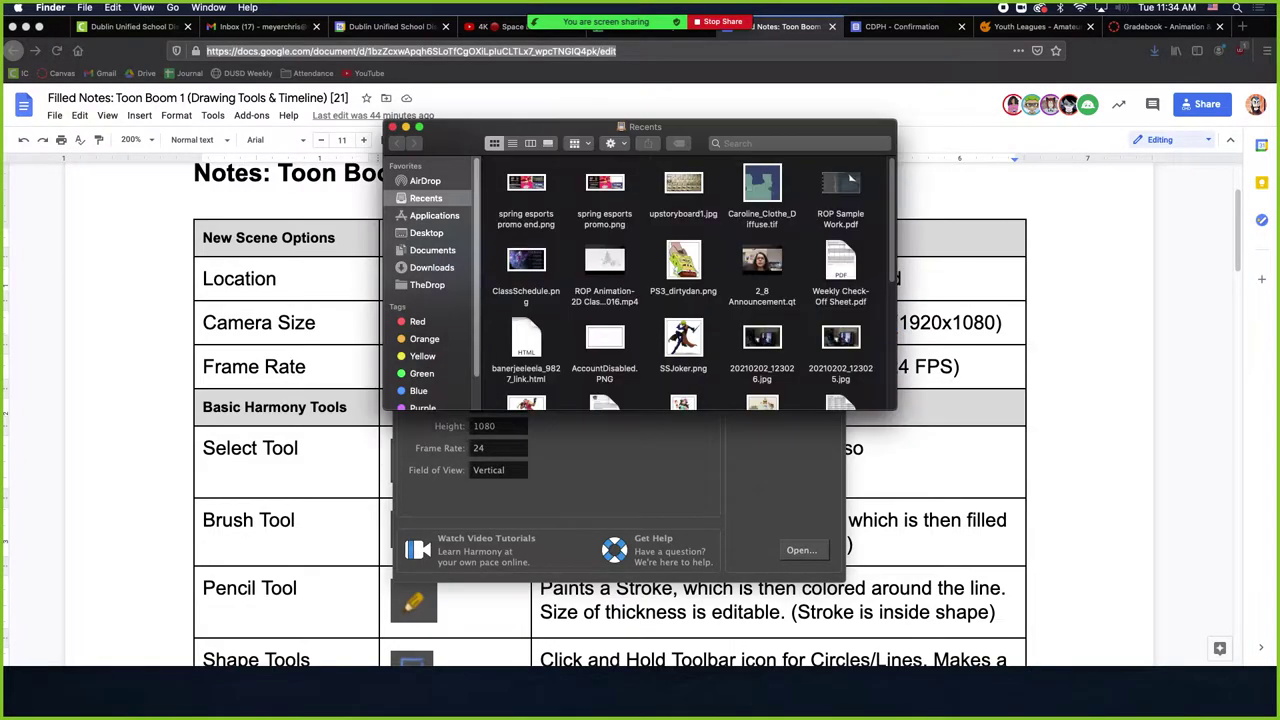
left_click(450, 235)
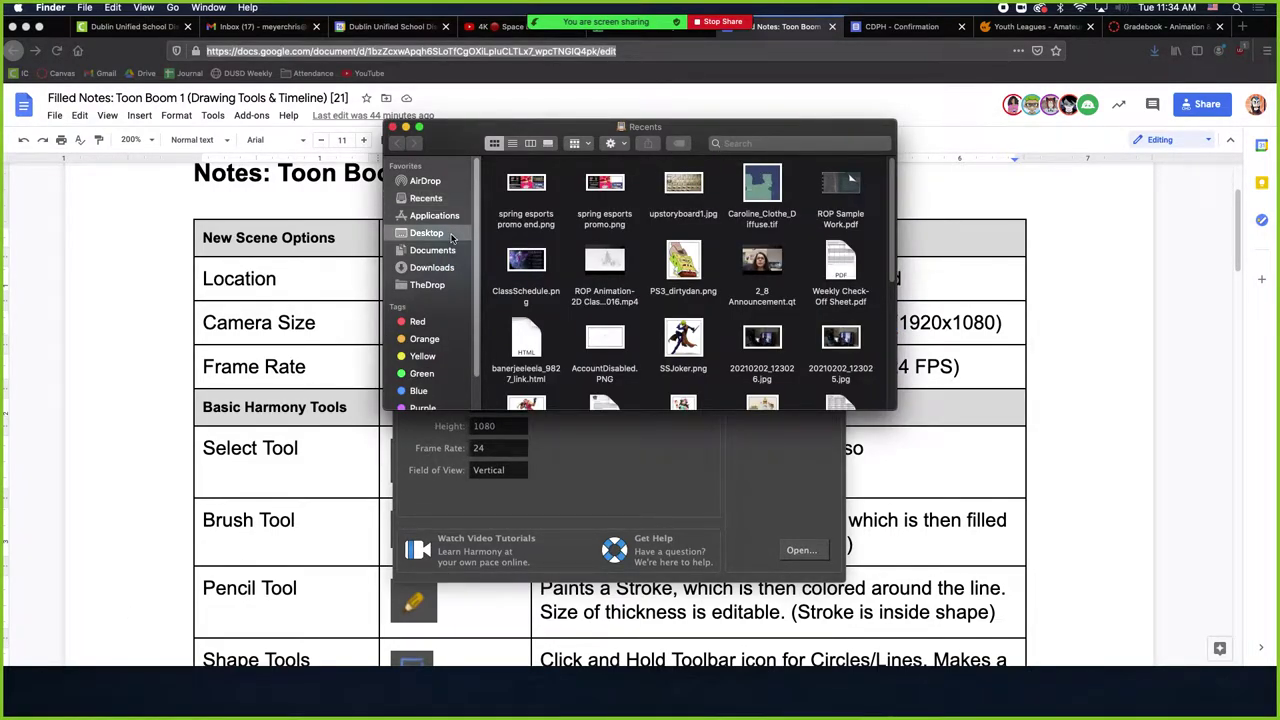
left_click(440, 251)
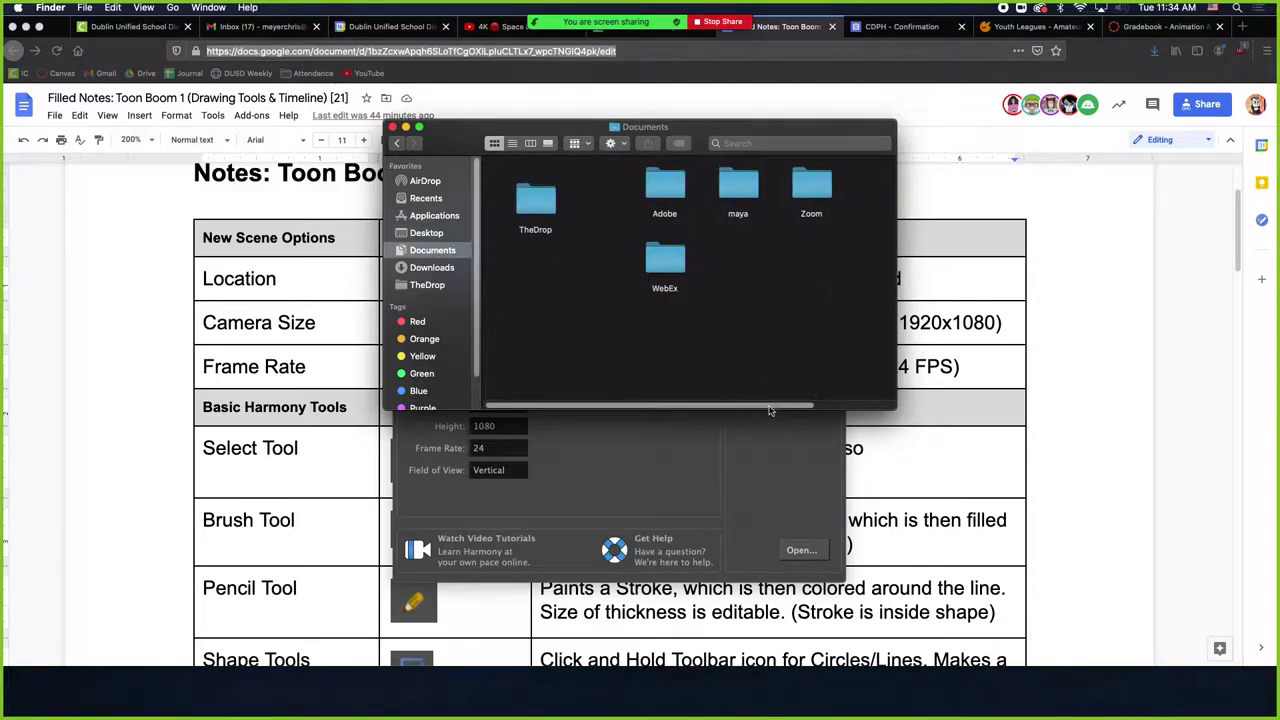
left_click_drag(760, 407, 880, 410)
double_click(857, 185)
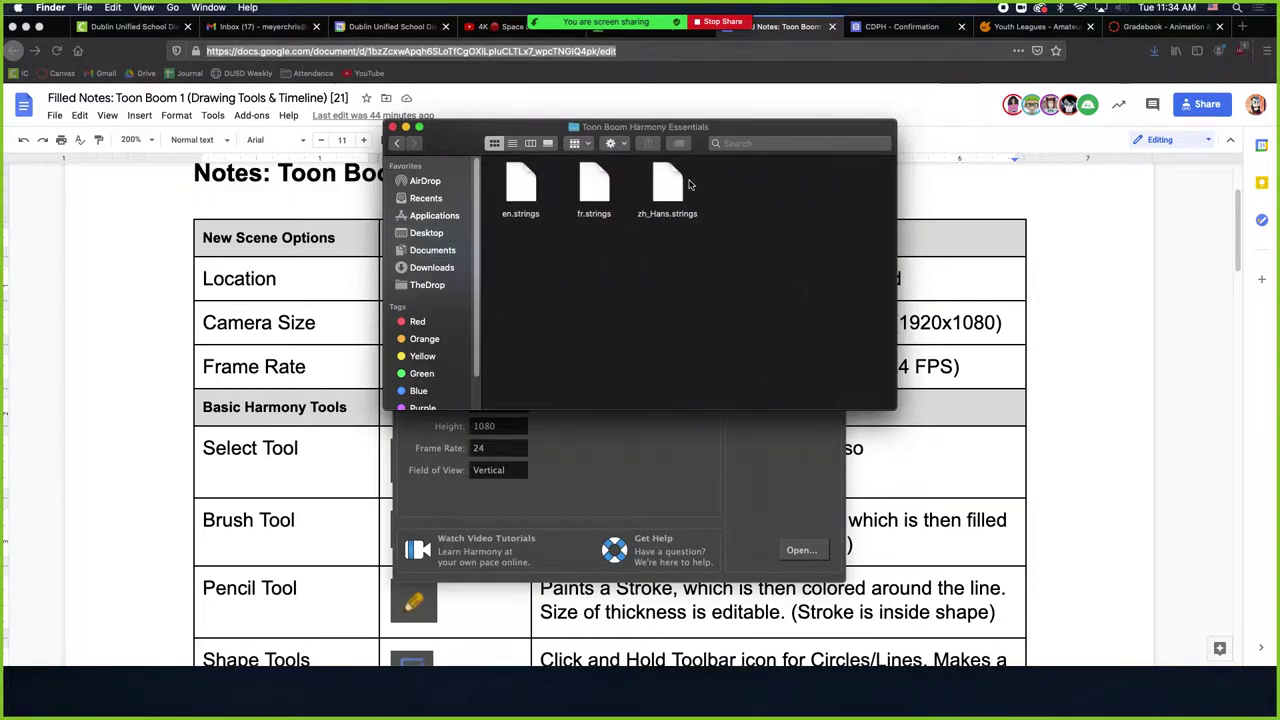
left_click(397, 144)
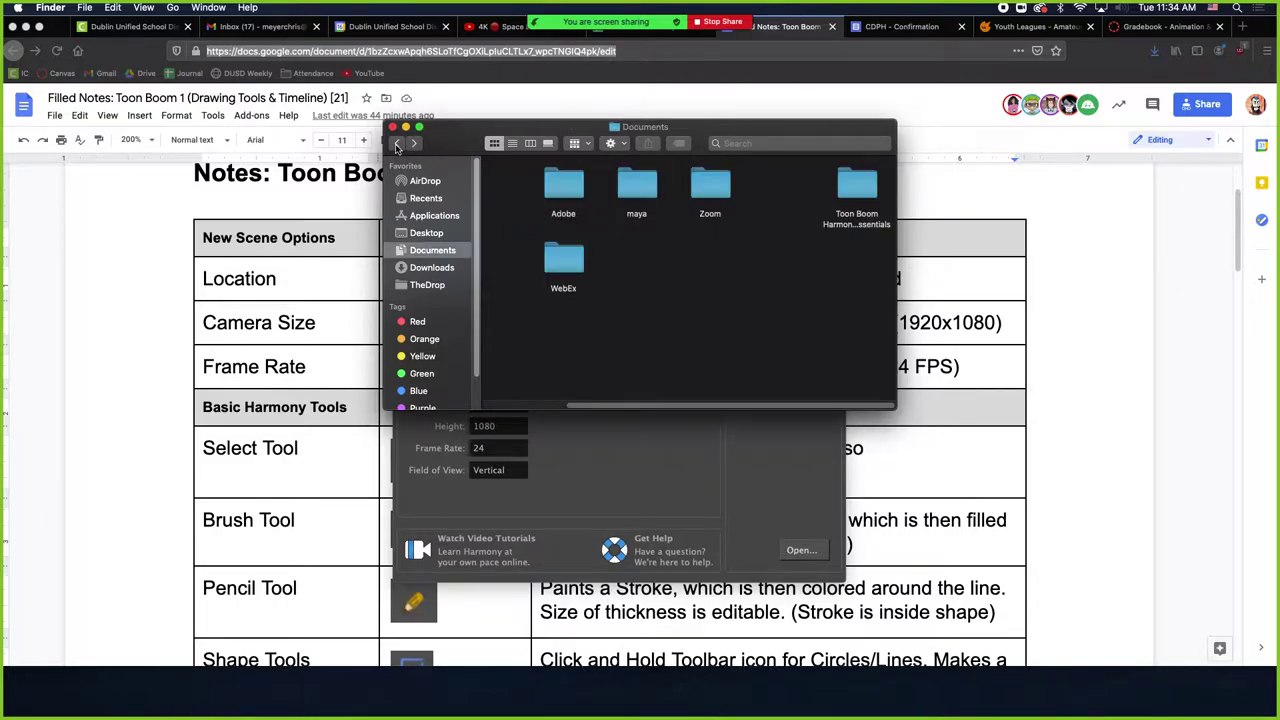
left_click(397, 144)
left_click(393, 127)
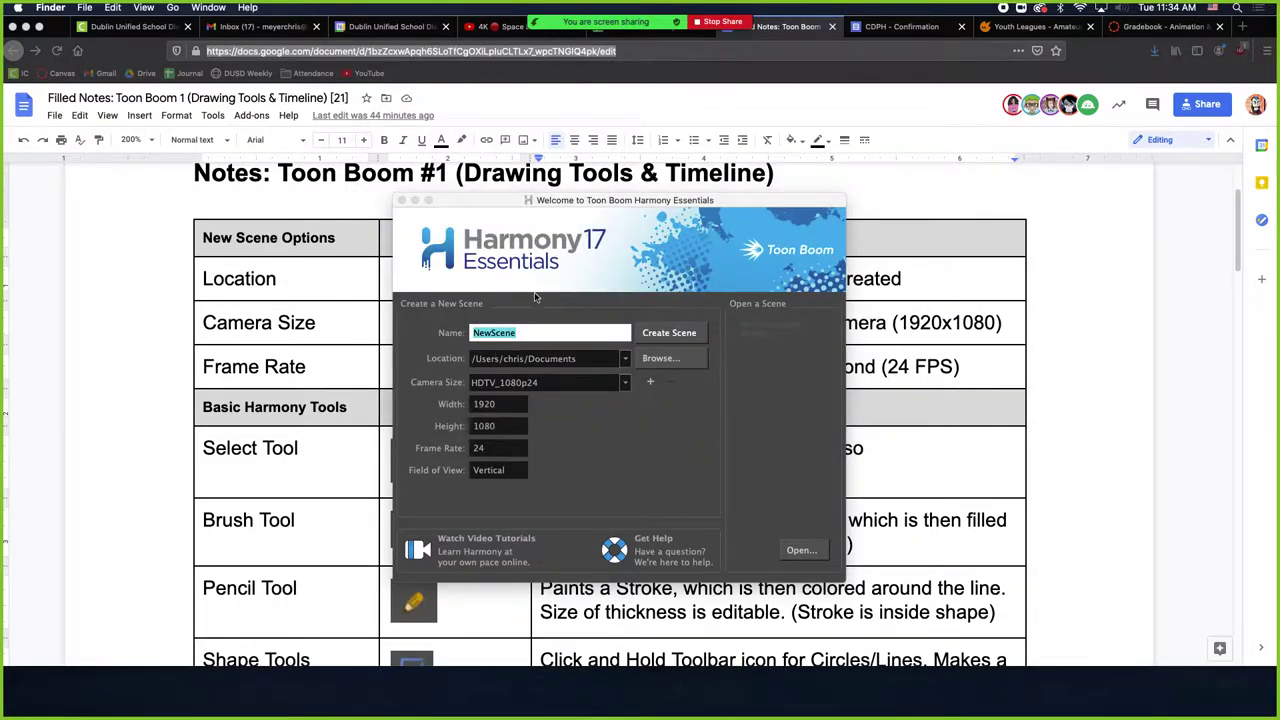
- Create a new scene called "Name" with the HDTV_1080p24 camera size
left_click(619, 201)
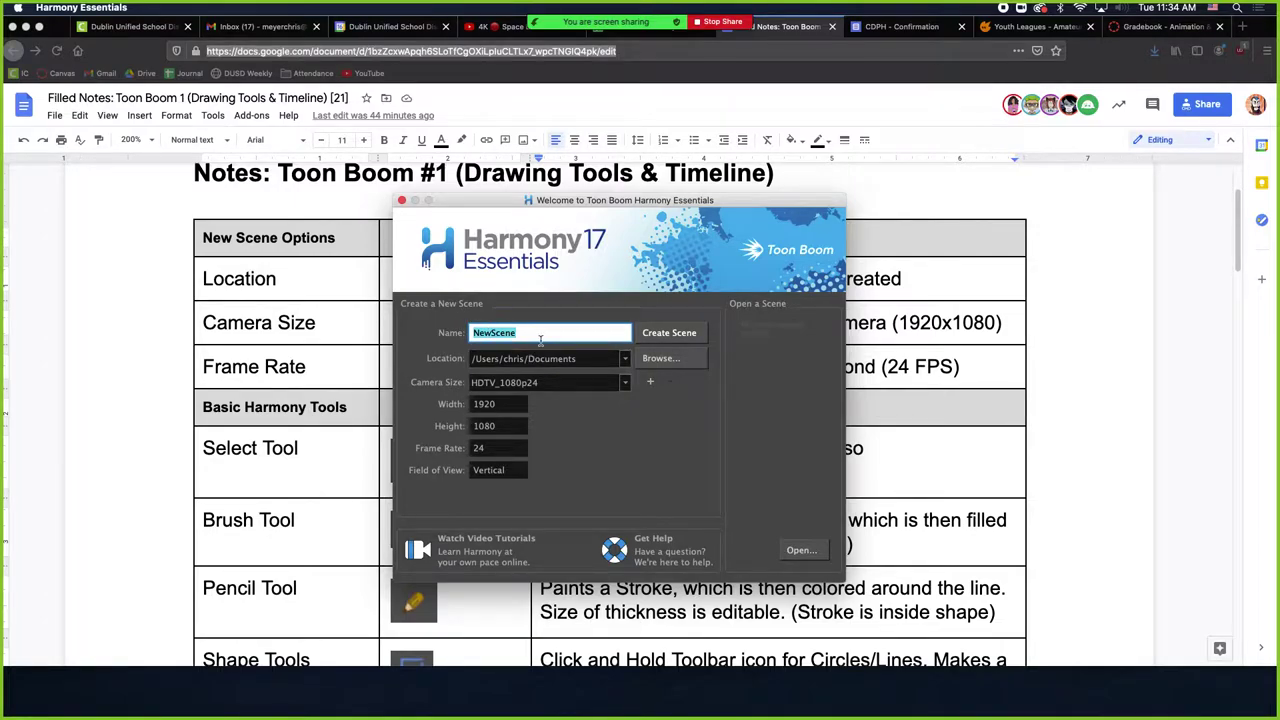
type("Name")
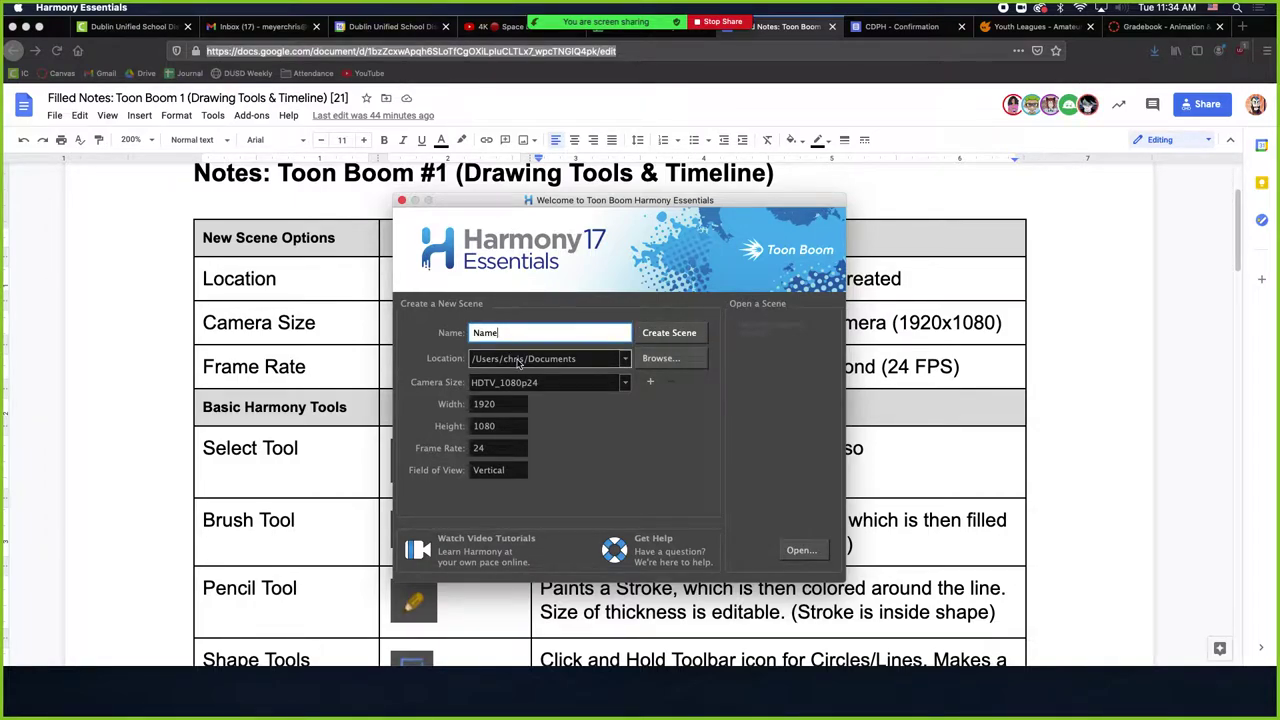
left_click(619, 383)
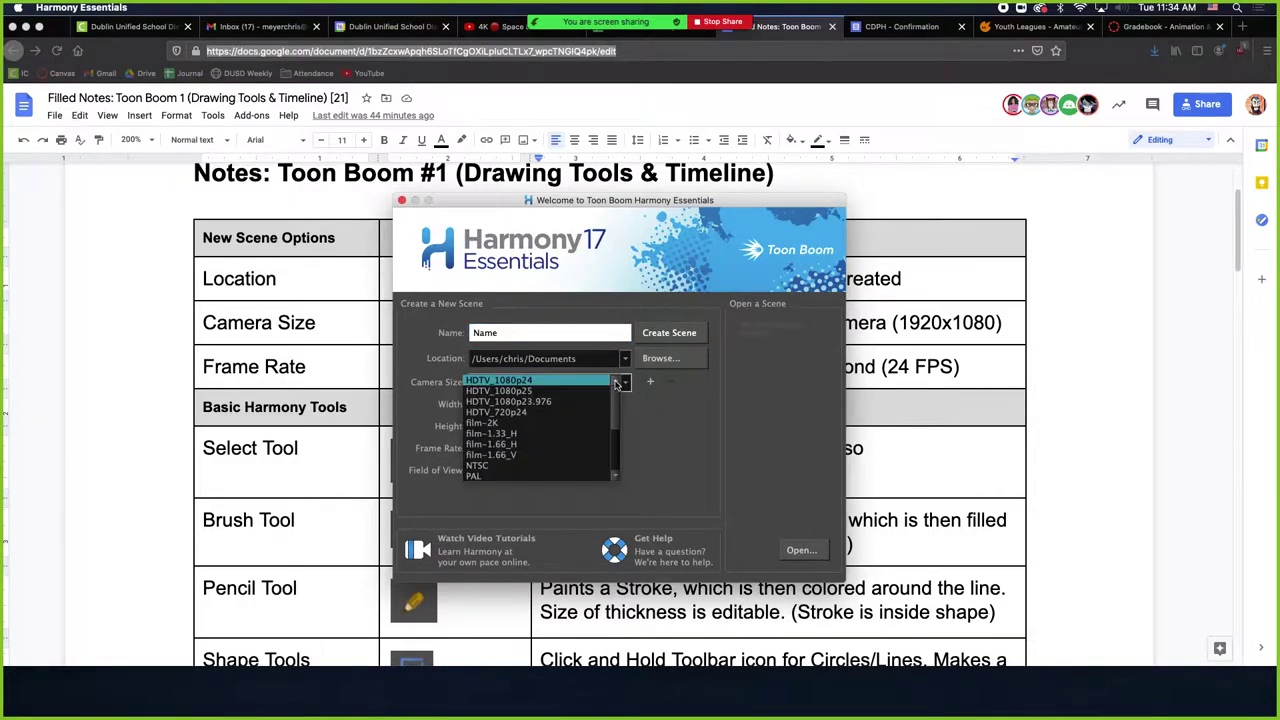
left_click(626, 386)
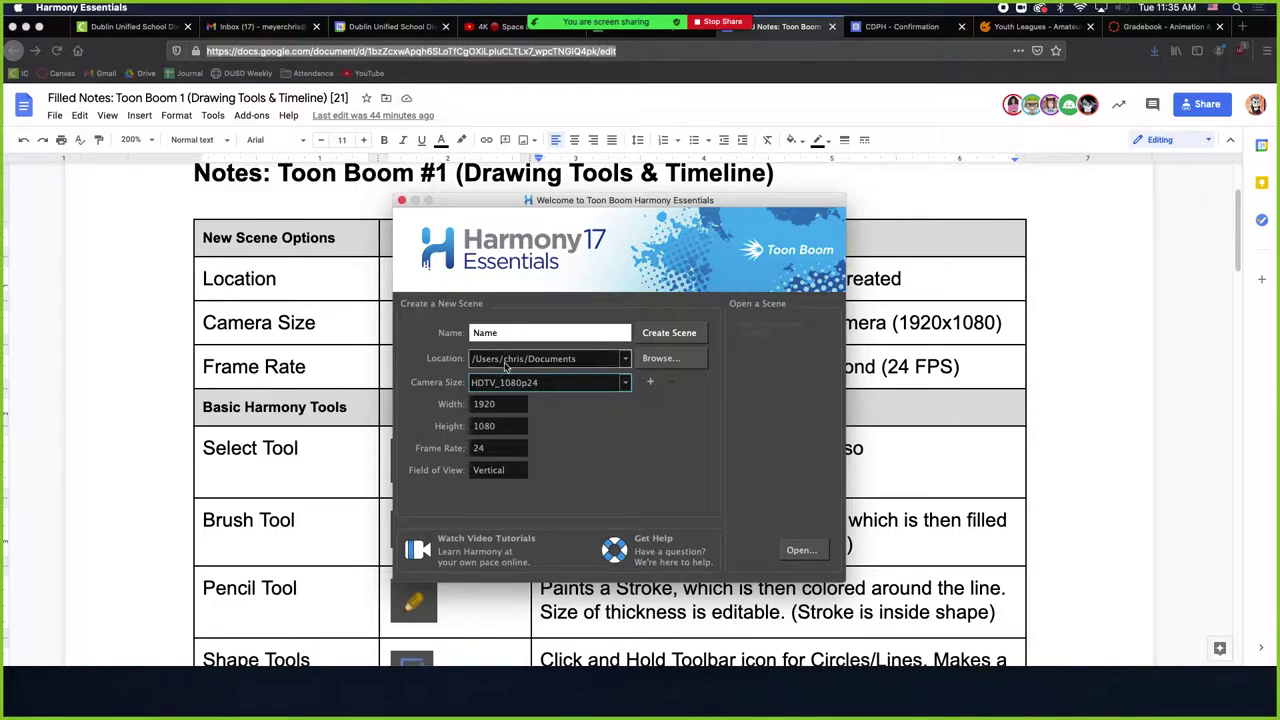
left_click(795, 30)
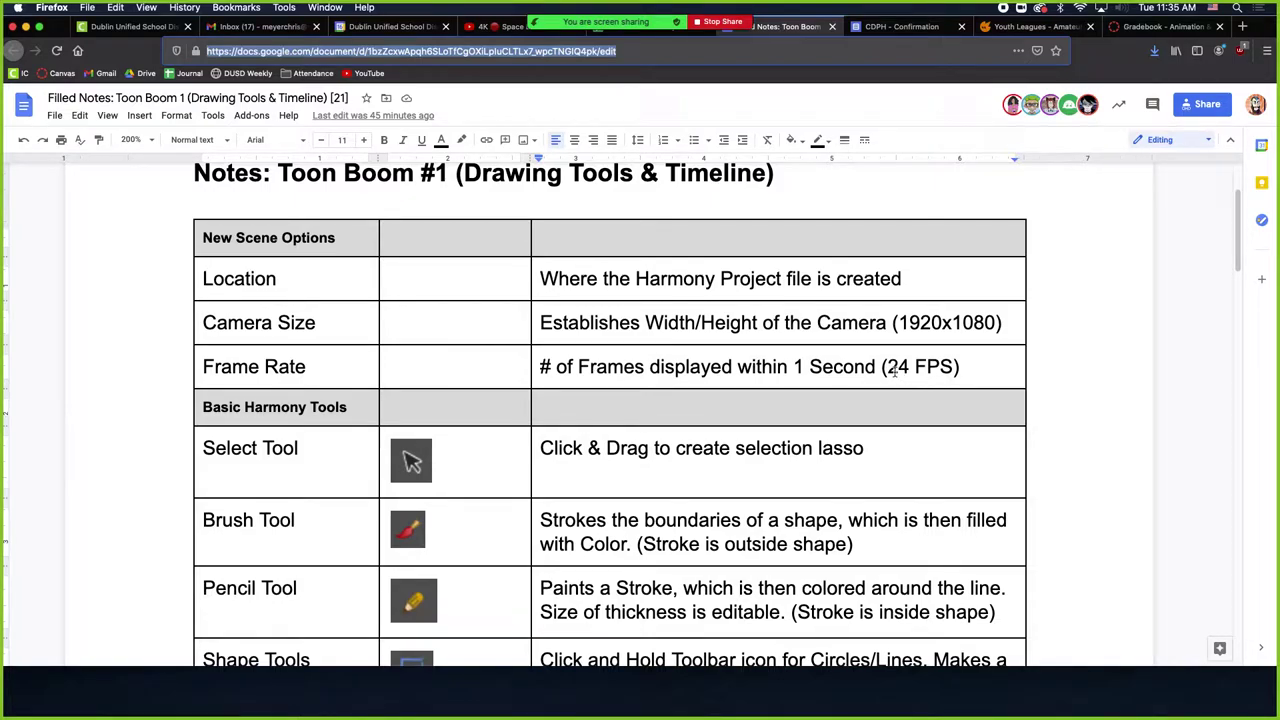
scroll(894, 370, "down", 2)
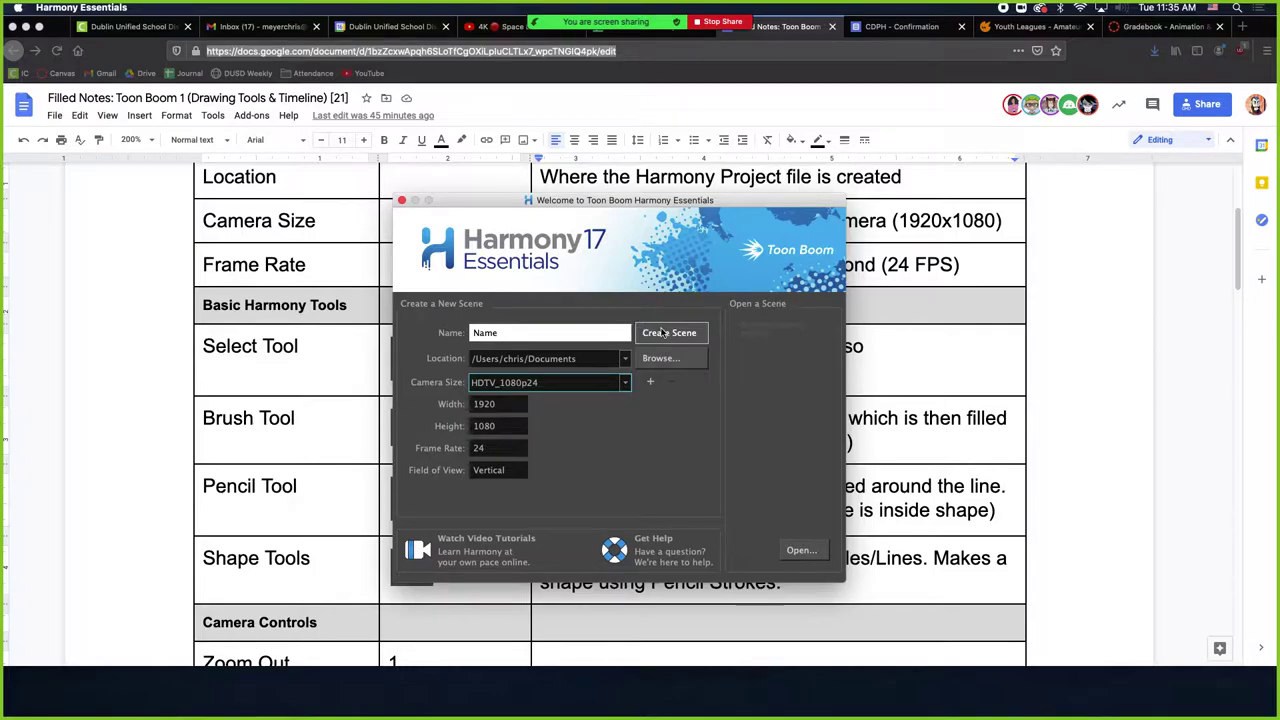
left_click(662, 334)
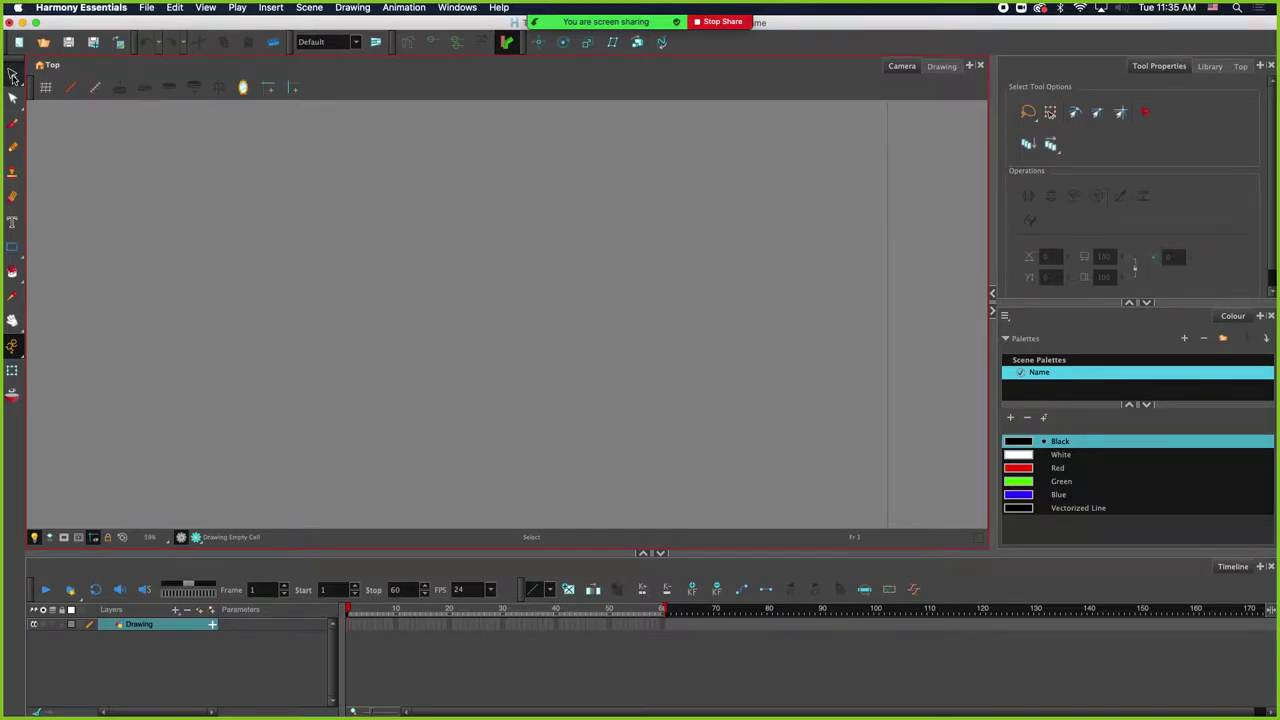
- Draw a black wavy stroke across the canvas with the Brush tool at a maximum size of 109.6
left_click(13, 76)
mouse_move(637, 262)
left_mouse_down()
mouse_move(560, 189)
mouse_move(376, 243)
mouse_move(456, 388)
mouse_move(612, 352)
mouse_move(621, 238)
mouse_move(591, 207)
mouse_move(517, 218)
mouse_move(508, 321)
mouse_move(593, 274)
mouse_move(453, 273)
mouse_move(583, 294)
mouse_move(440, 320)
mouse_move(562, 253)
left_mouse_up()
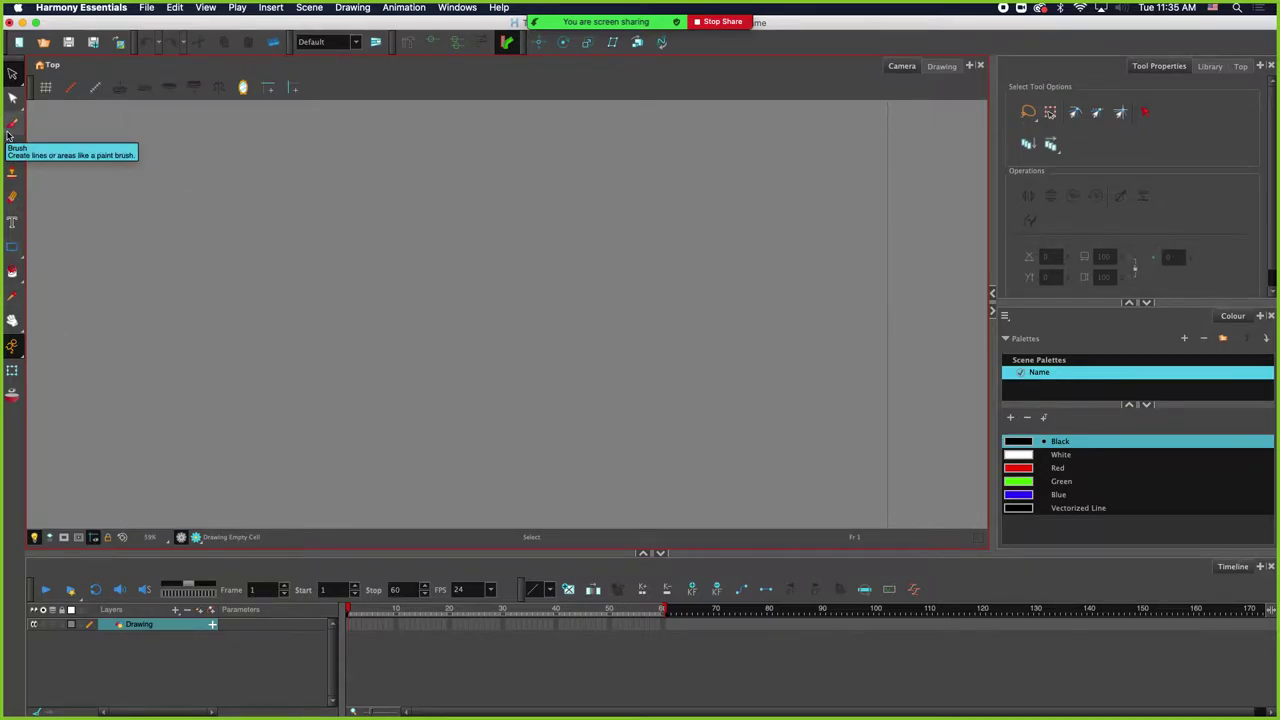
left_click(11, 126)
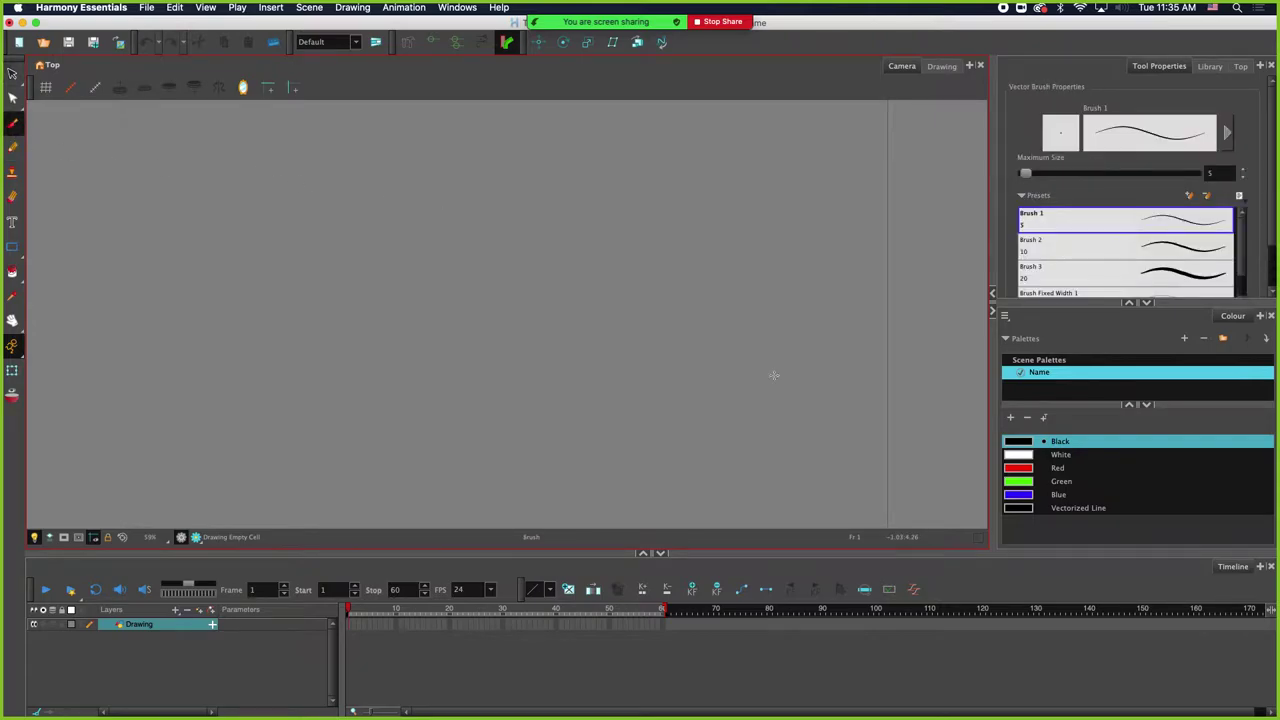
left_click(1017, 447)
left_click(1070, 173)
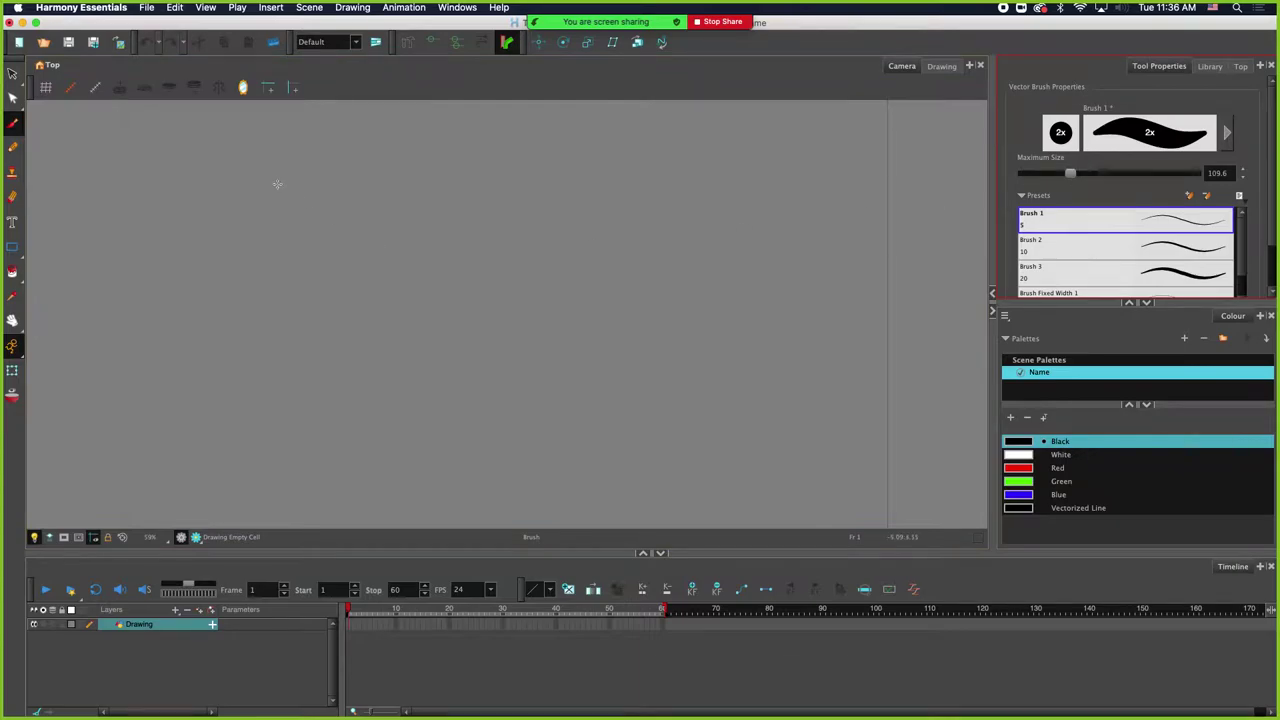
mouse_move(249, 157)
left_mouse_down()
mouse_move(267, 262)
mouse_move(485, 231)
mouse_move(578, 345)
mouse_move(668, 404)
mouse_move(760, 283)
left_mouse_up()
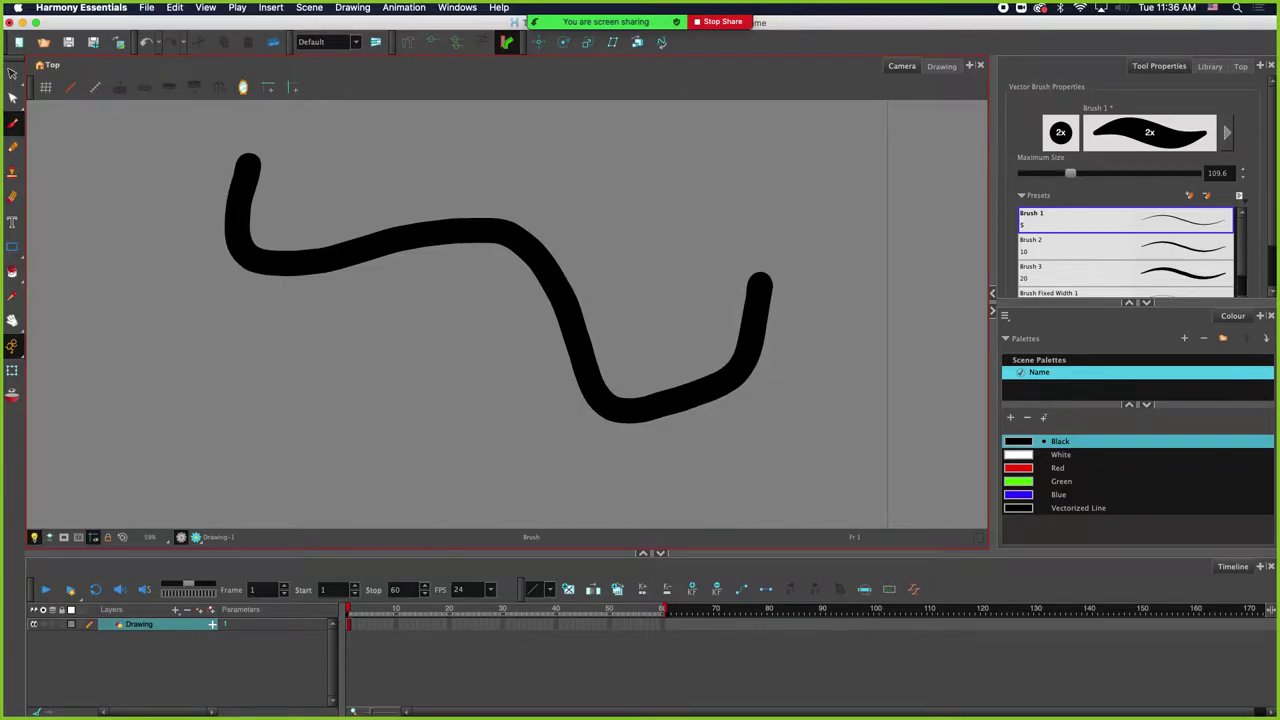
- Consult the Brush Tool notes in Firefox and return to Harmony to draw a second black brush stroke below the first
key("super+Tab")
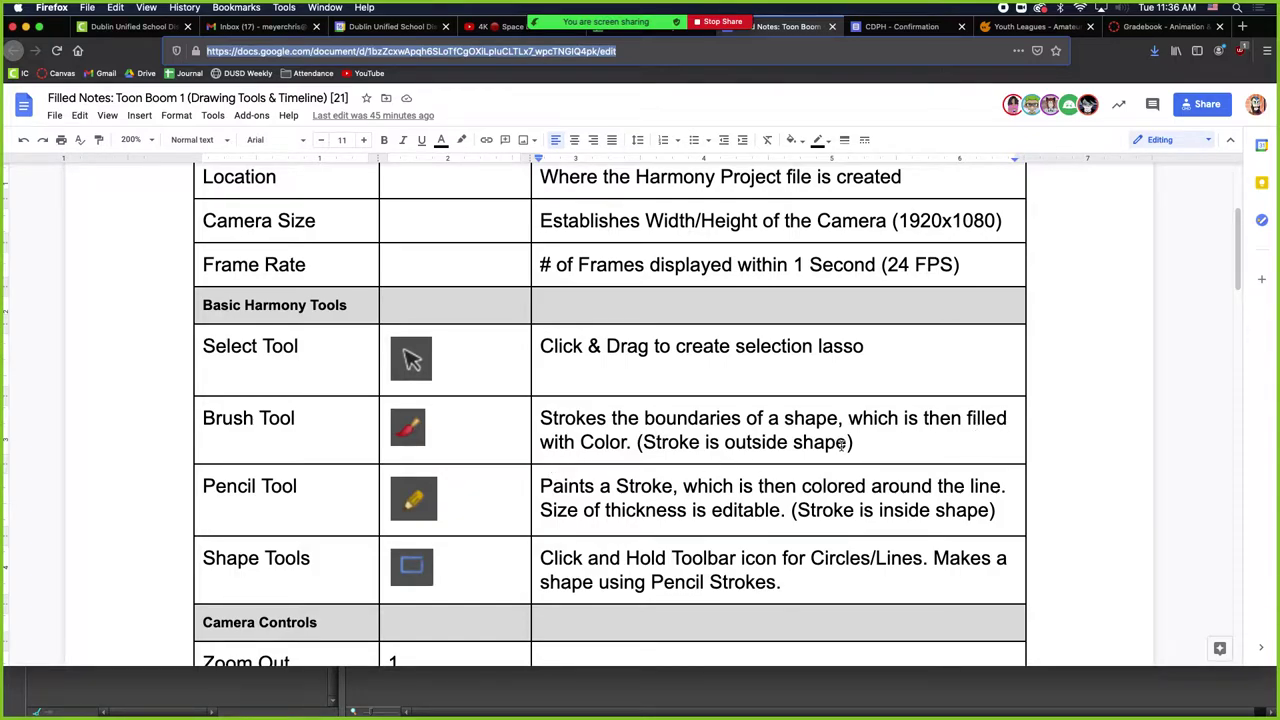
left_click(282, 680)
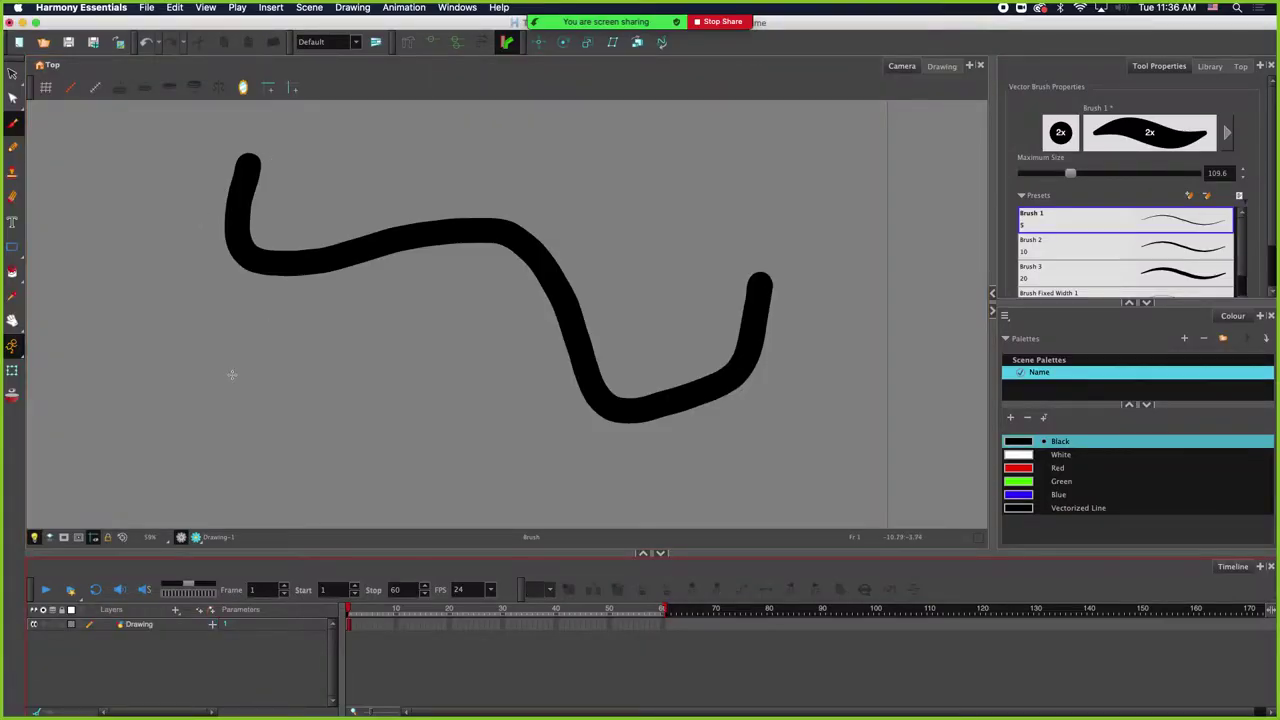
mouse_move(214, 343)
left_mouse_down()
mouse_move(263, 389)
mouse_move(331, 395)
mouse_move(424, 455)
mouse_move(521, 479)
mouse_move(696, 487)
left_mouse_up()
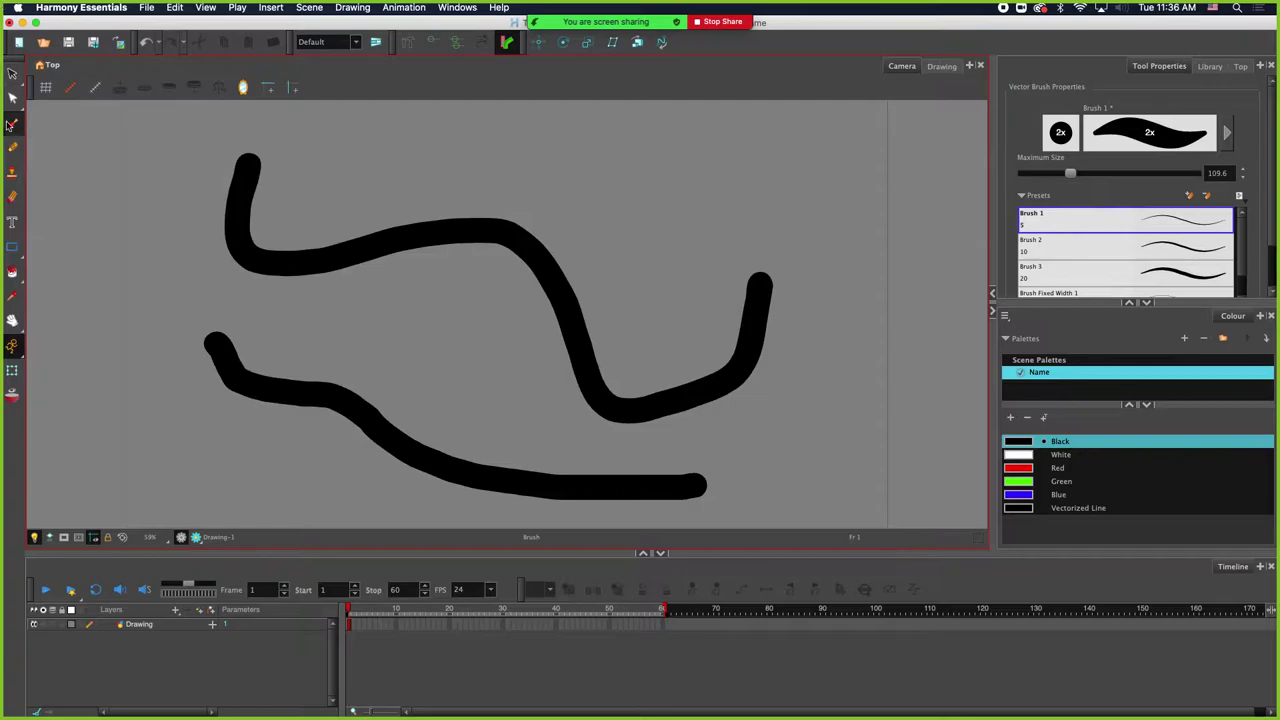
- Draw a black wavy Pencil stroke above the brush strokes at a maximum size of 162
left_click(13, 148)
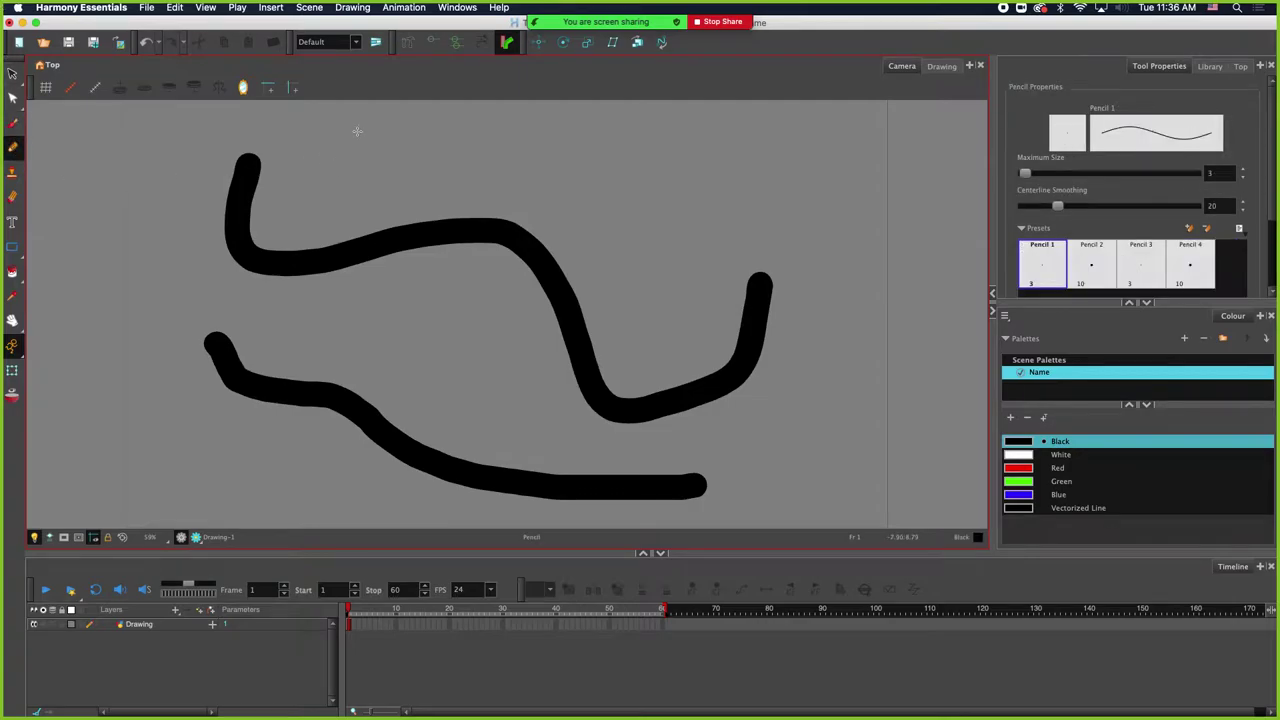
mouse_move(352, 128)
left_mouse_down()
mouse_move(354, 177)
mouse_move(598, 165)
left_mouse_up()
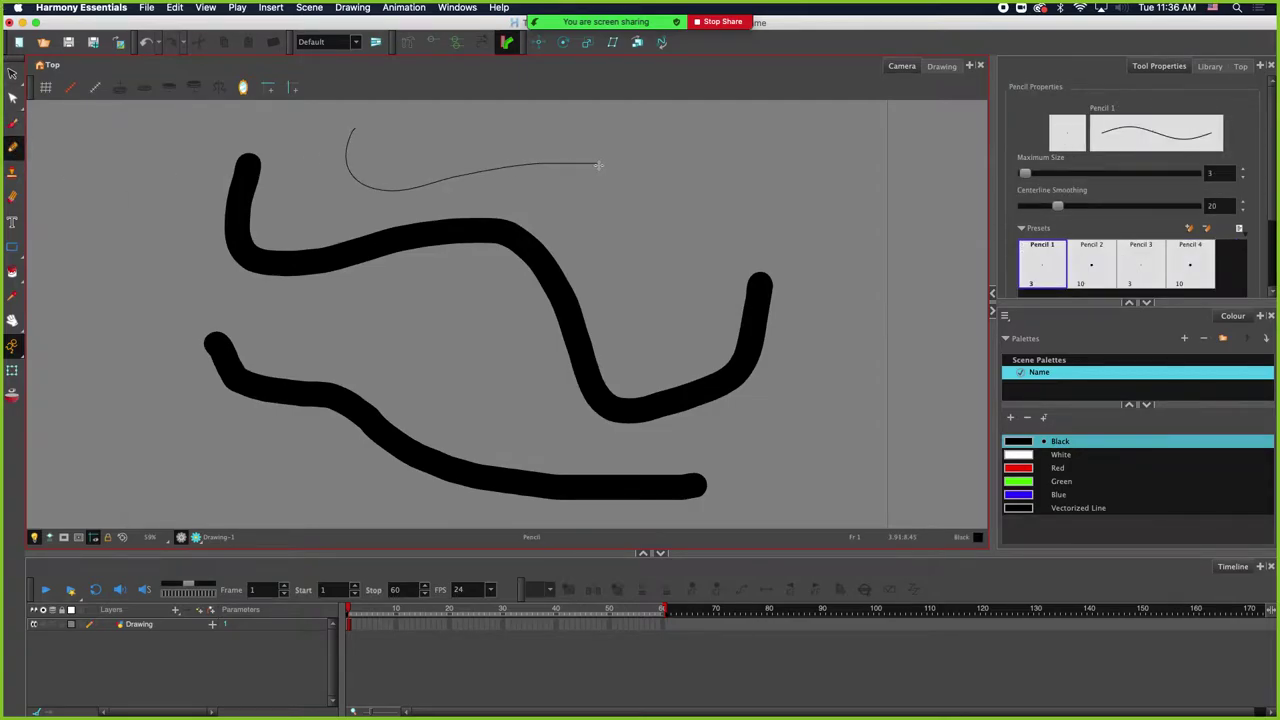
key("super+z")
left_click(1093, 175)
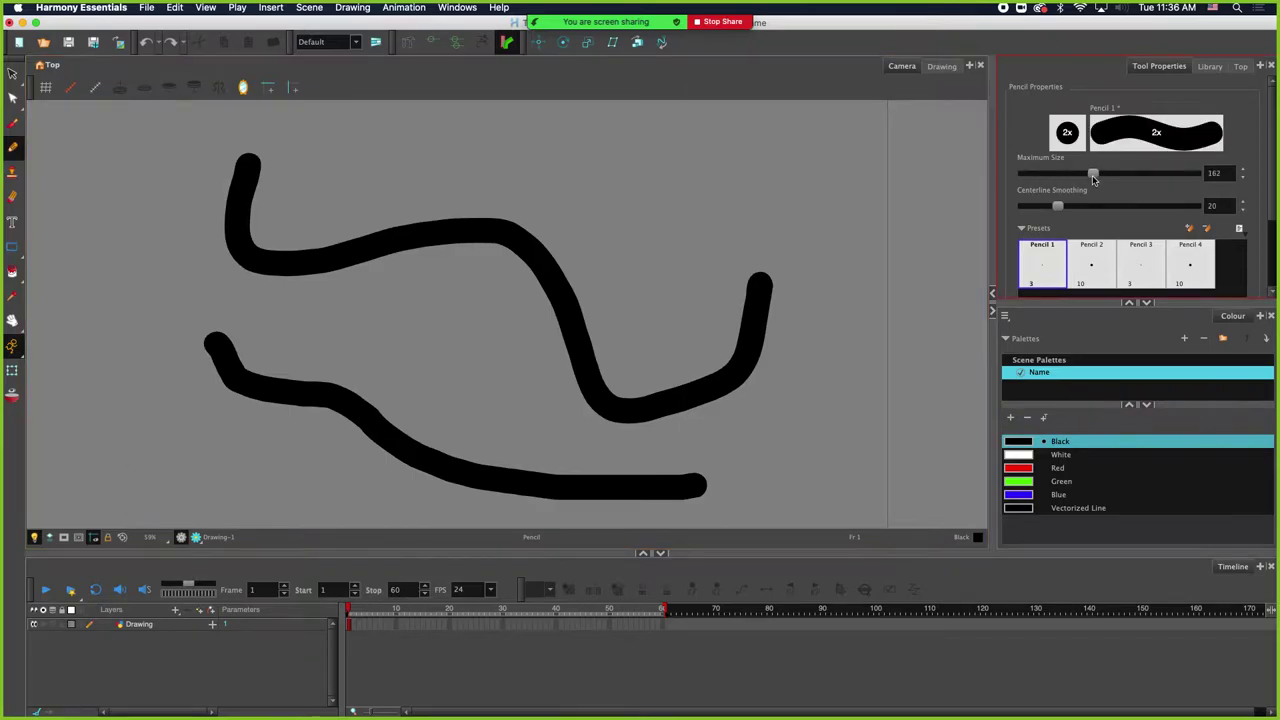
mouse_move(352, 120)
left_mouse_down()
mouse_move(370, 169)
mouse_move(555, 145)
mouse_move(838, 248)
mouse_move(889, 212)
left_mouse_up()
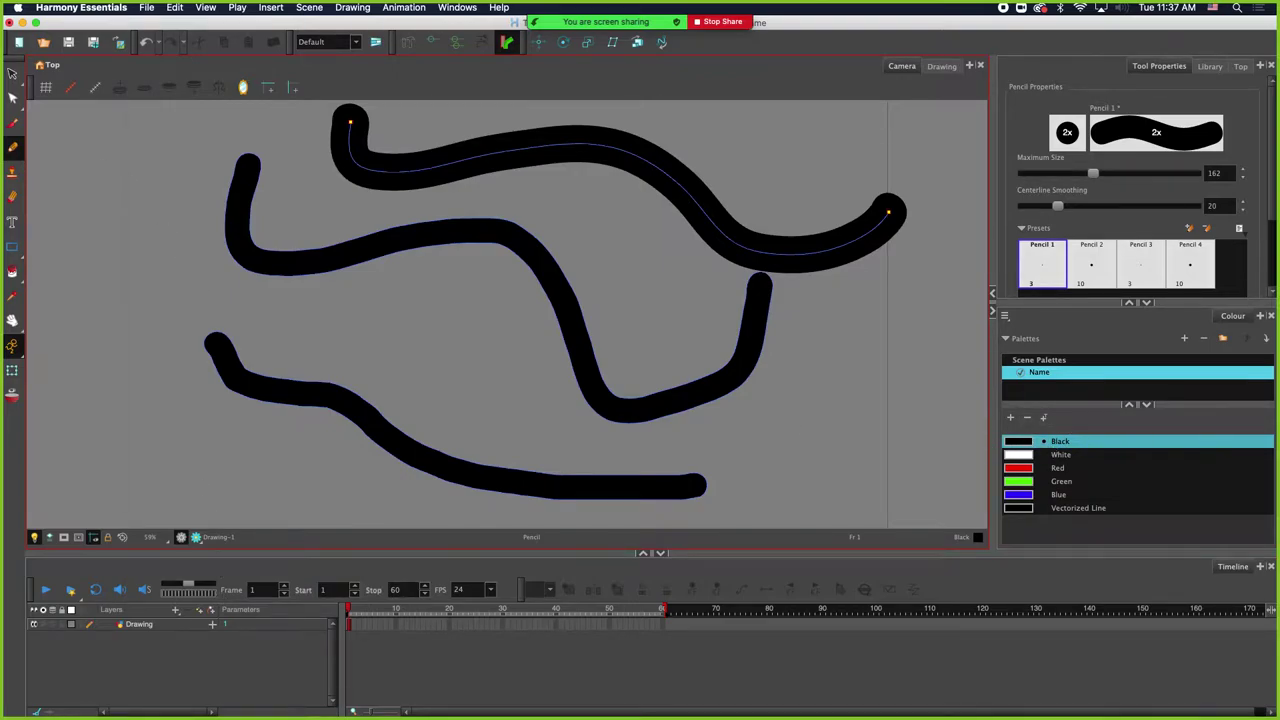
- Review the Pencil Tool notes in Firefox, and back in Harmony set the existing pencil stroke's size to 89.2
key("super+Tab")
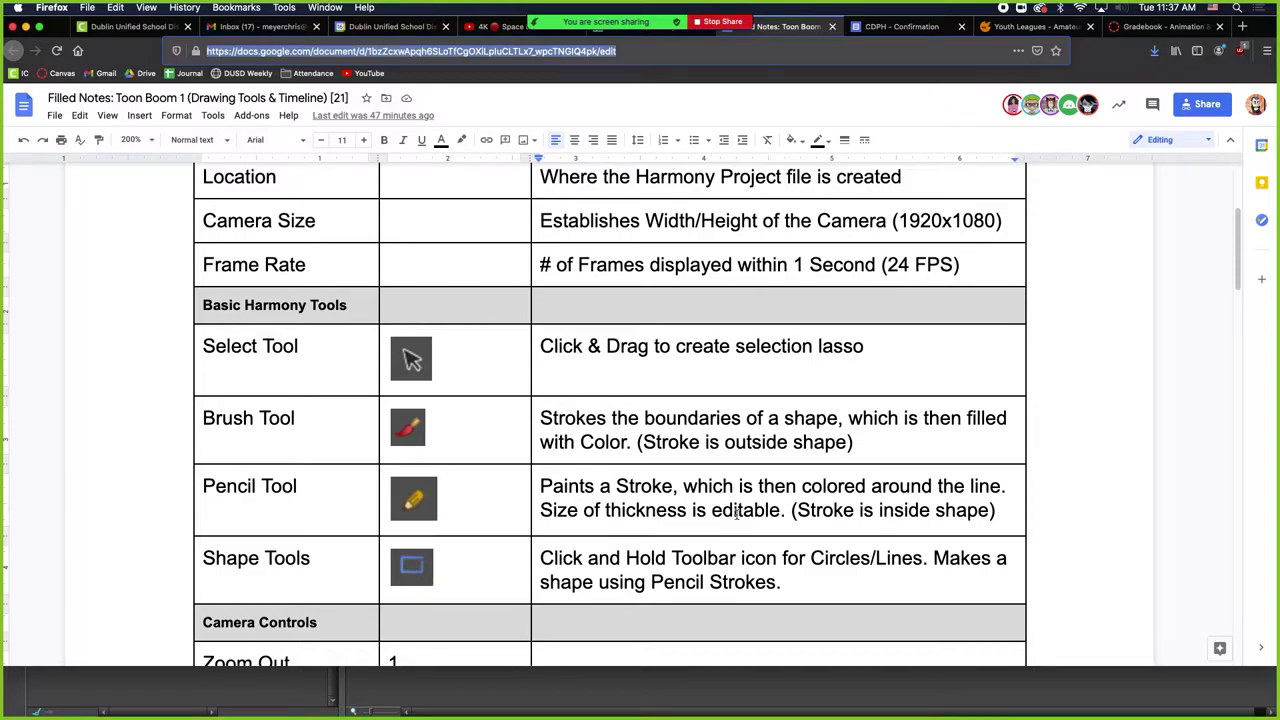
left_click(157, 697)
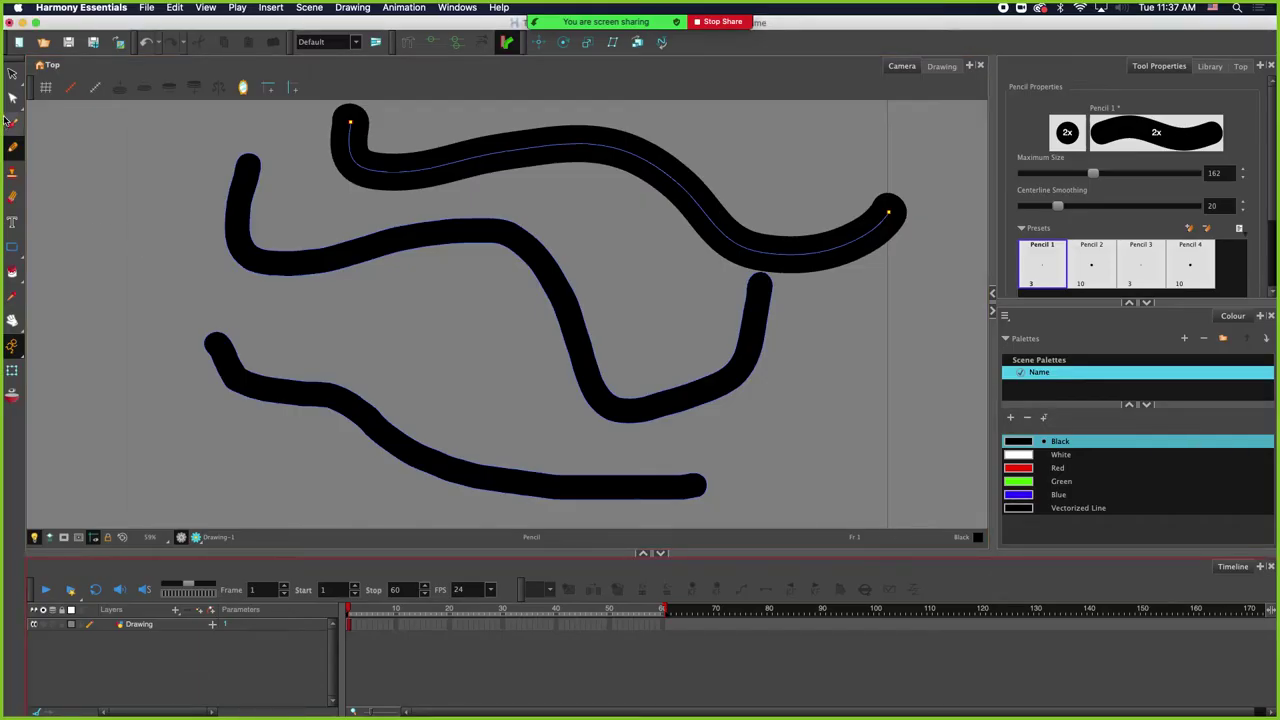
left_click(12, 73)
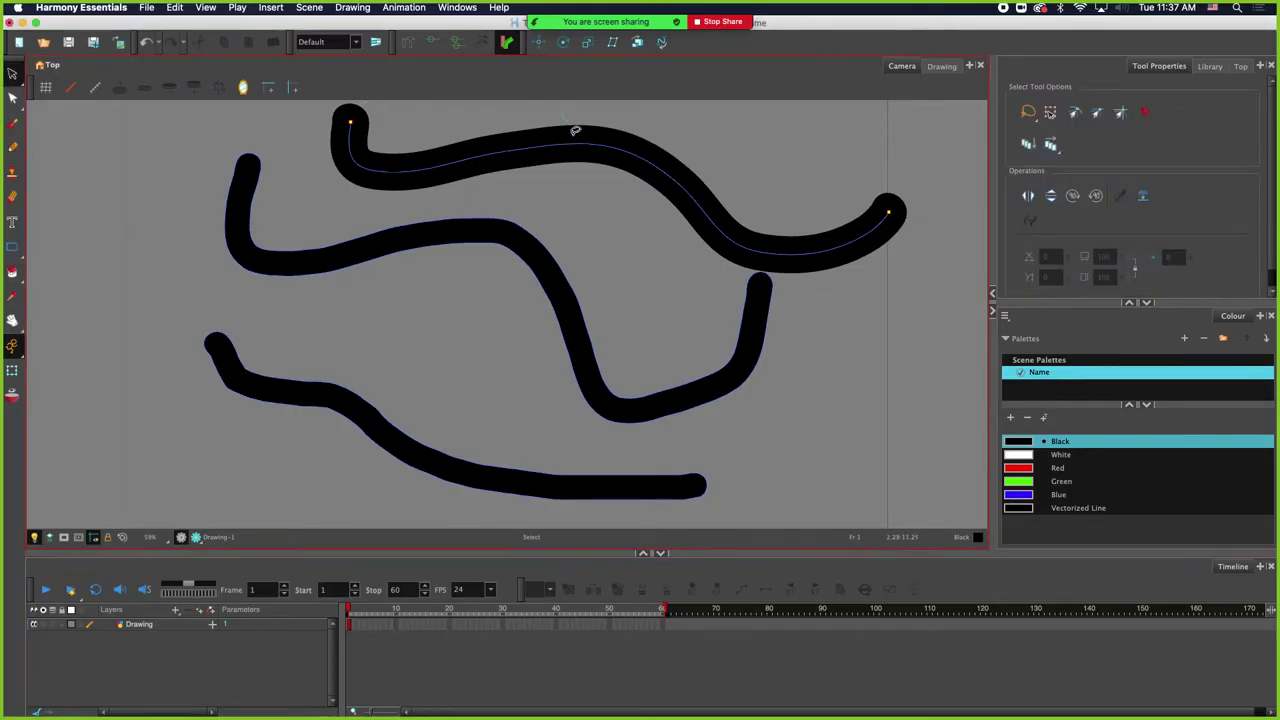
left_click(575, 130)
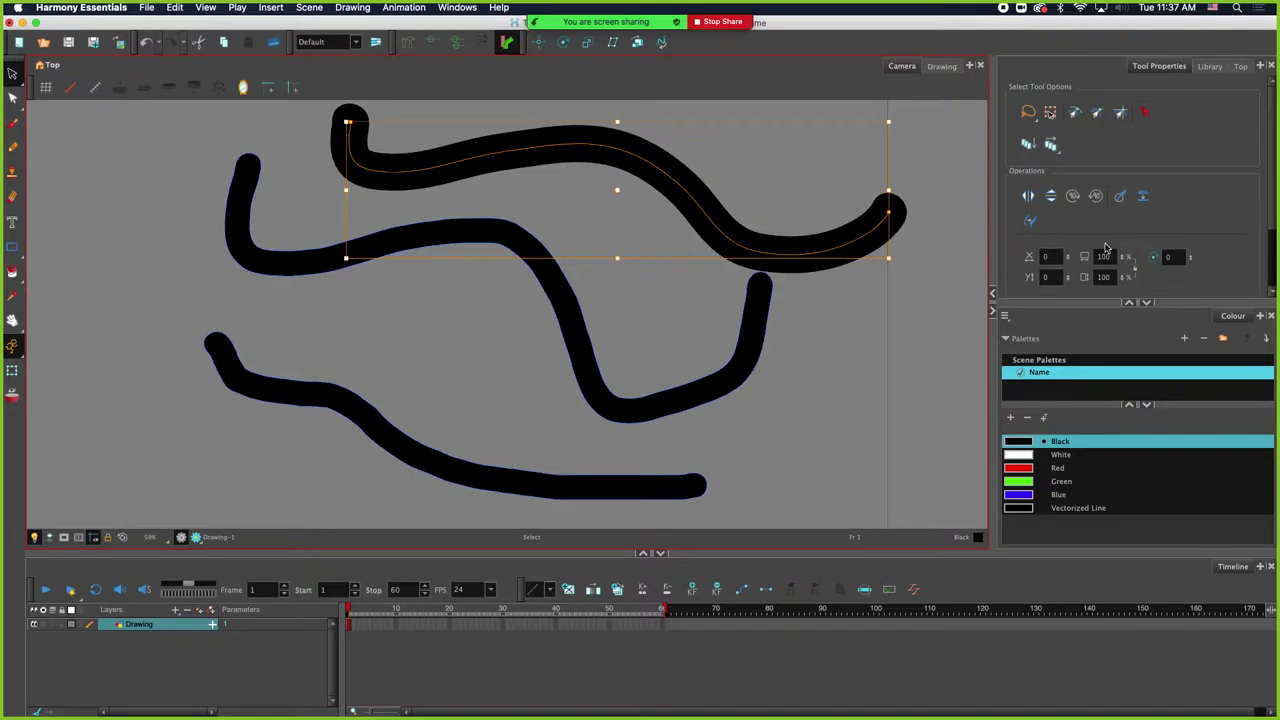
scroll(1105, 247, "down", 3)
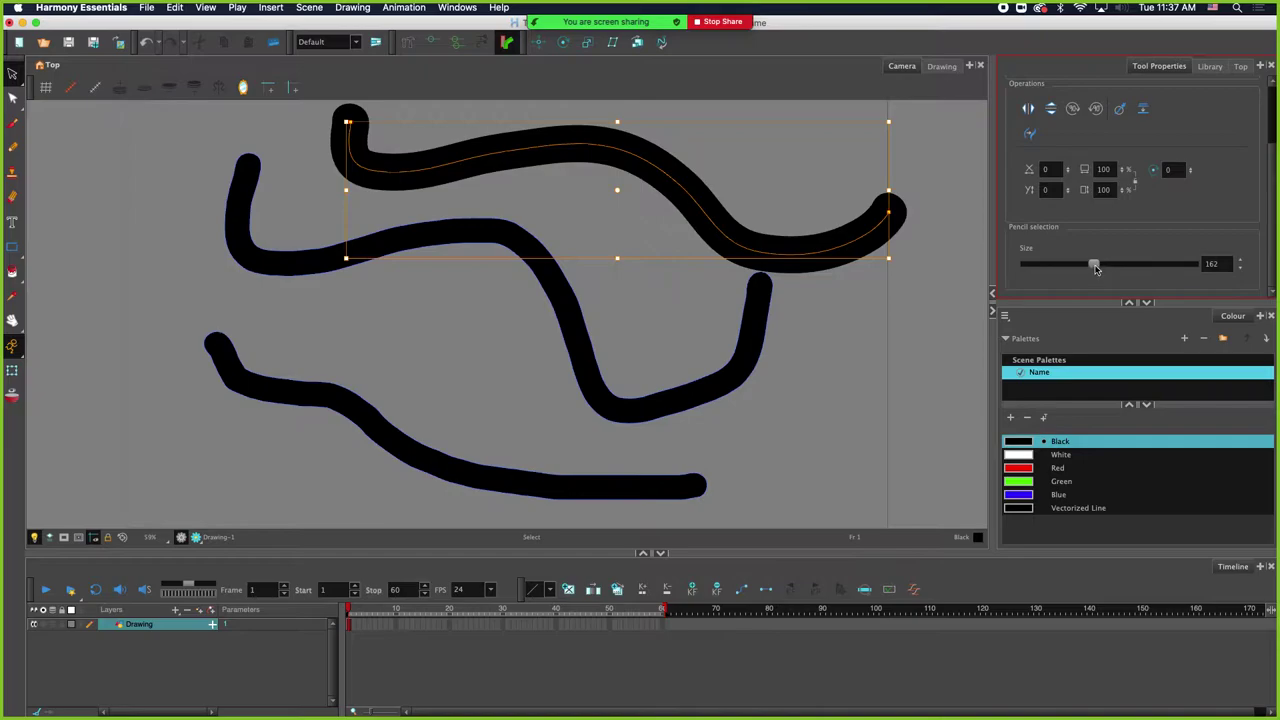
left_click_drag(1095, 266, 1044, 266)
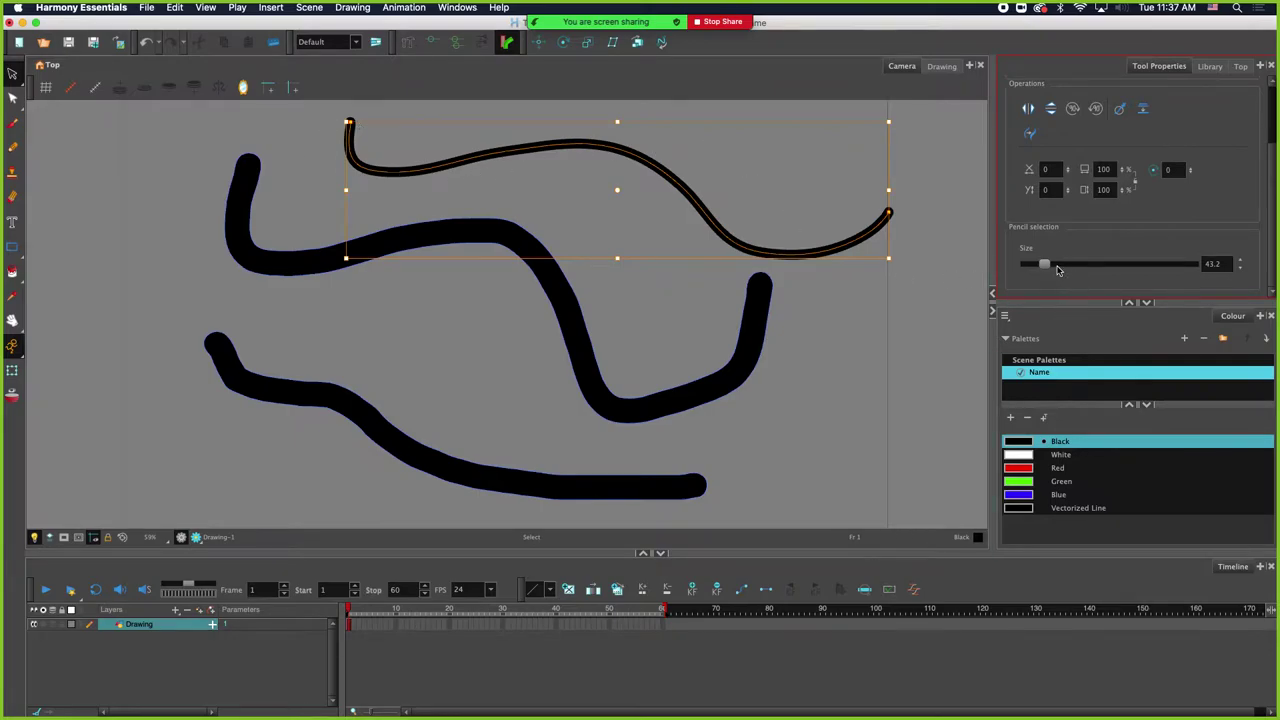
left_click_drag(1046, 266, 1063, 267)
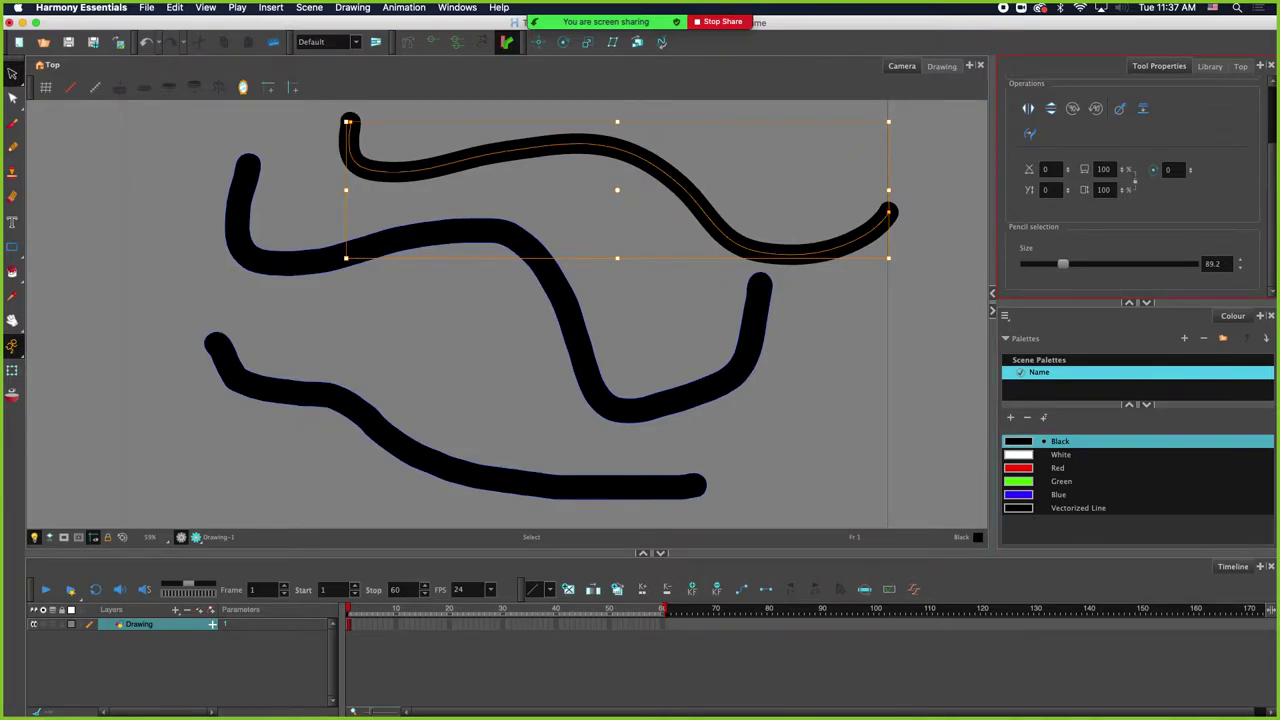
- Check the Shape Tools notes in Firefox and return to Harmony to draw a small black rectangle outline beside the upper brush stroke
key("super+Tab")
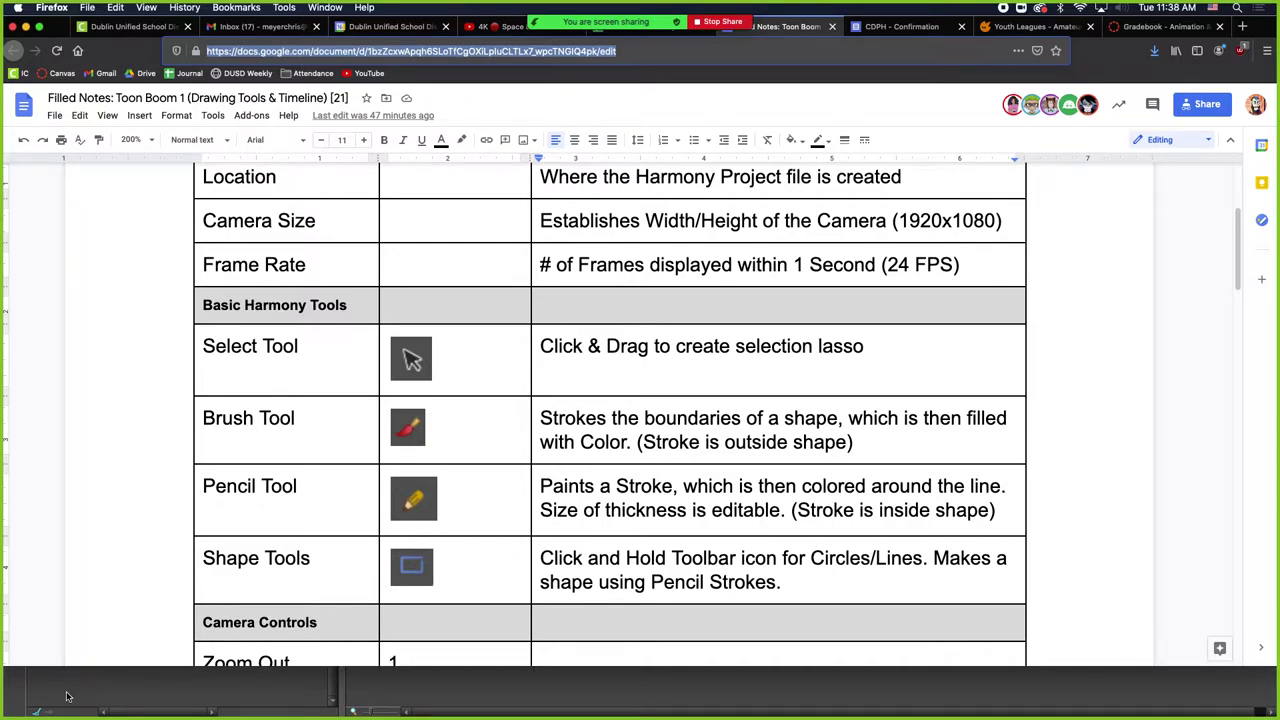
key("super+Tab")
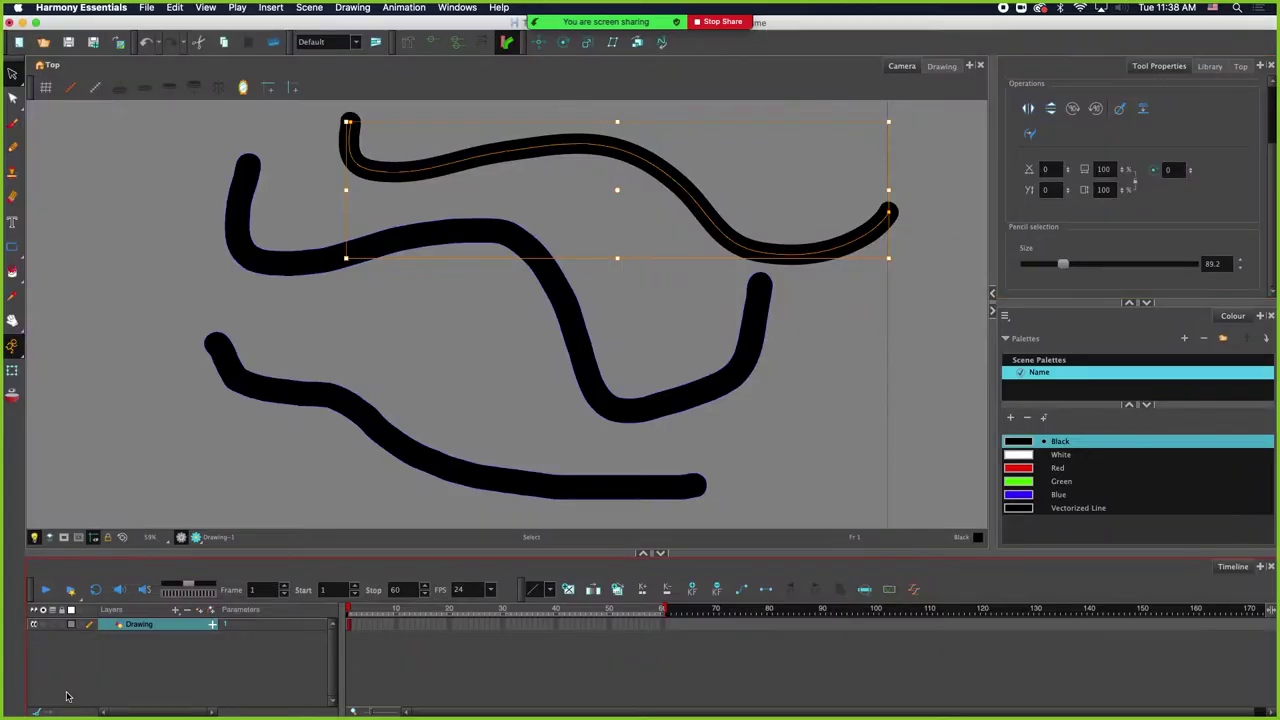
left_click(6, 252)
left_click(73, 246)
left_click_drag(94, 193, 159, 262)
- Draw a small black ellipse outline with the Ellipse tool directly below the rectangle
left_click(12, 246)
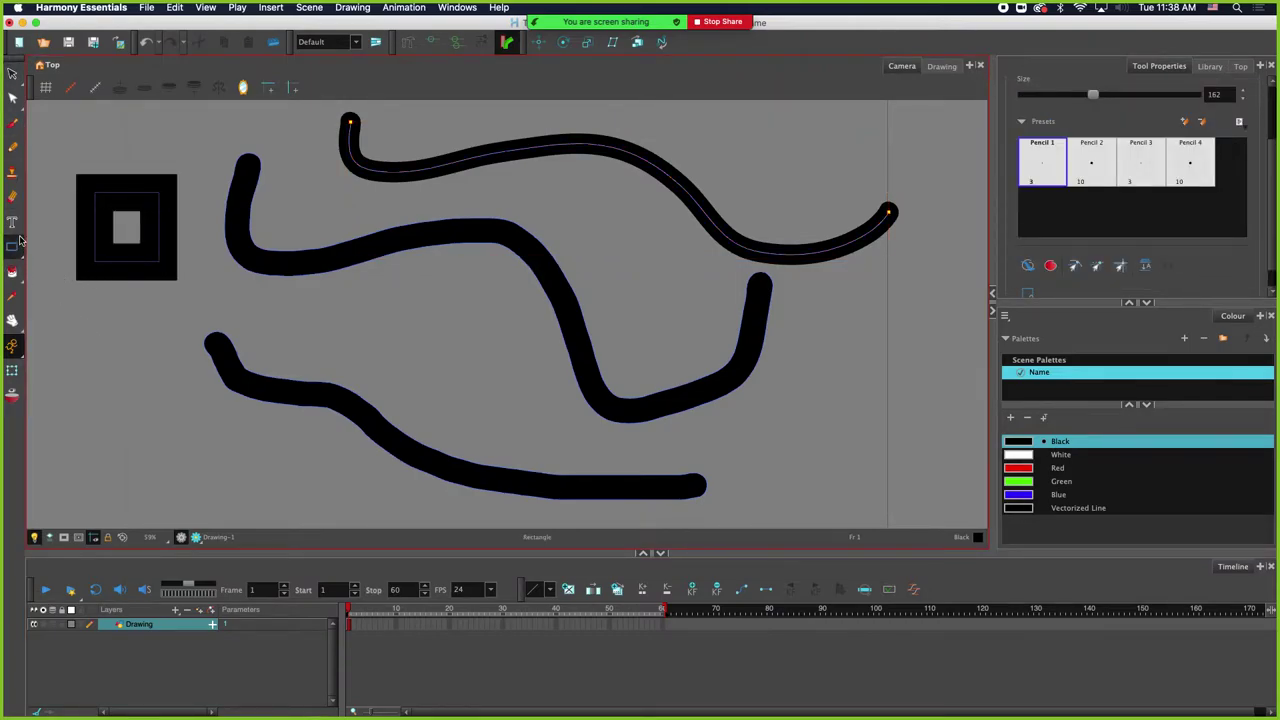
left_click(60, 259)
left_click_drag(46, 294, 143, 397)
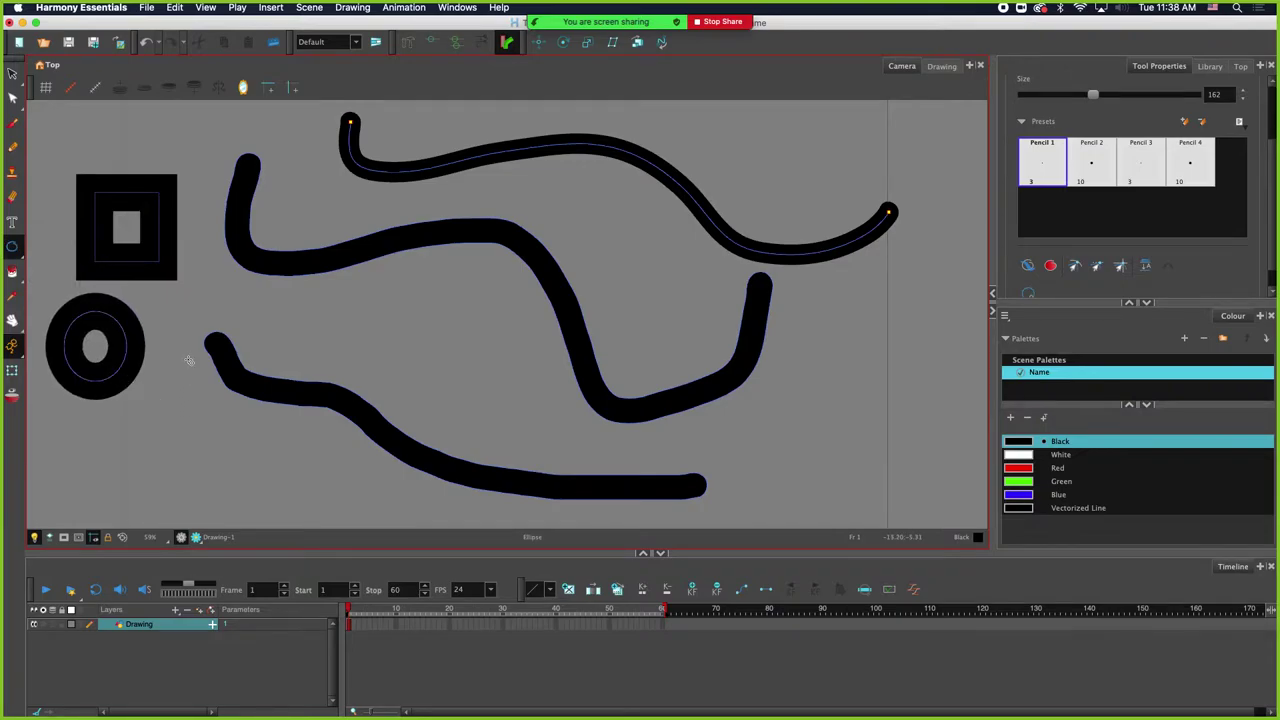
- Select the rectangle and the ellipse together and set their pencil size to 106.8
left_click(12, 74)
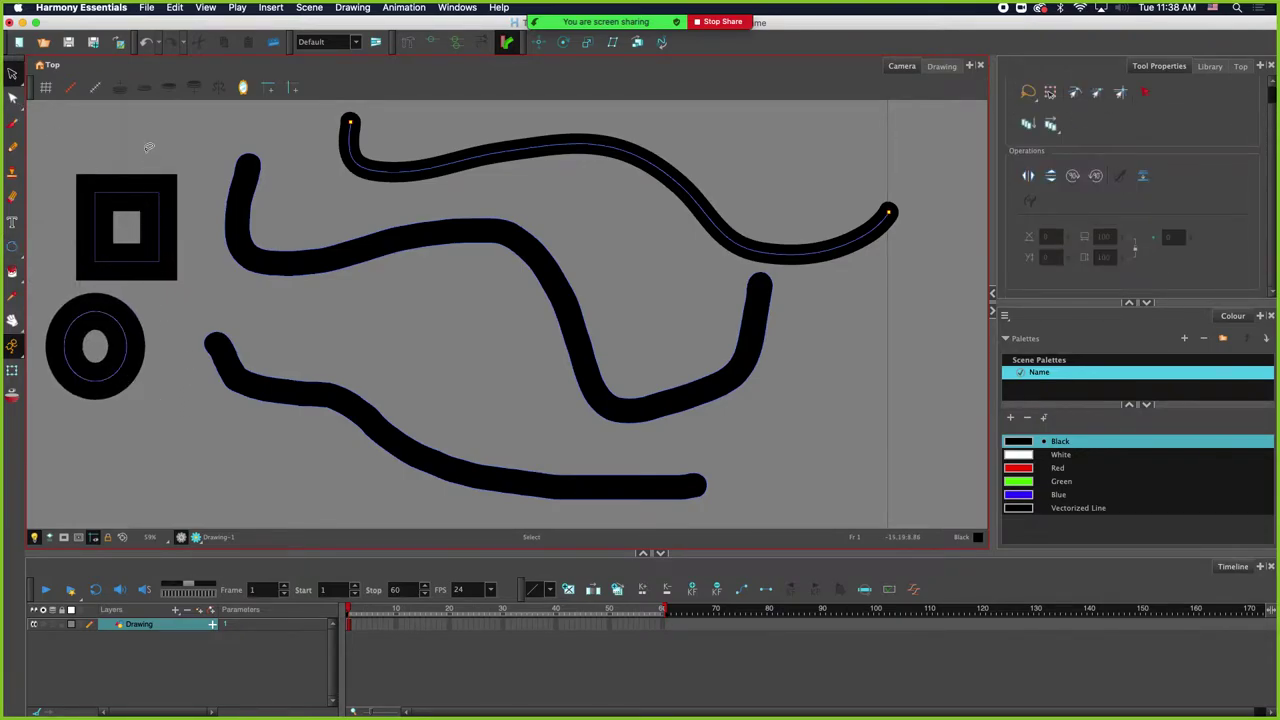
left_click_drag(145, 149, 85, 412)
scroll(1100, 257, "down", 2)
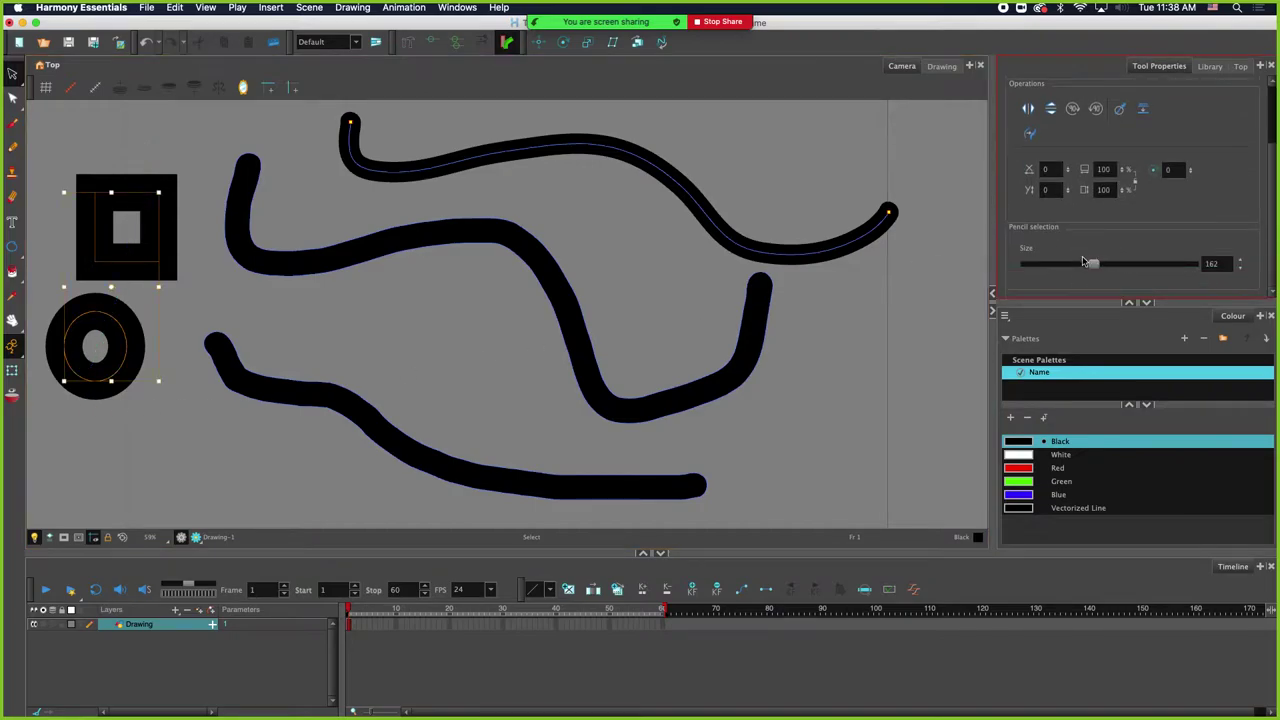
mouse_move(1092, 265)
left_mouse_down()
mouse_move(1041, 268)
mouse_move(1071, 268)
left_mouse_up()
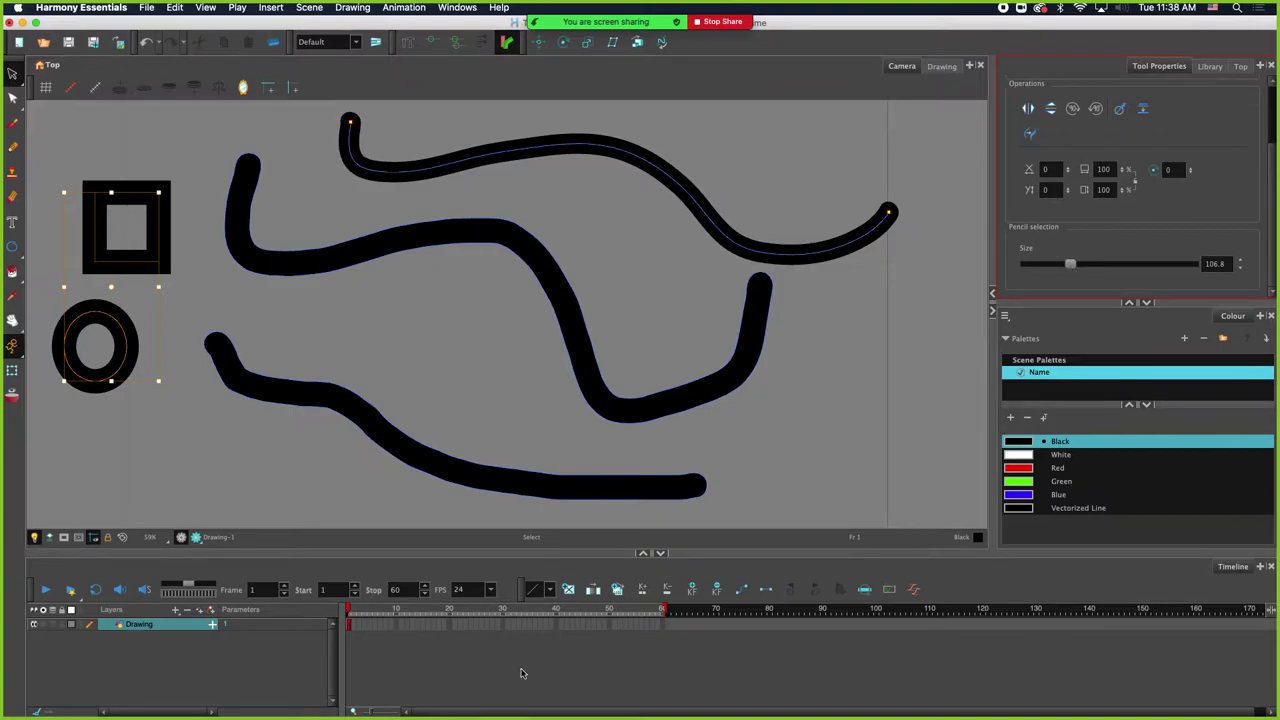
- Switch to Firefox and read the class notes from the basic tools through the Camera Controls and onion skin rows
key("super+Tab")
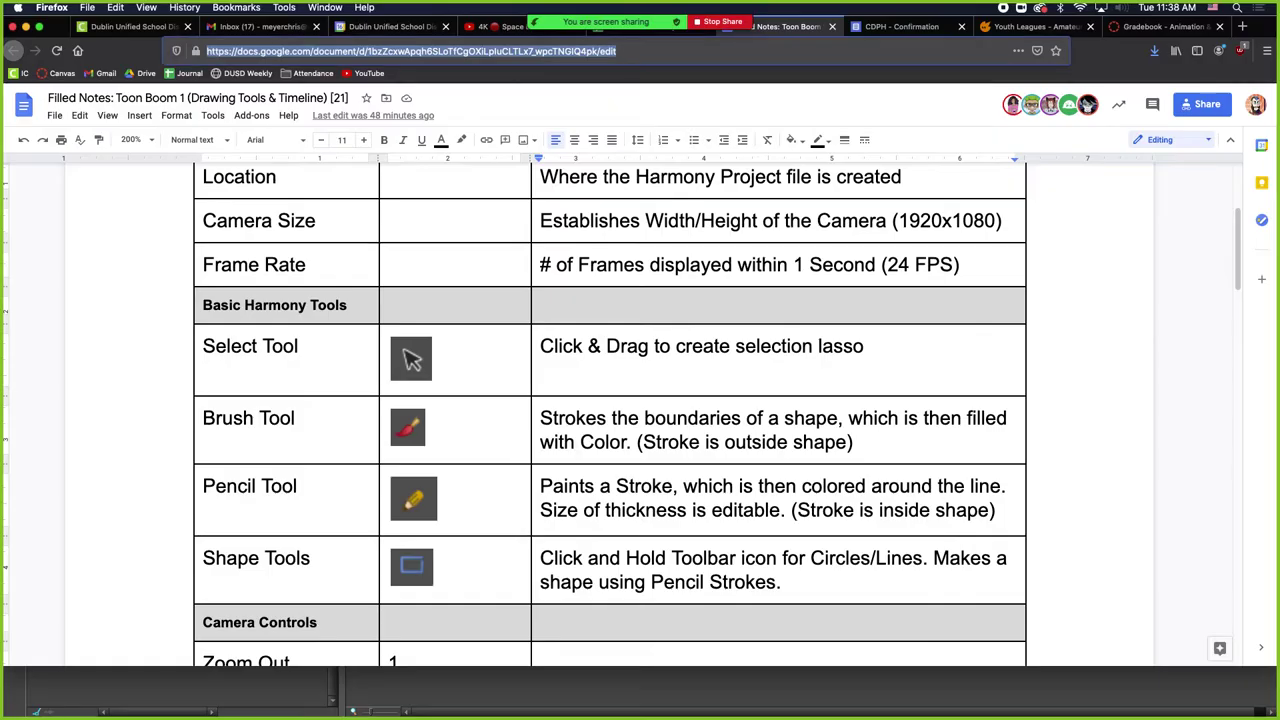
scroll(288, 517, "down", 10)
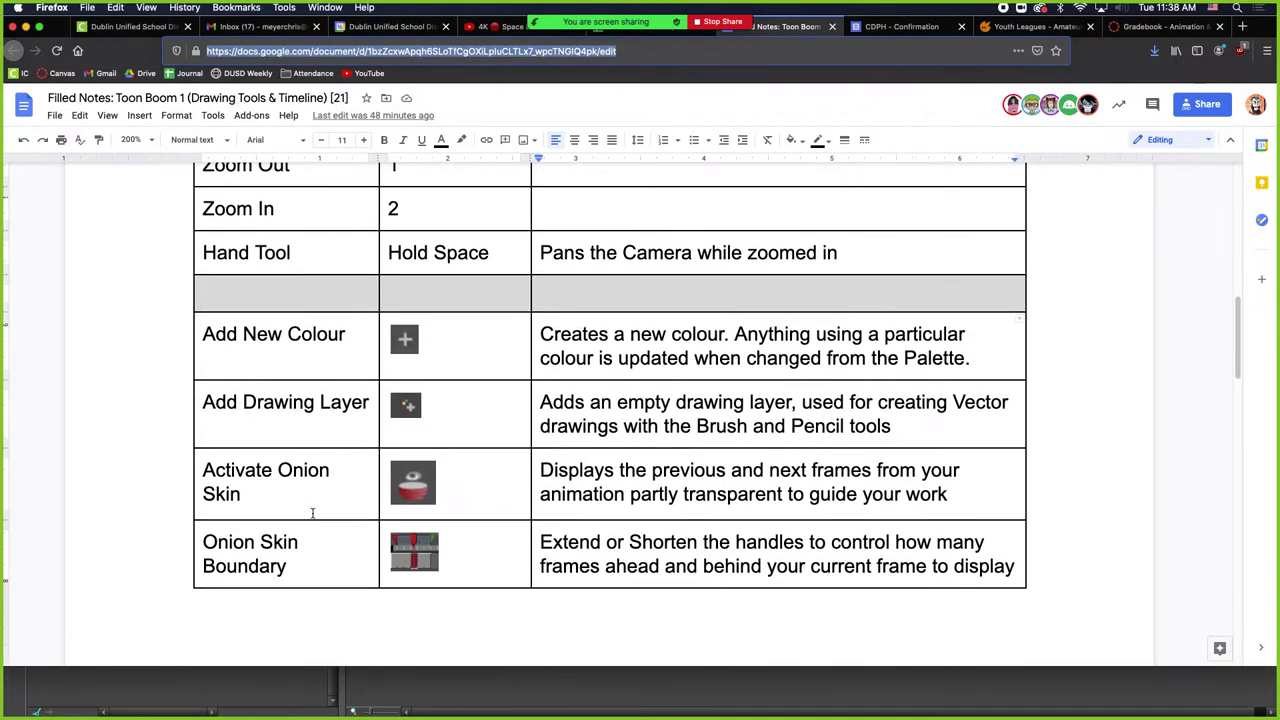
scroll(312, 513, "down", 3)
scroll(354, 496, "up", 1)
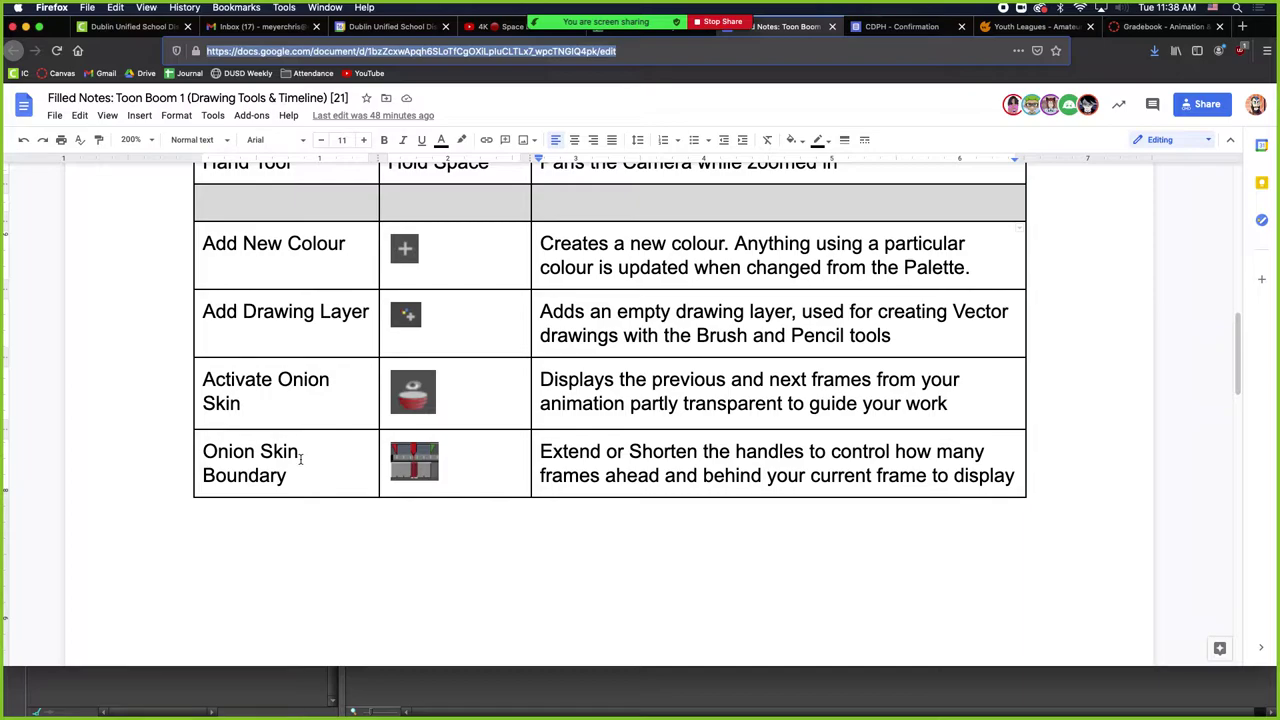
scroll(300, 456, "down", 1)
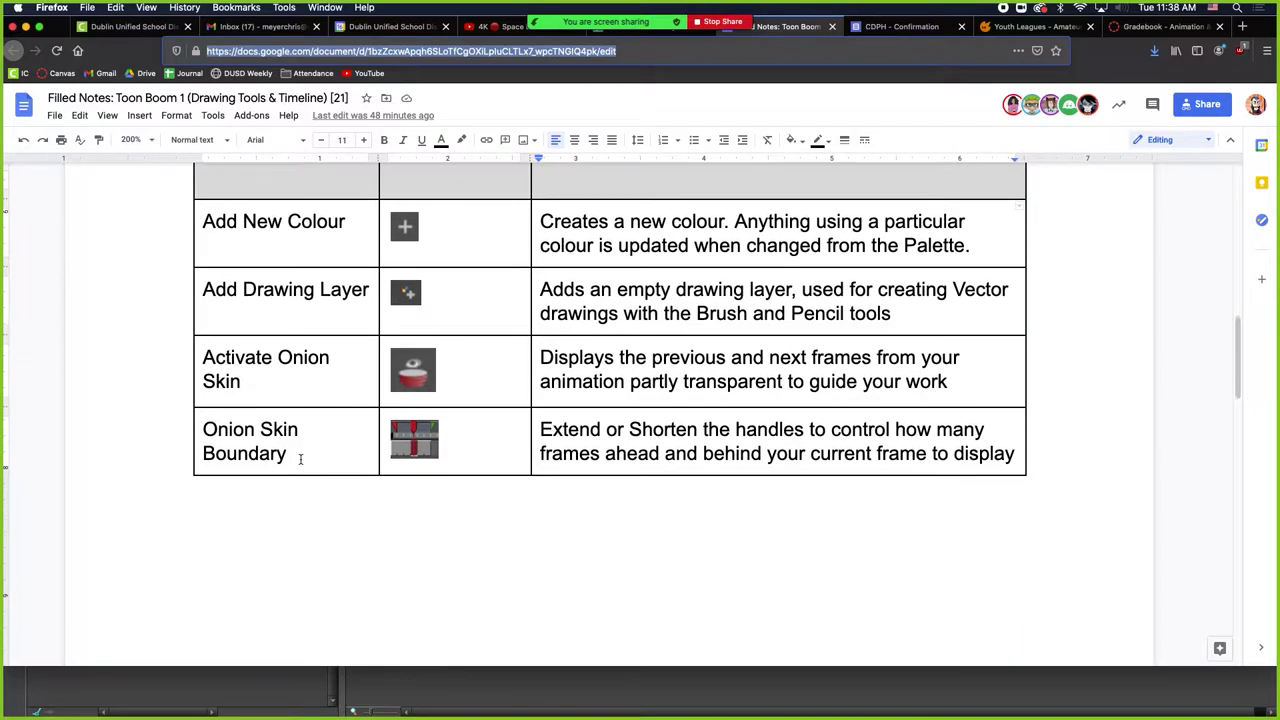
scroll(300, 452, "up", 5)
scroll(300, 455, "down", 7)
scroll(300, 459, "up", 5)
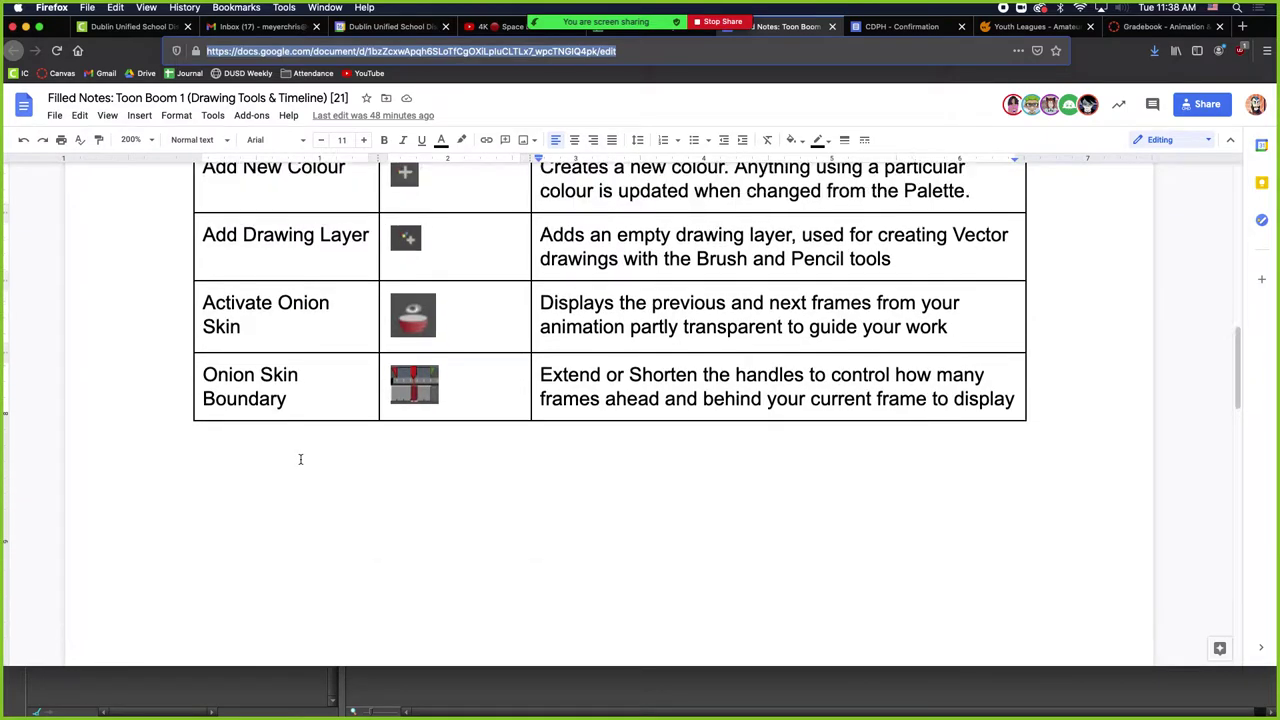
scroll(300, 458, "down", 1)
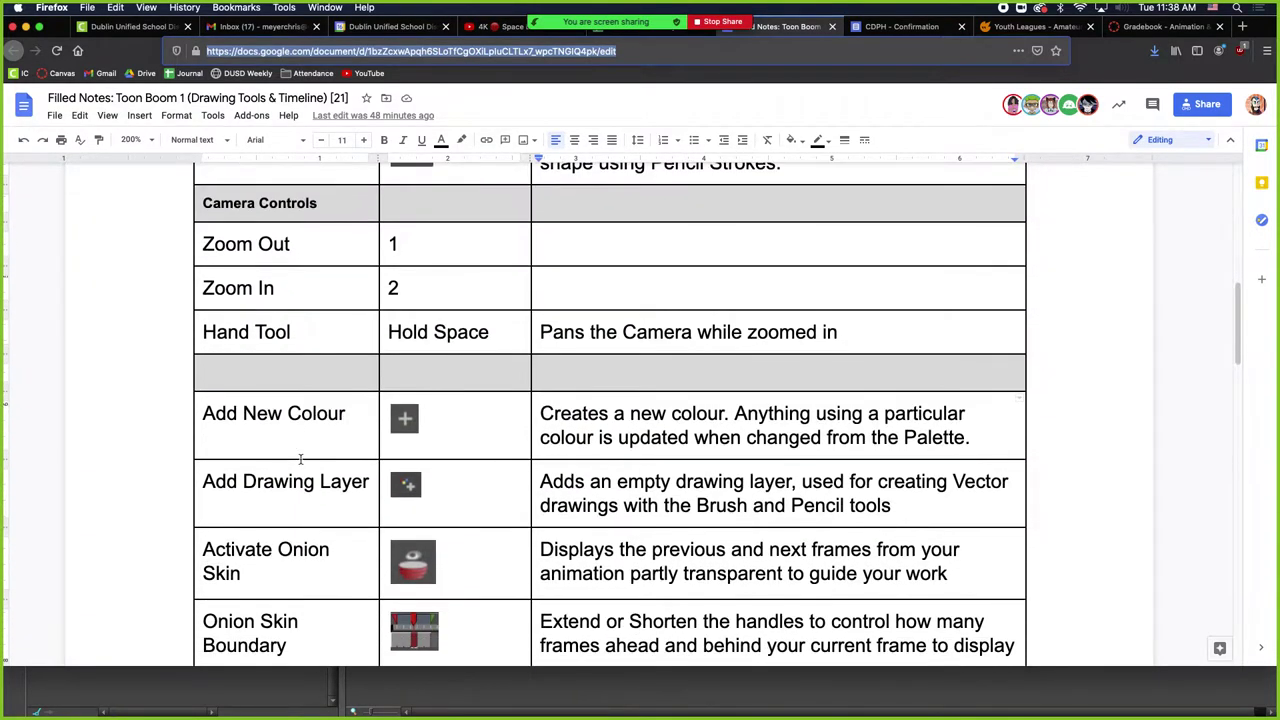
scroll(300, 458, "up", 6)
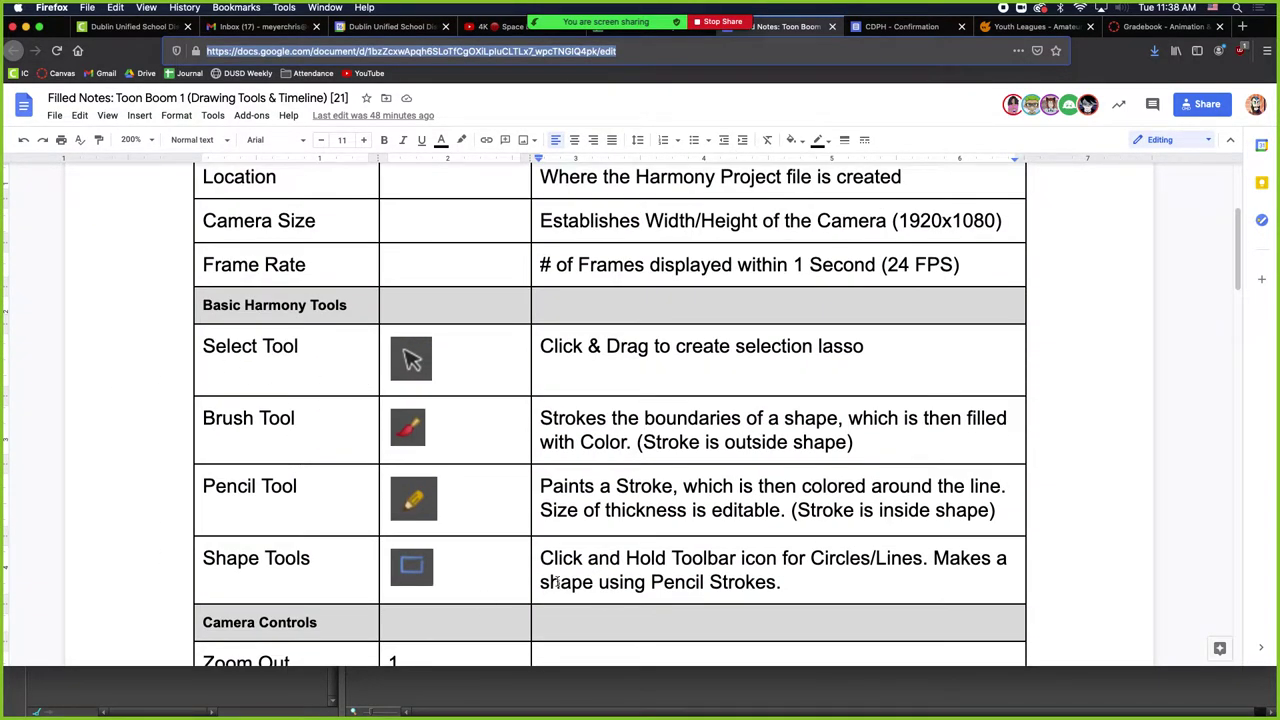
scroll(609, 530, "down", 4)
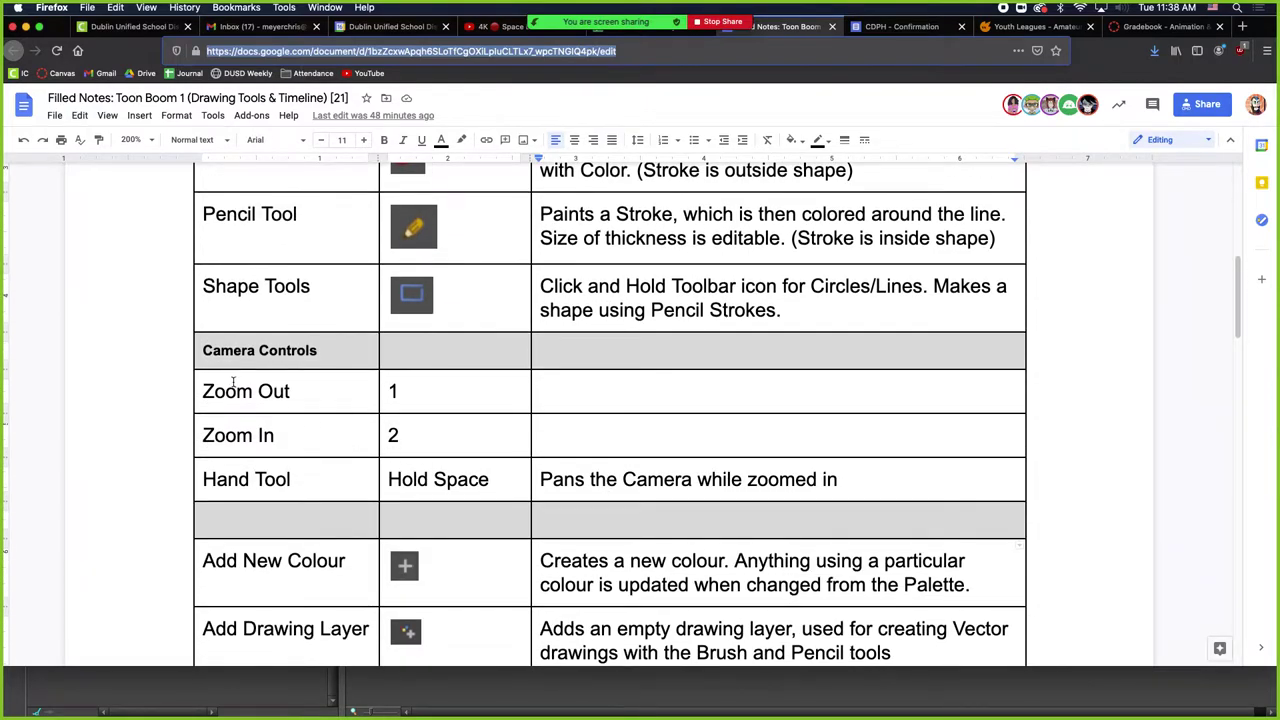
scroll(234, 381, "down", 1)
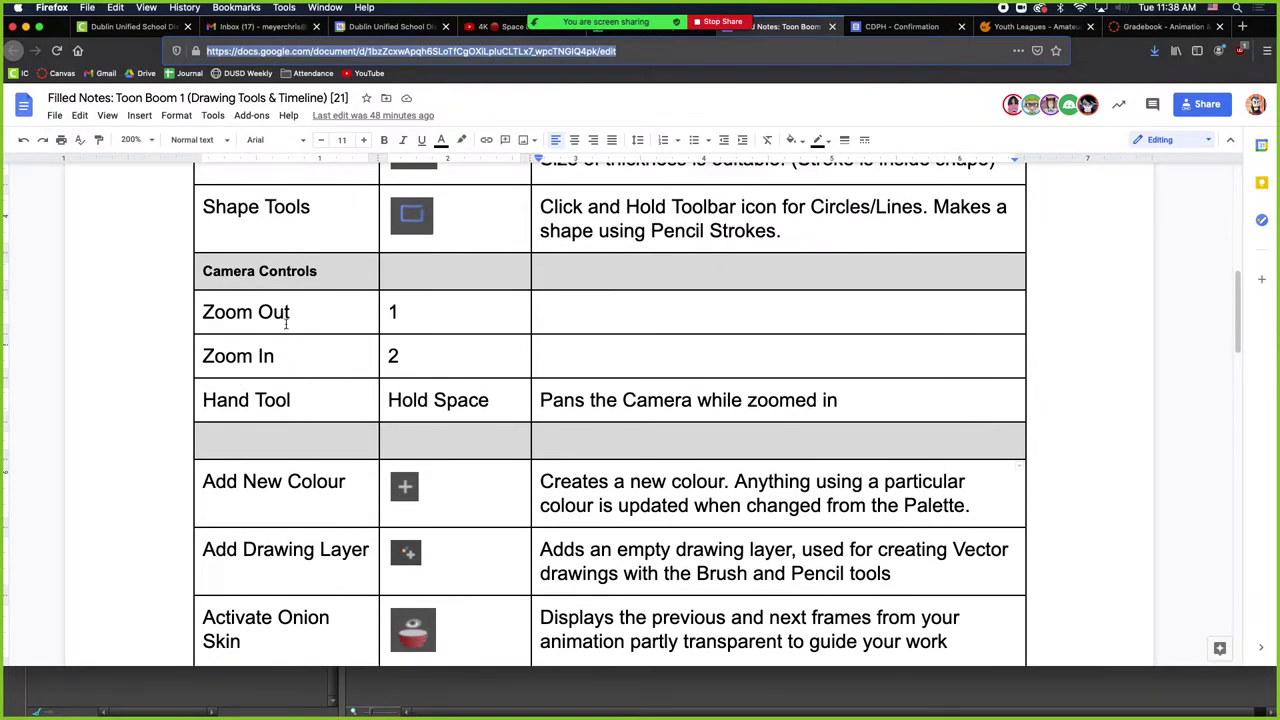
scroll(286, 322, "down", 1)
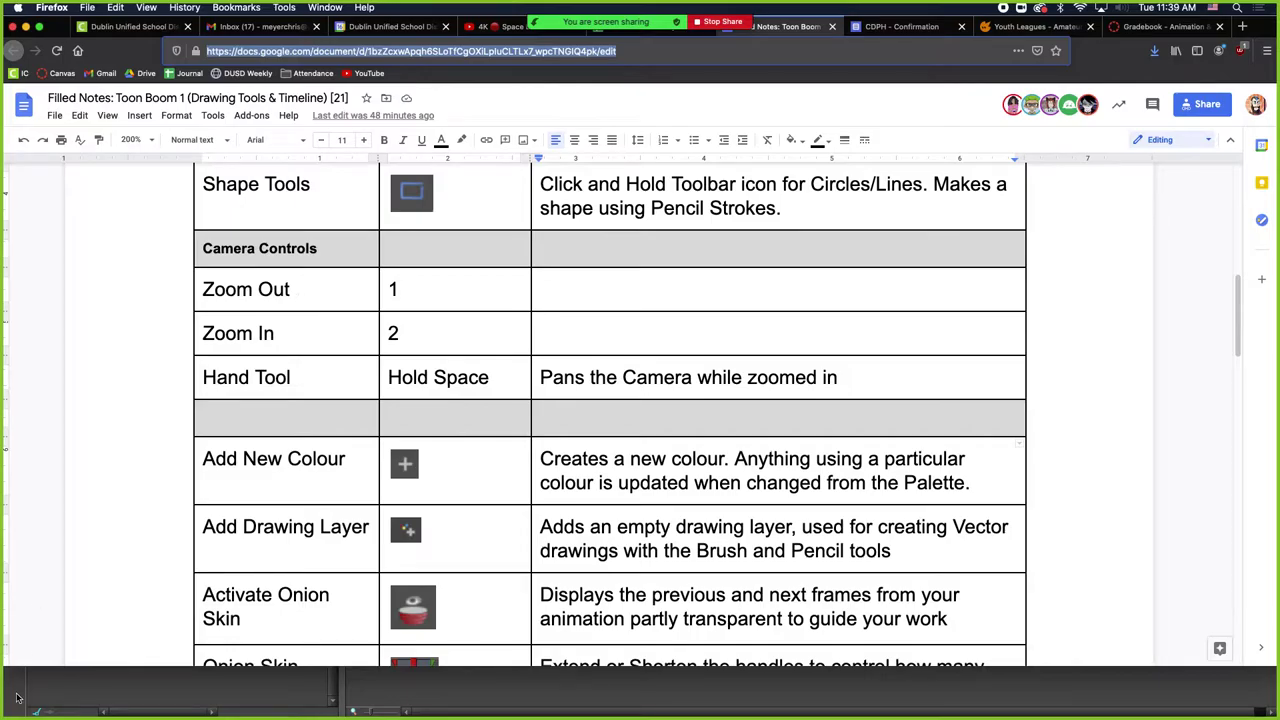
- Return to Harmony and try the camera controls by zooming the drawing out, in and back out
left_click(78, 692)
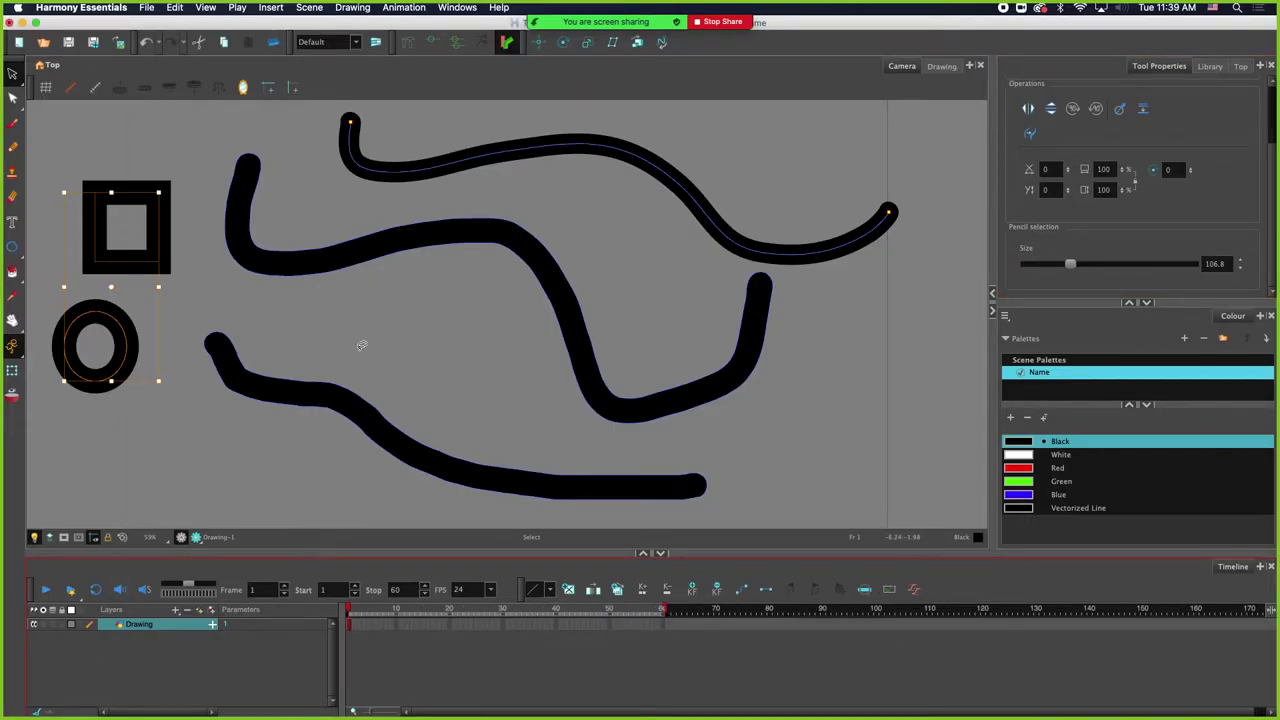
key("1")
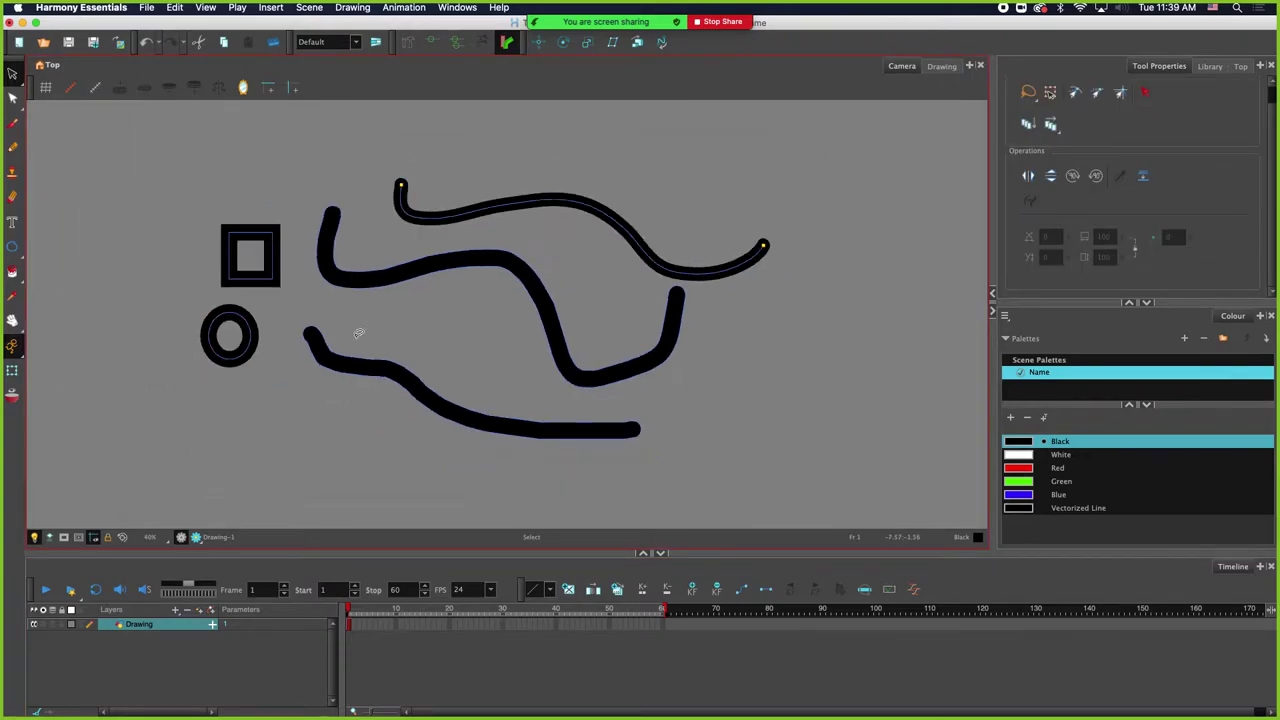
key("2")
key("2")
key("2")
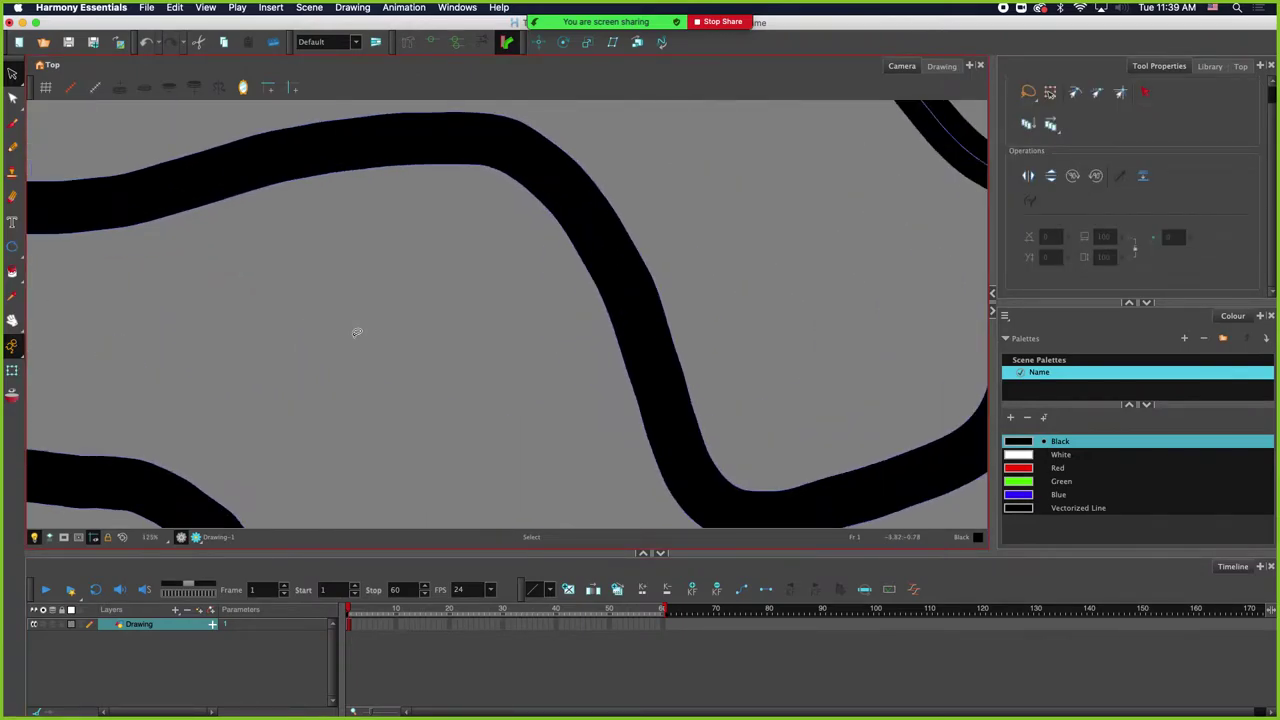
key("1")
key("1")
key("1")
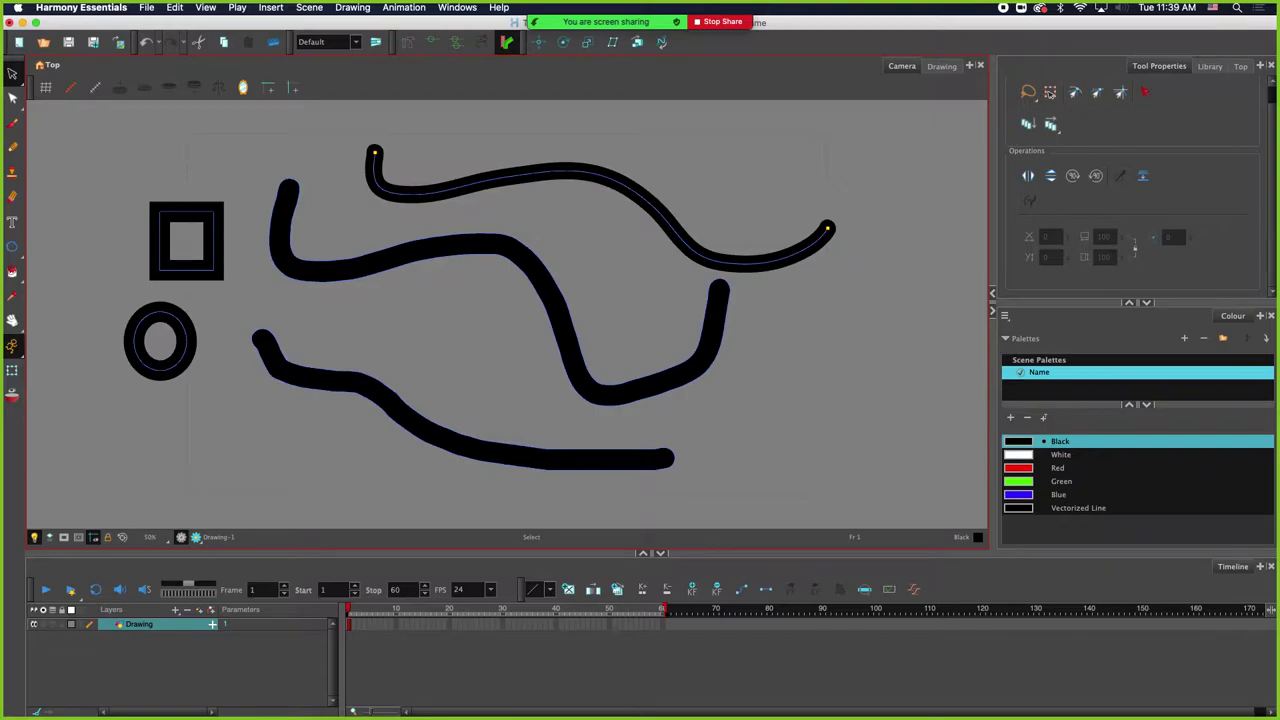
- Check the Hand Tool and Add New Colour rows of the class notes in Firefox
key("super+Tab")
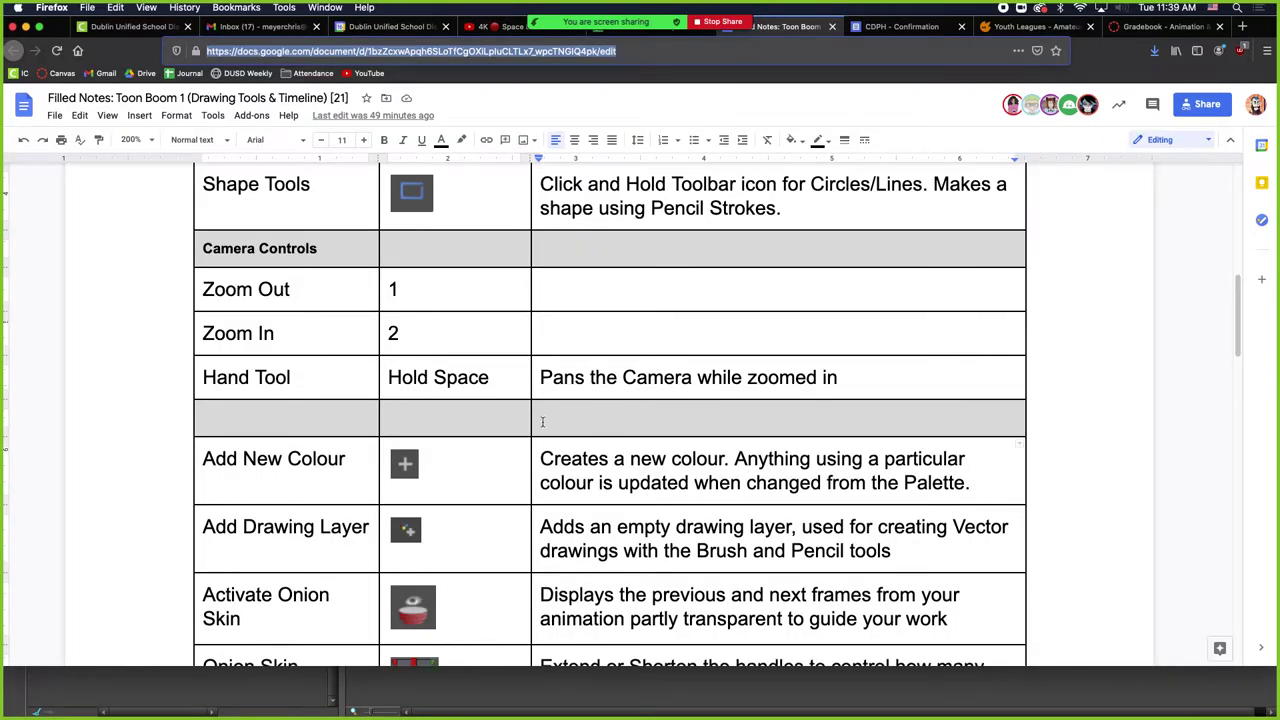
scroll(543, 420, "down", 2)
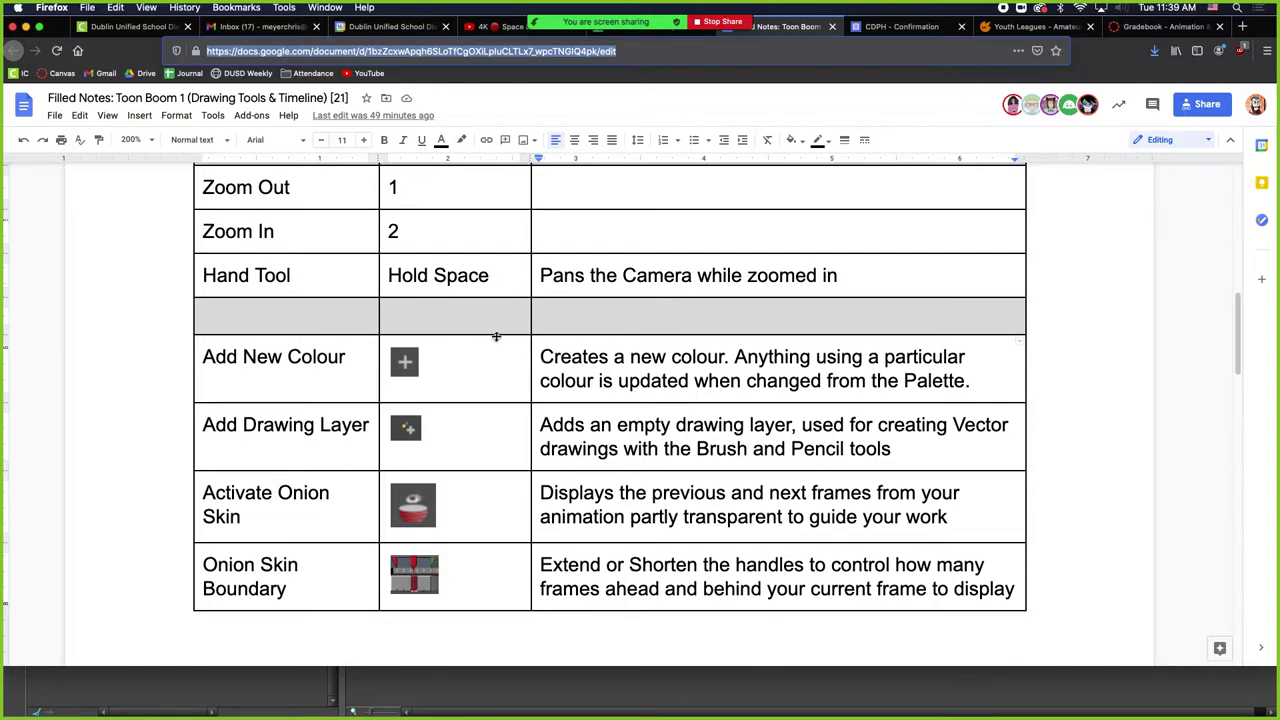
left_click(300, 368)
scroll(299, 377, "down", 3)
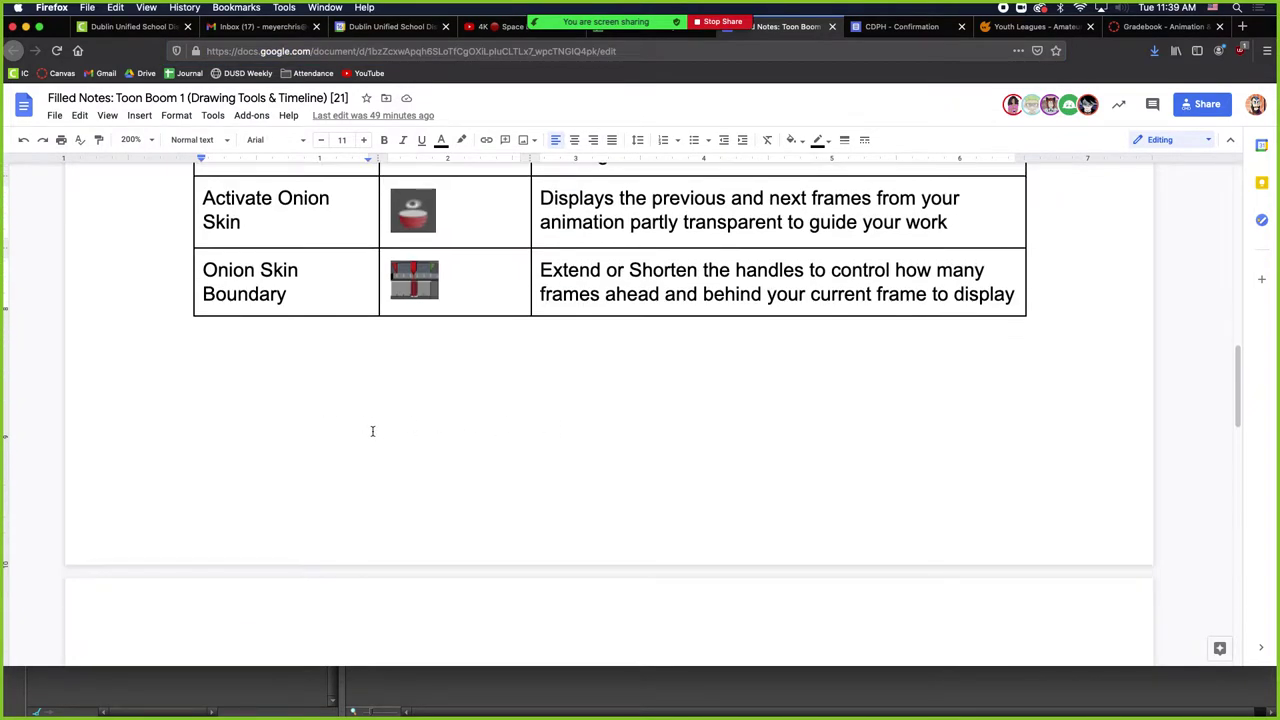
scroll(372, 431, "up", 3)
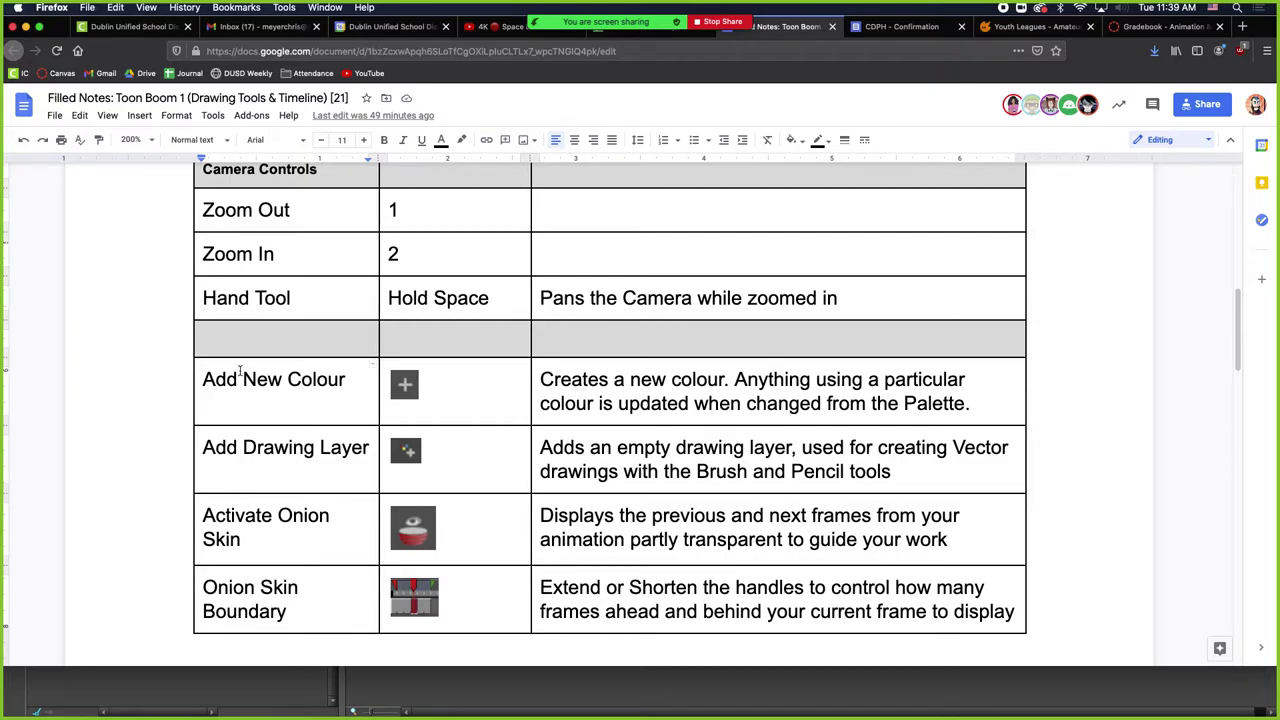
- Back in Harmony, delete the existing Drawing layer and add a new empty drawing layer named Drawing
key("super+Tab")
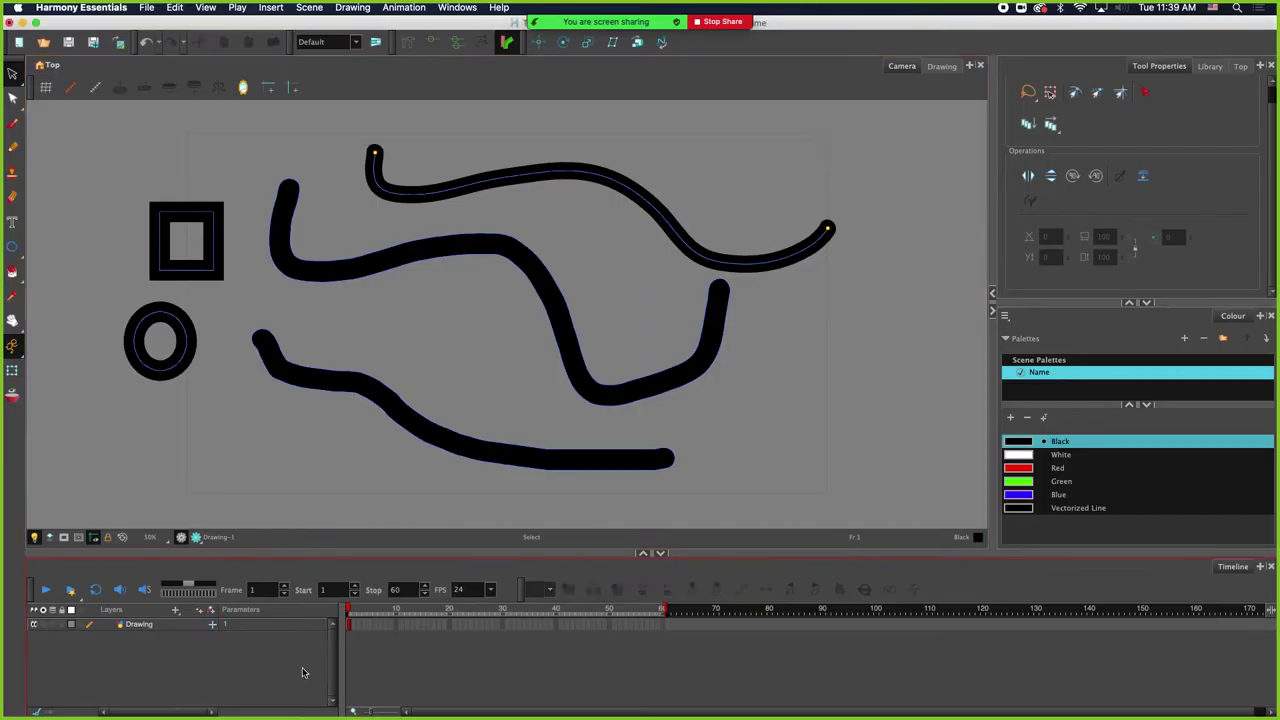
left_click(145, 623)
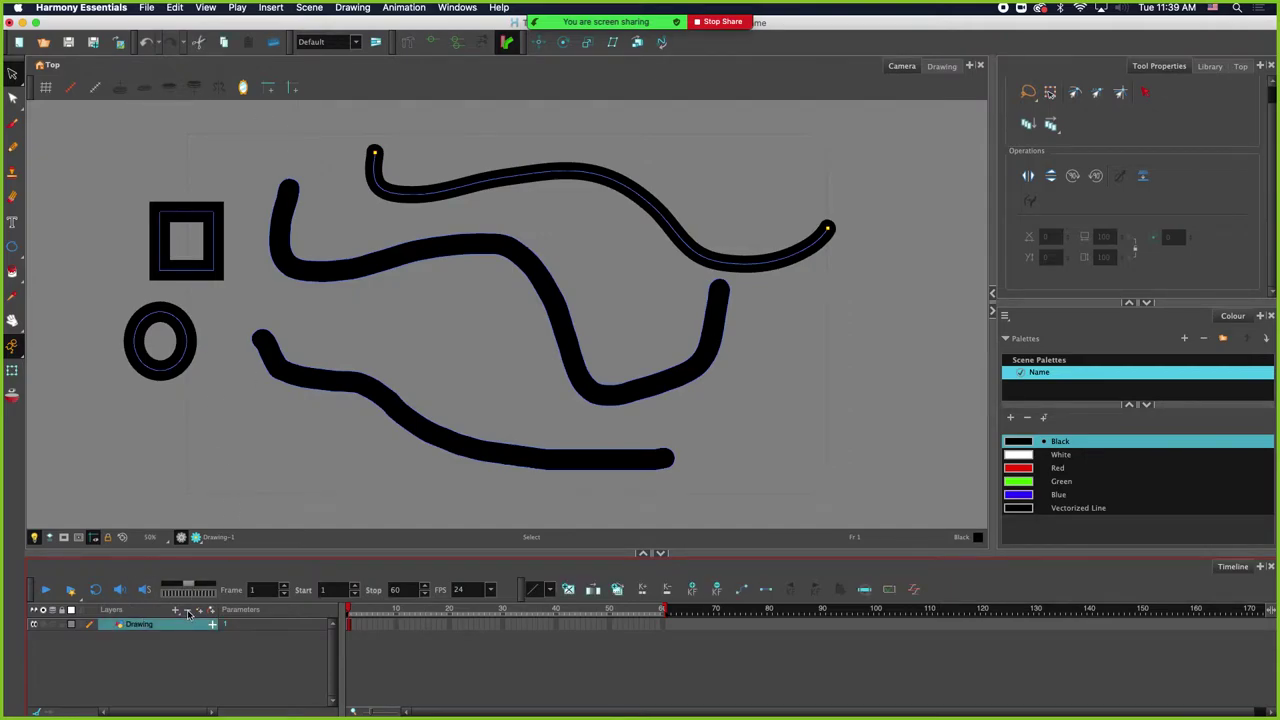
left_click(187, 611)
left_click(199, 612)
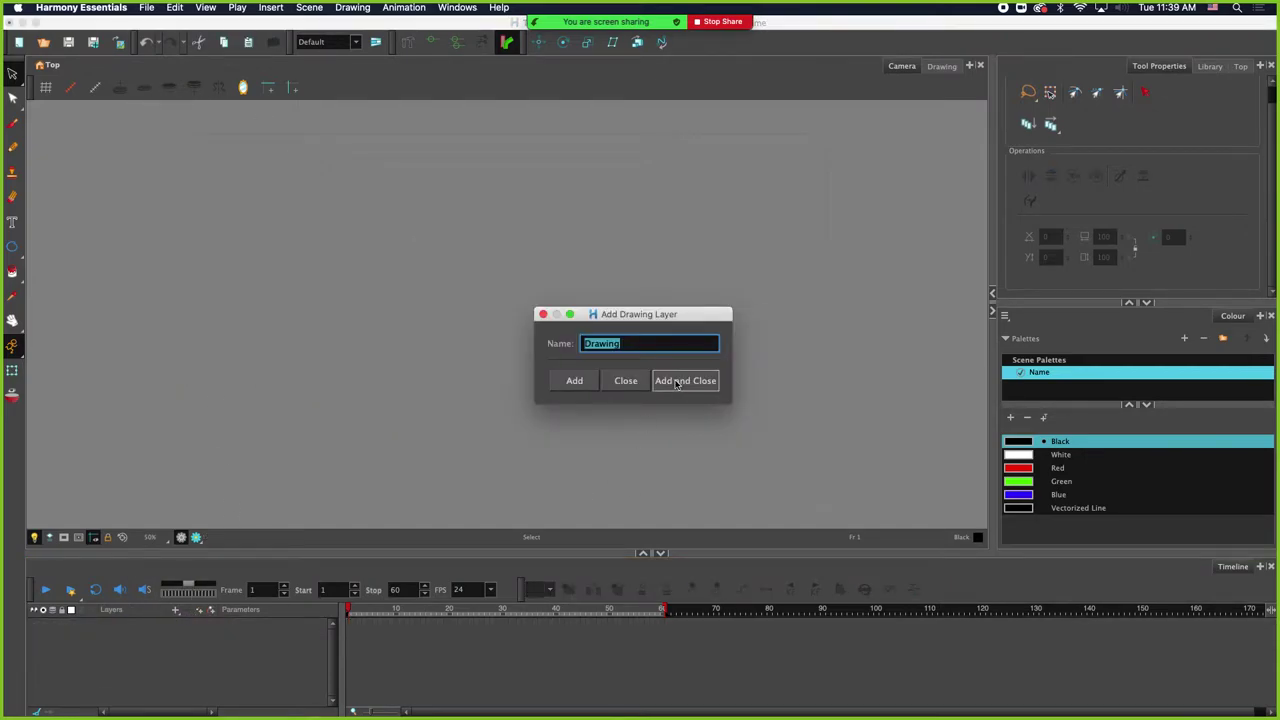
left_click(694, 386)
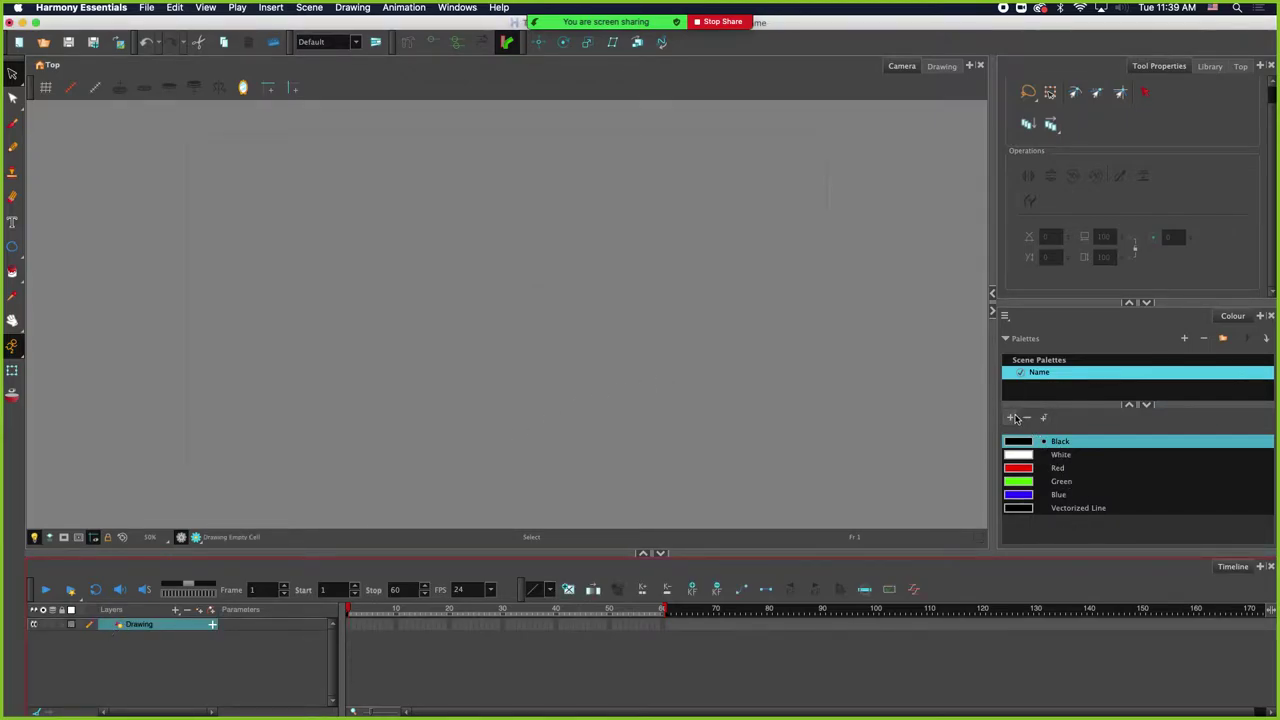
- Add a new colour to the Name palette and rename it BG COLOR
left_click(1013, 418)
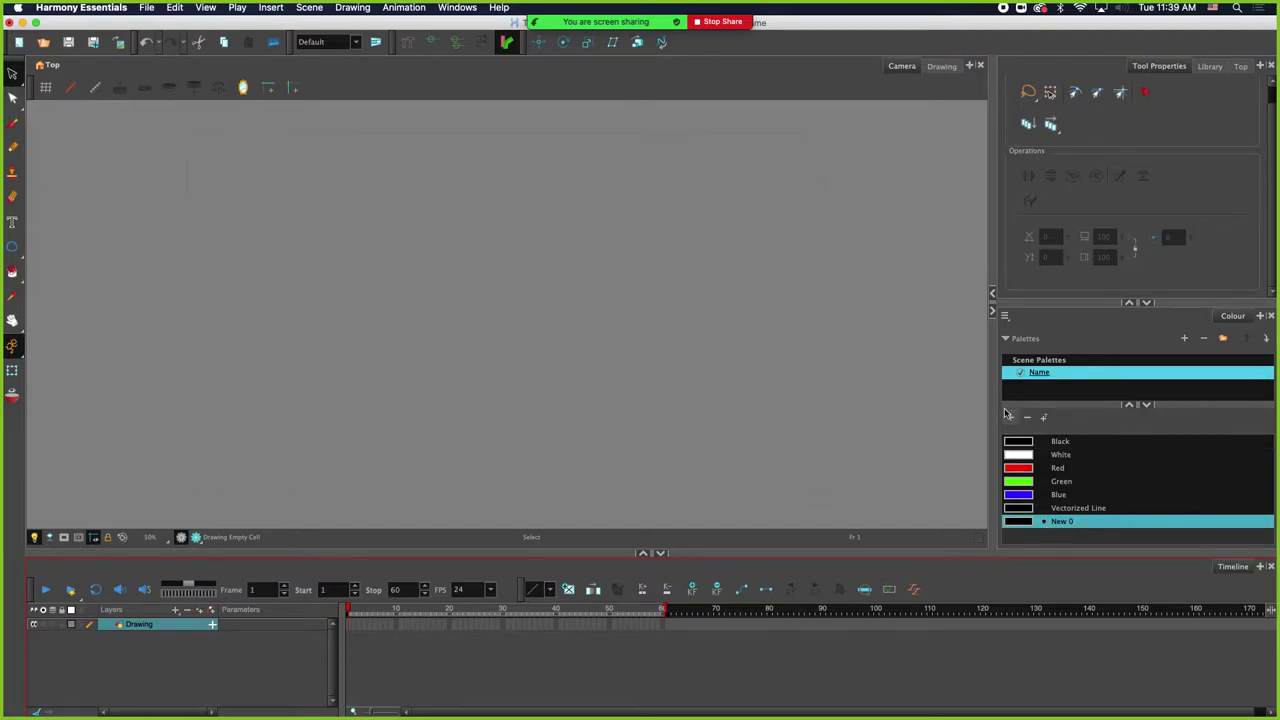
double_click(1064, 522)
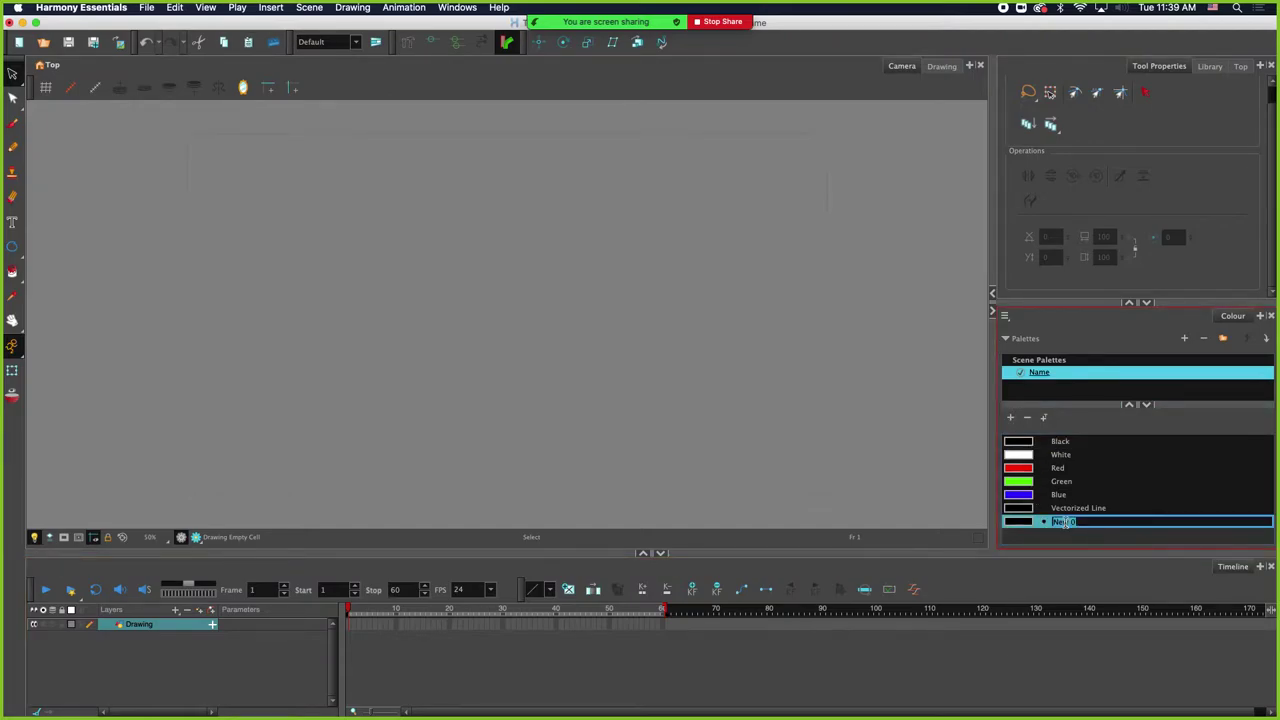
type("BG COLOR")
key("Tab")
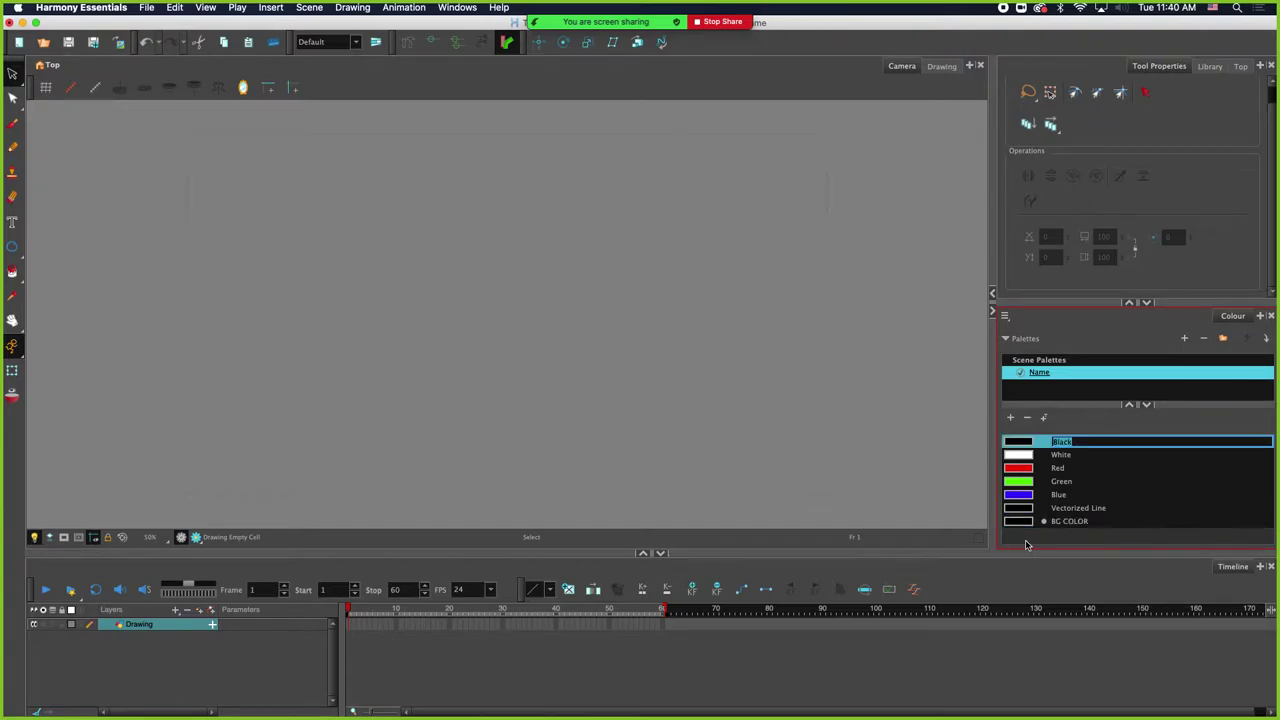
- Set BG COLOR to a solid light green with hue 120, saturation 40 and value 100
left_click(1019, 522)
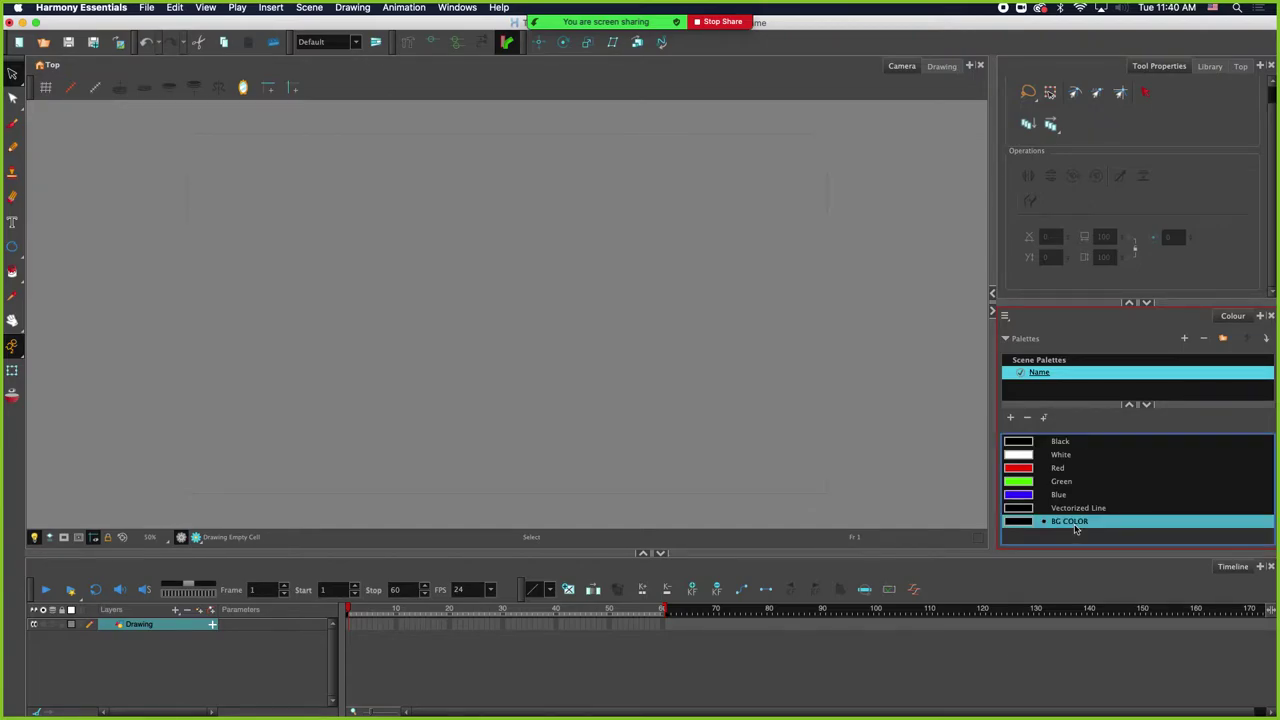
double_click(1019, 523)
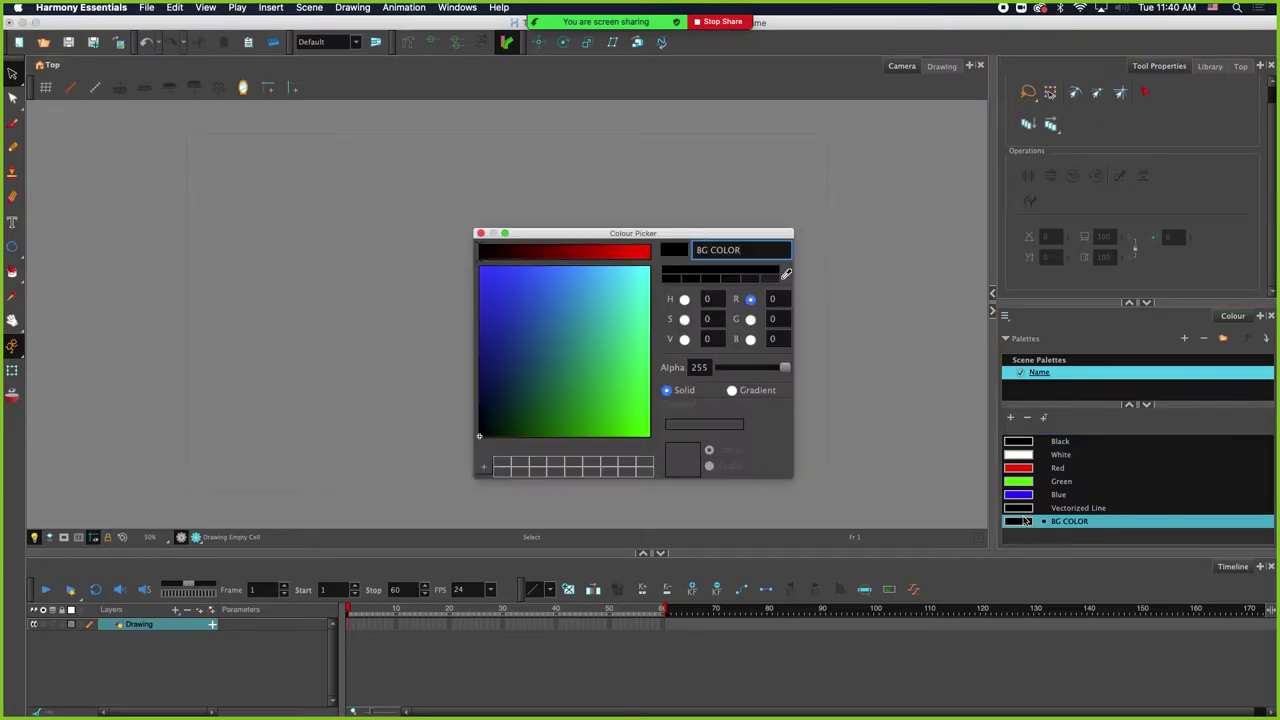
left_click_drag(594, 317, 808, 487)
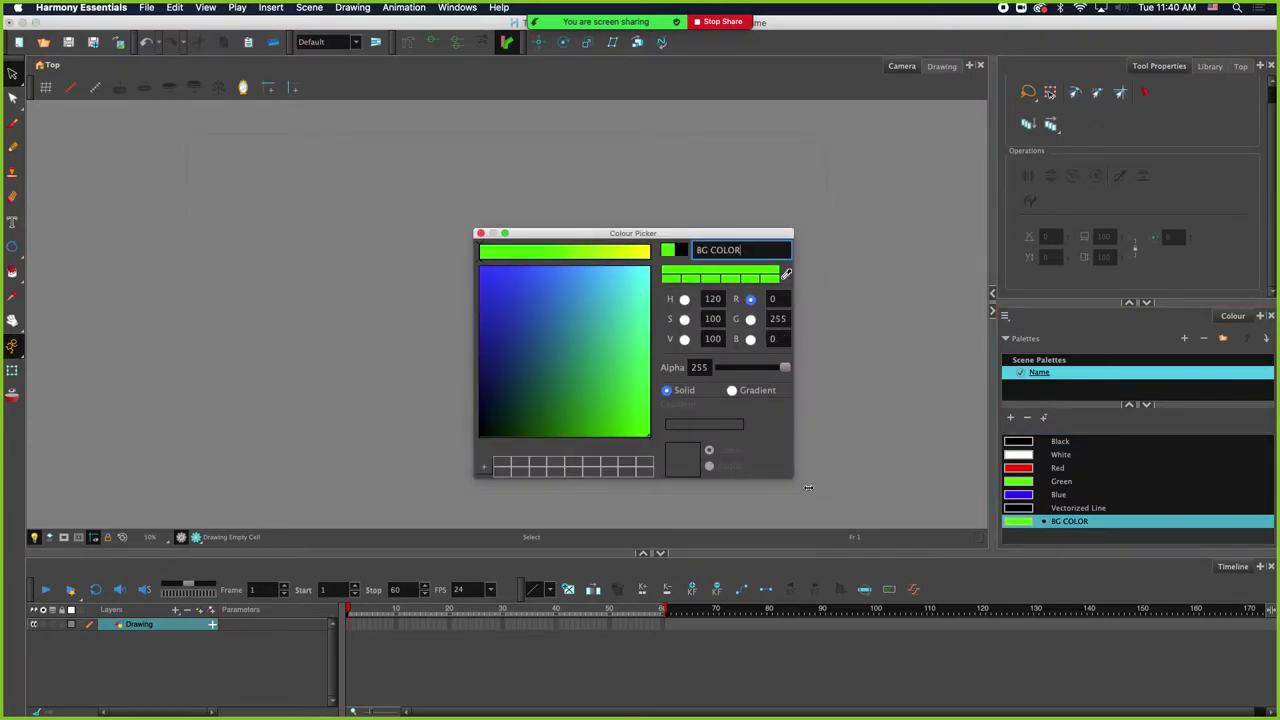
left_click(685, 319)
left_click_drag(539, 260, 546, 252)
left_click(600, 105)
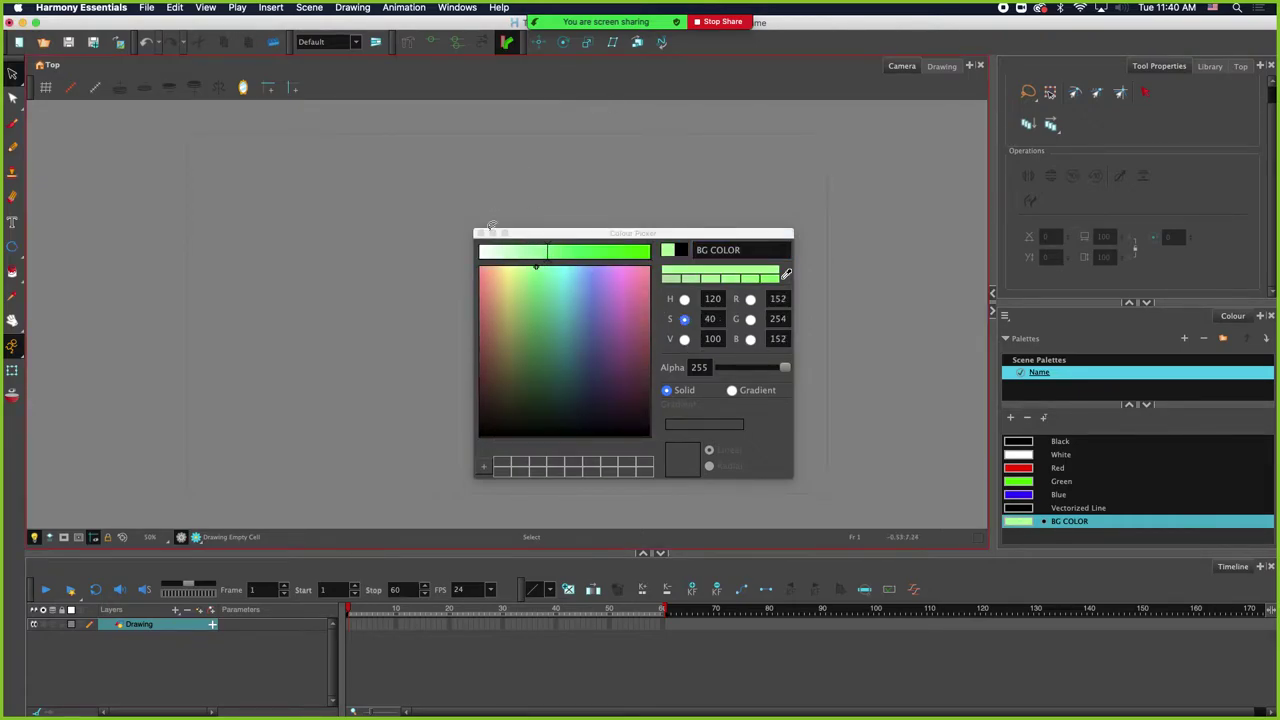
left_click(480, 233)
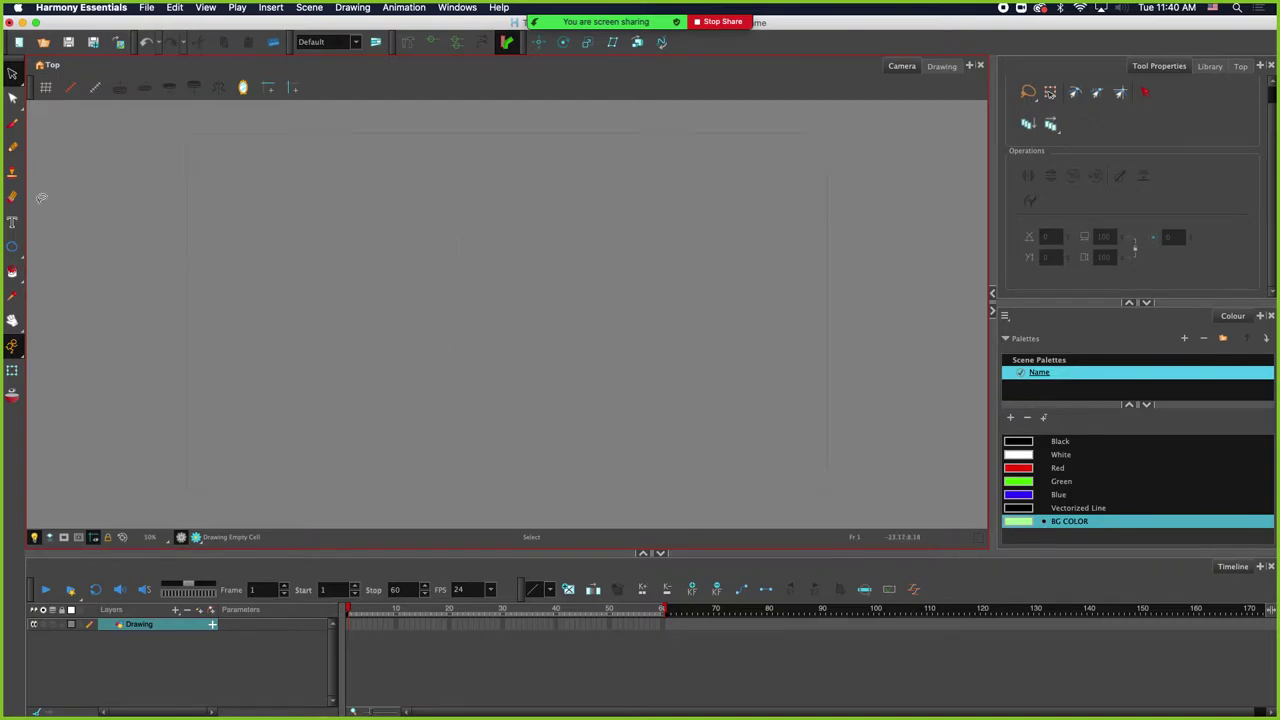
- Draw a BG COLOR rectangle around the camera frame on the Drawing layer and fill its interior with BG COLOR
left_click(11, 272)
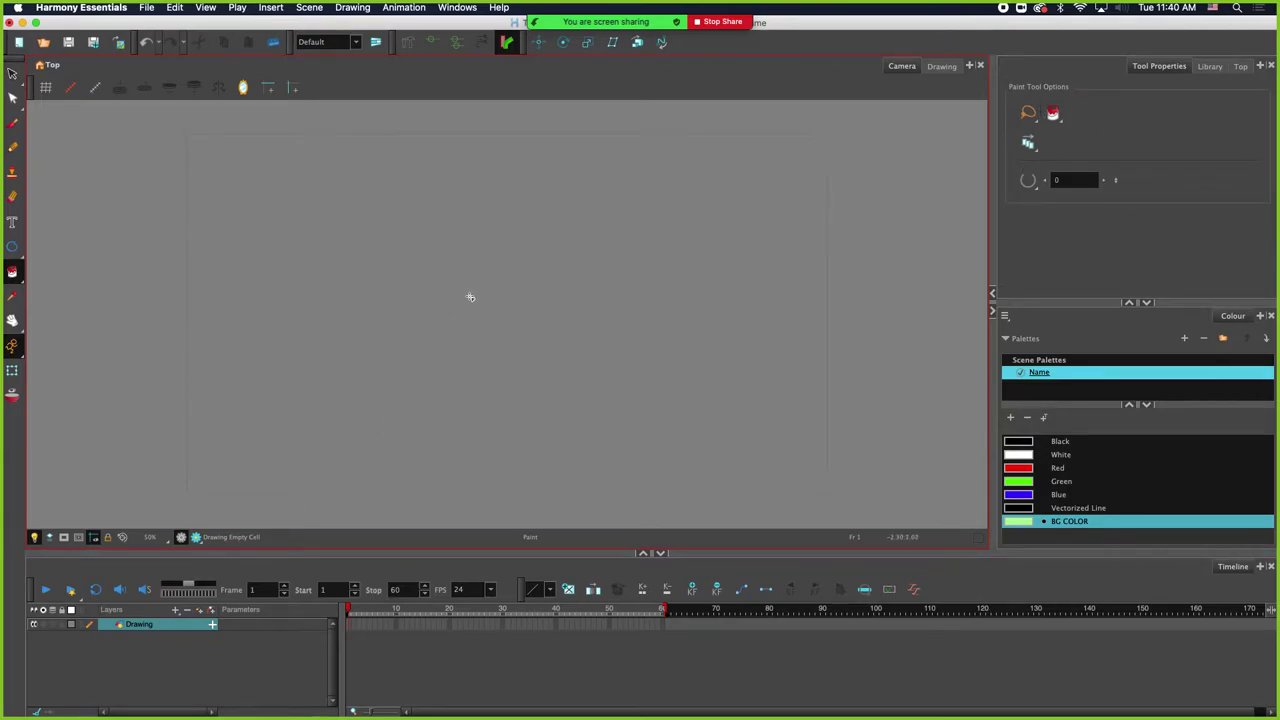
left_click(18, 255)
left_click(57, 244)
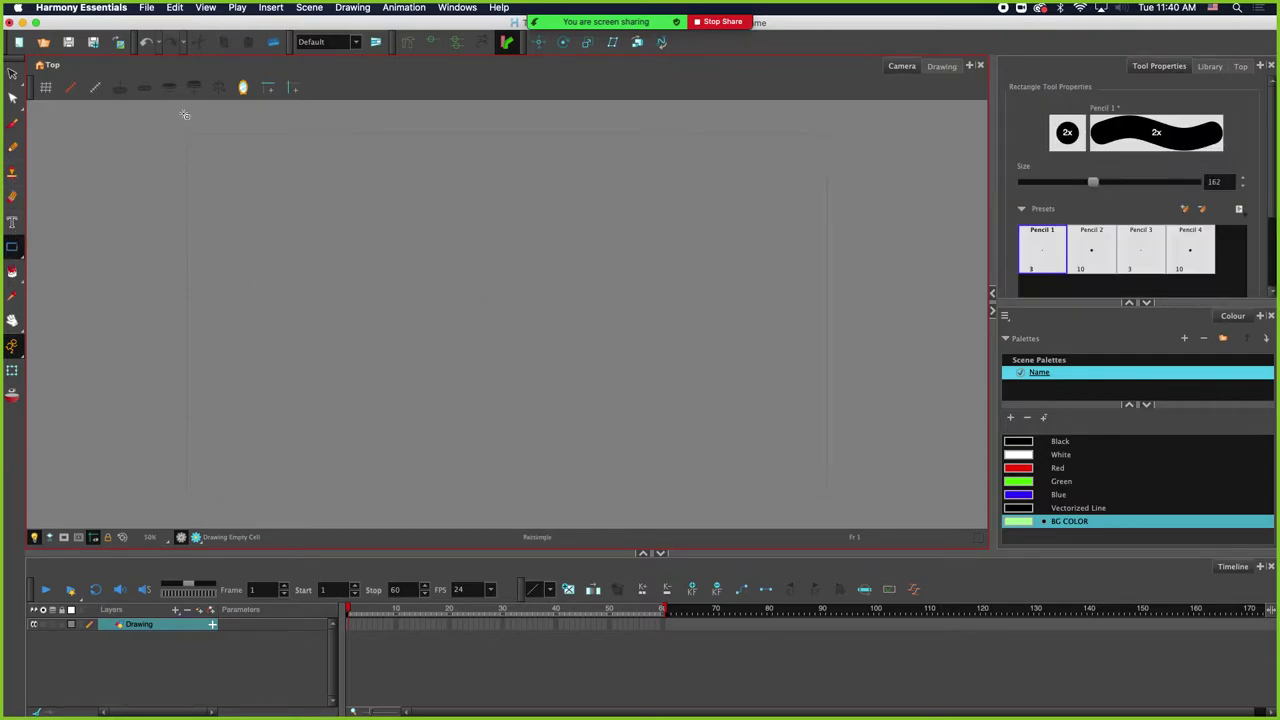
mouse_move(182, 127)
left_mouse_down()
mouse_move(766, 434)
mouse_move(860, 514)
mouse_move(841, 514)
left_mouse_up()
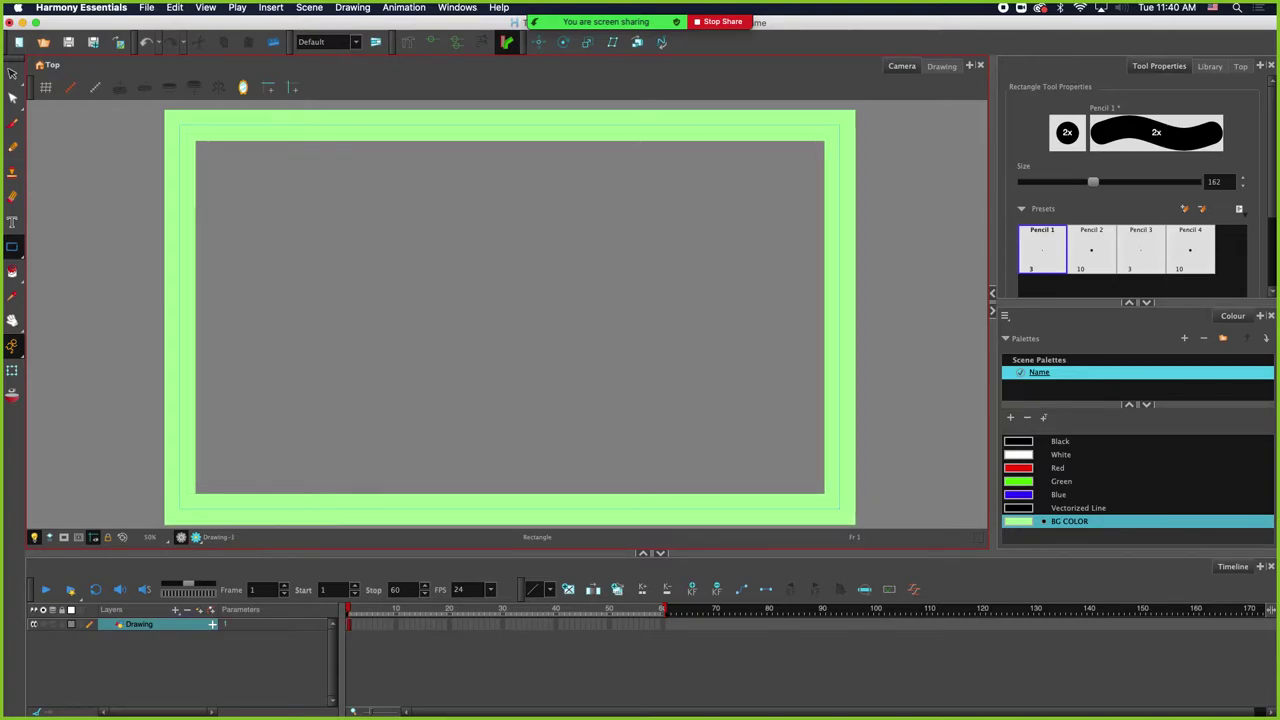
left_click(12, 271)
left_click(396, 269)
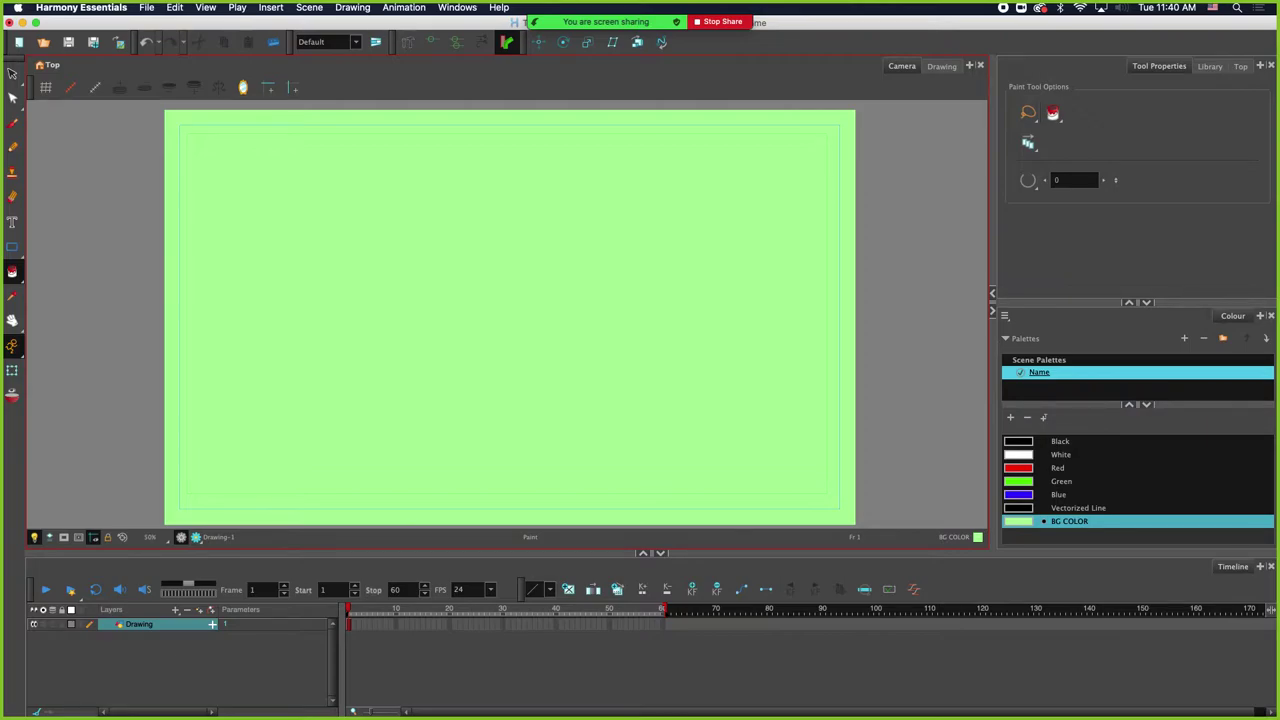
- Rename the Drawing layer as BG
left_click(12, 73)
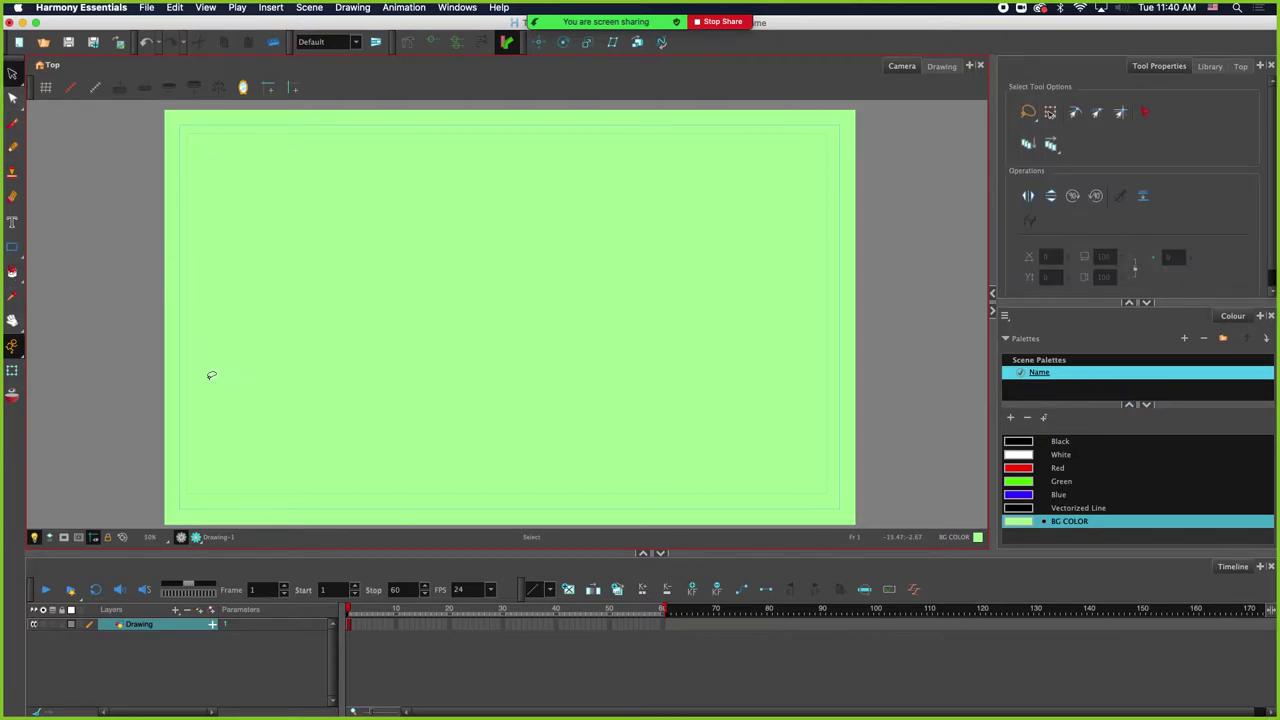
double_click(144, 626)
type("BG")
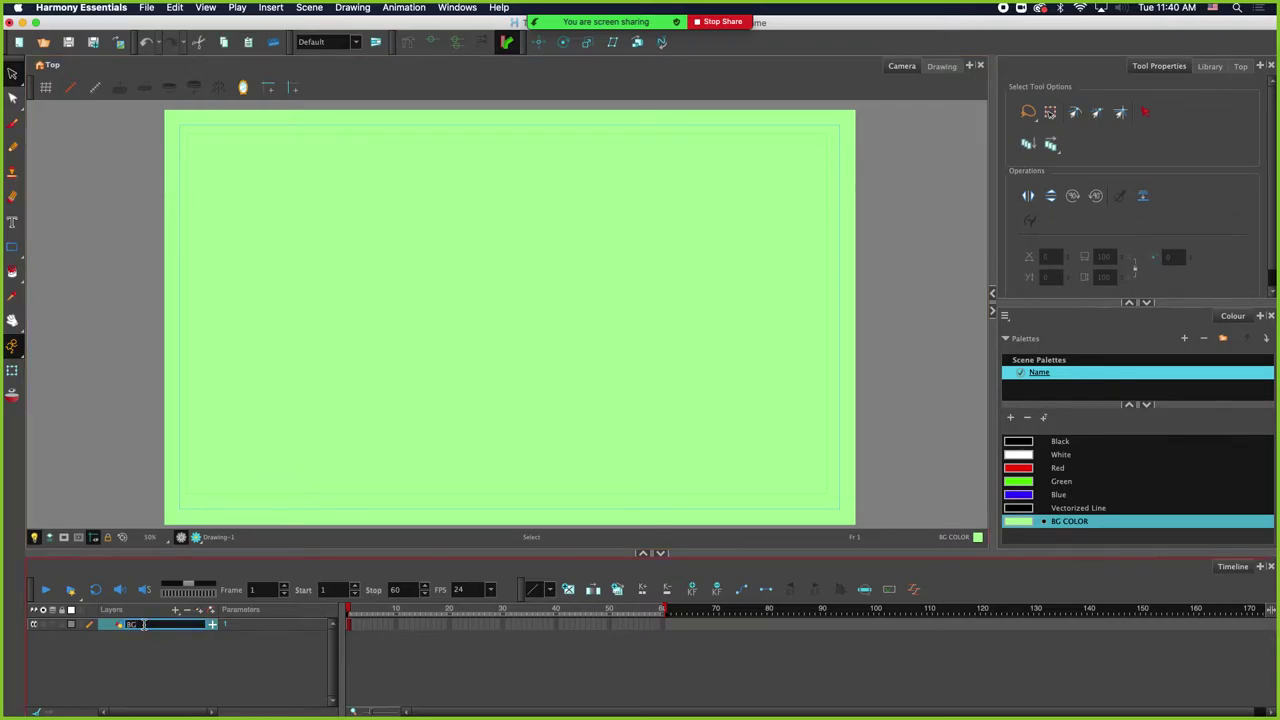
key("Return")
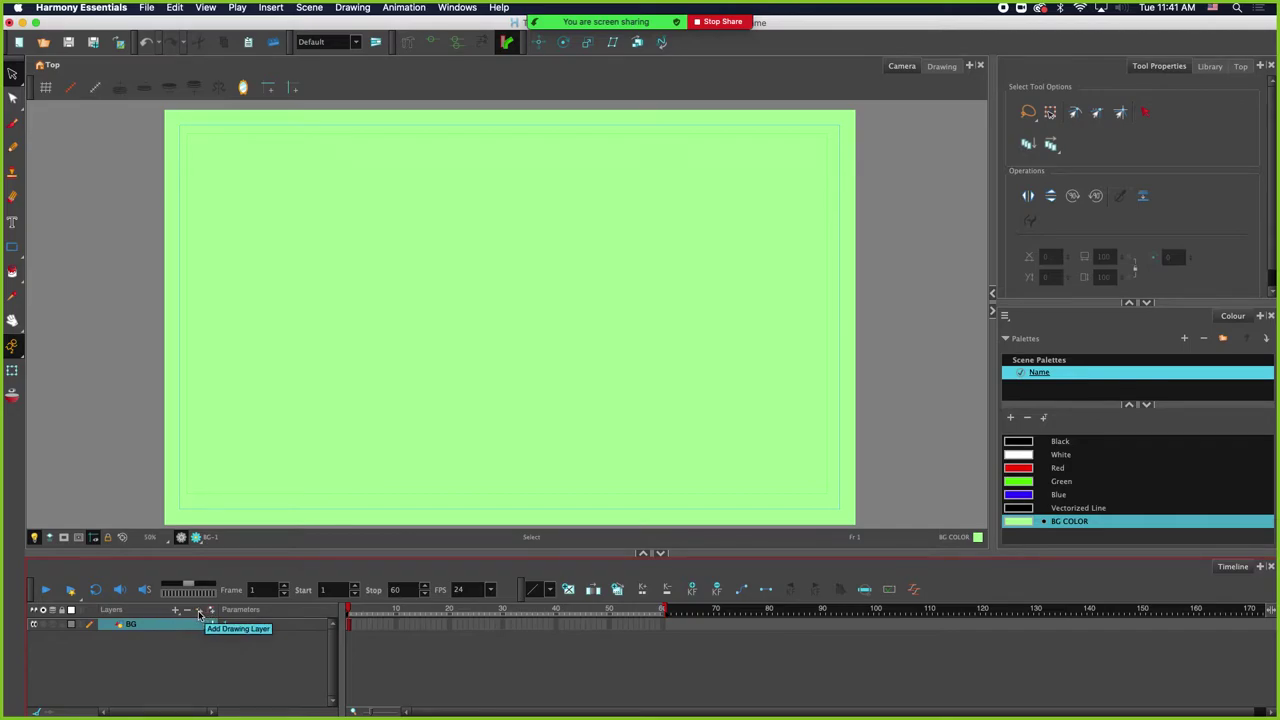
- Add a new drawing layer named LETTERS
left_click(200, 611)
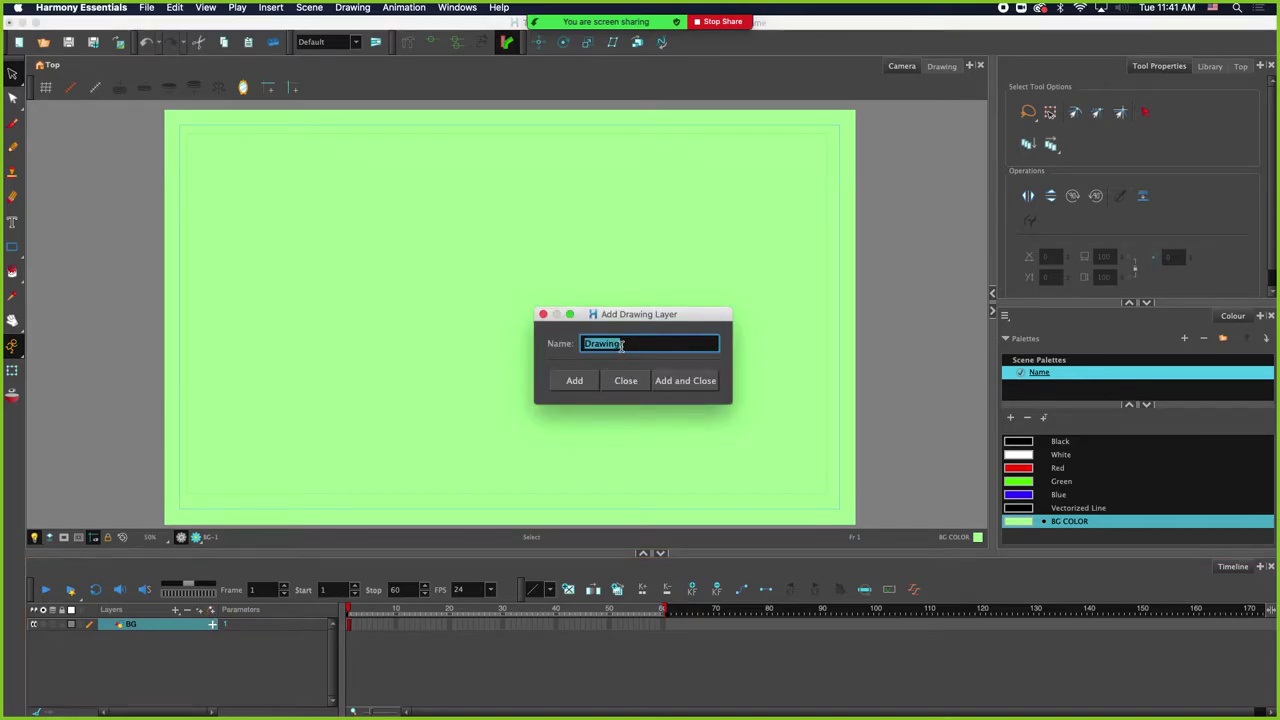
type("LETTERS")
left_click(686, 381)
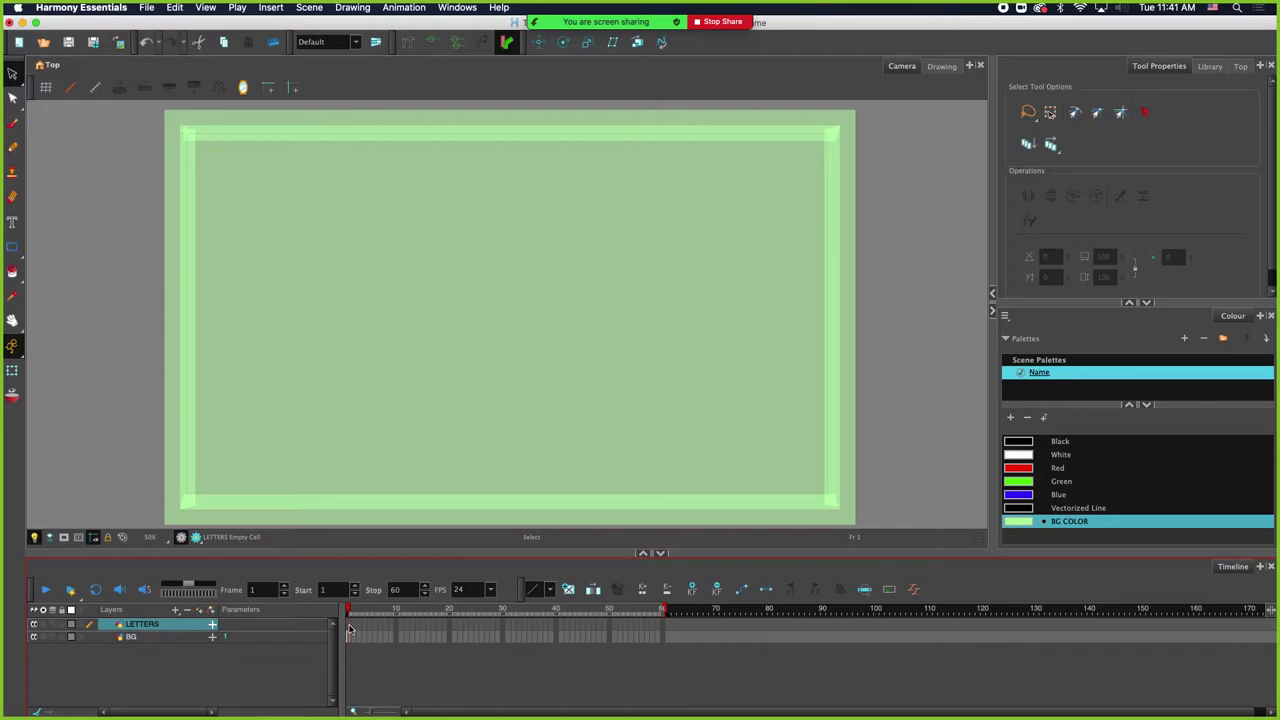
- Set the Pencil tool's maximum size to 94.4 and add a new palette colour named LETTERS
left_click(12, 146)
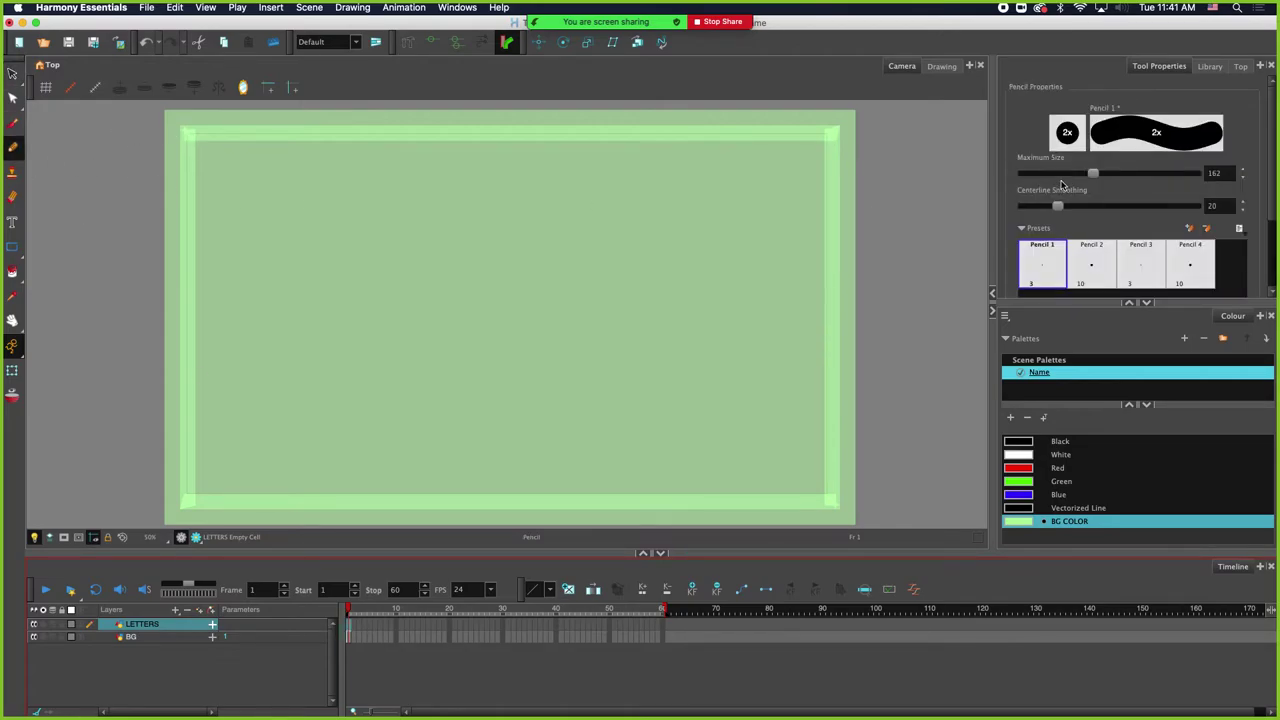
left_click_drag(1094, 174, 1064, 175)
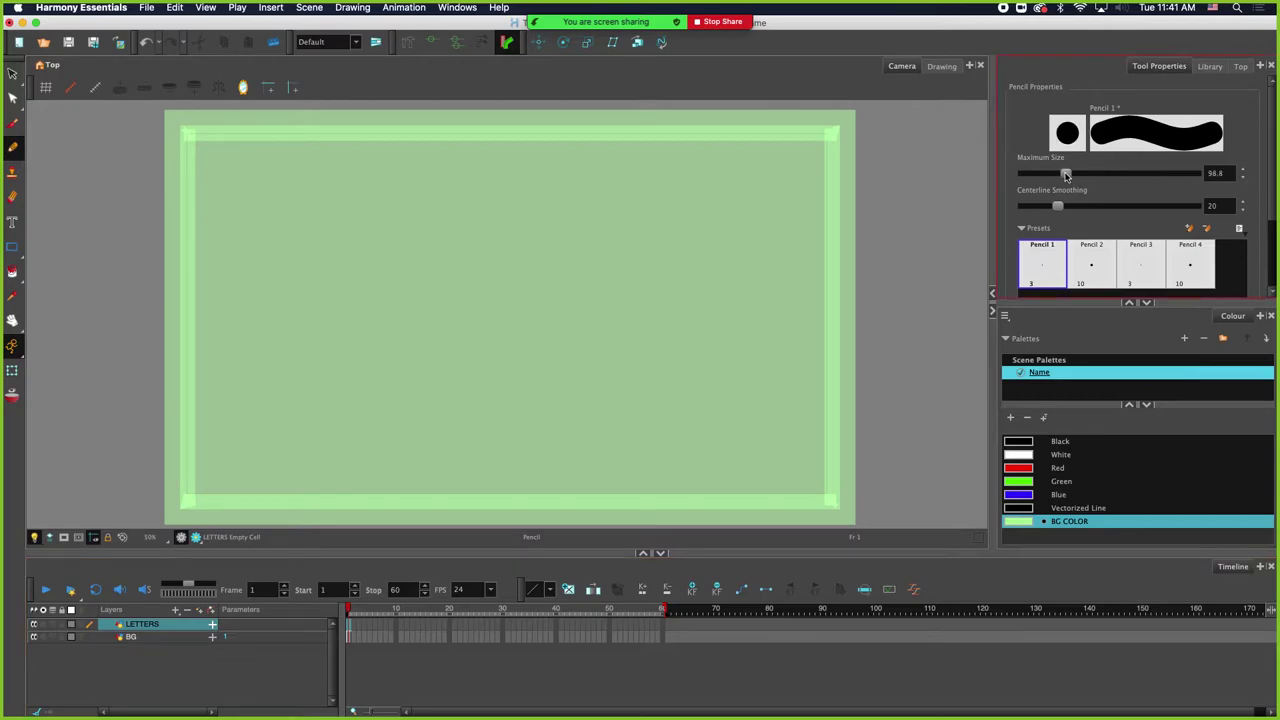
left_click(1010, 418)
double_click(1068, 533)
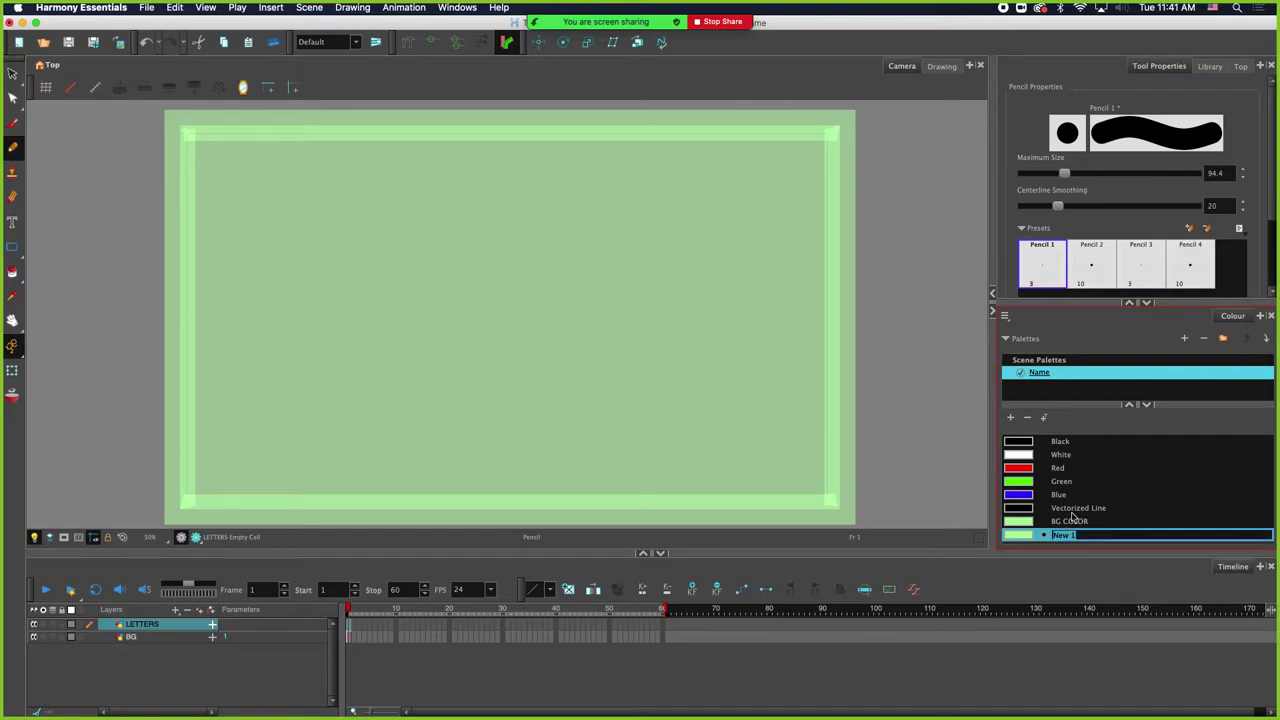
type("LETTERS")
key("Return")
- Set the LETTERS colour to a solid orange-red with hue 14, saturation 96 and value 100
left_click(1021, 539)
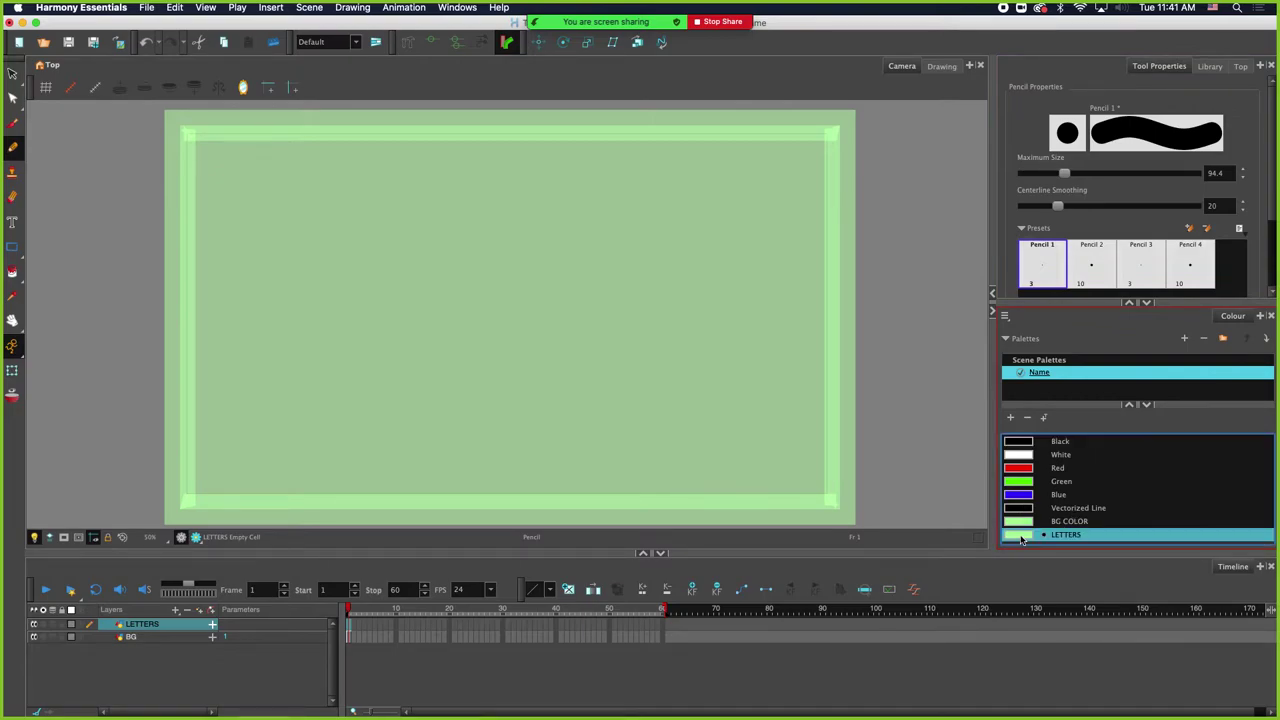
double_click(1021, 539)
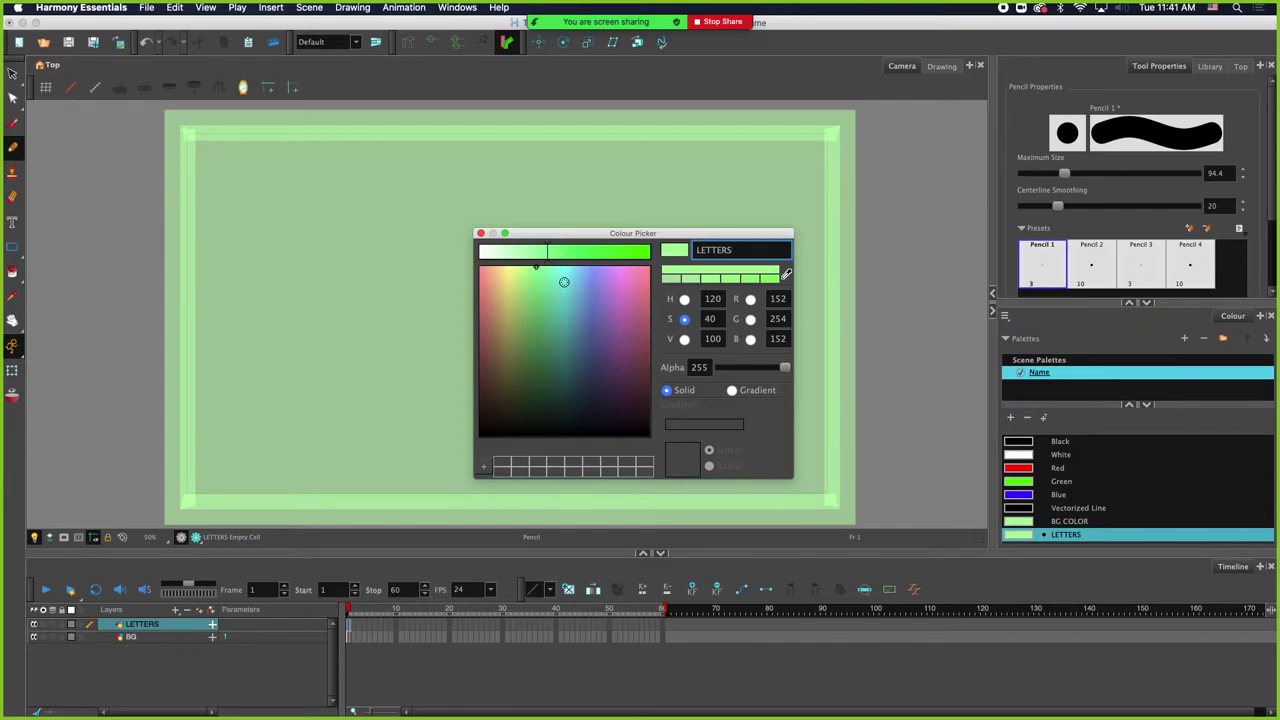
left_click_drag(564, 282, 486, 225)
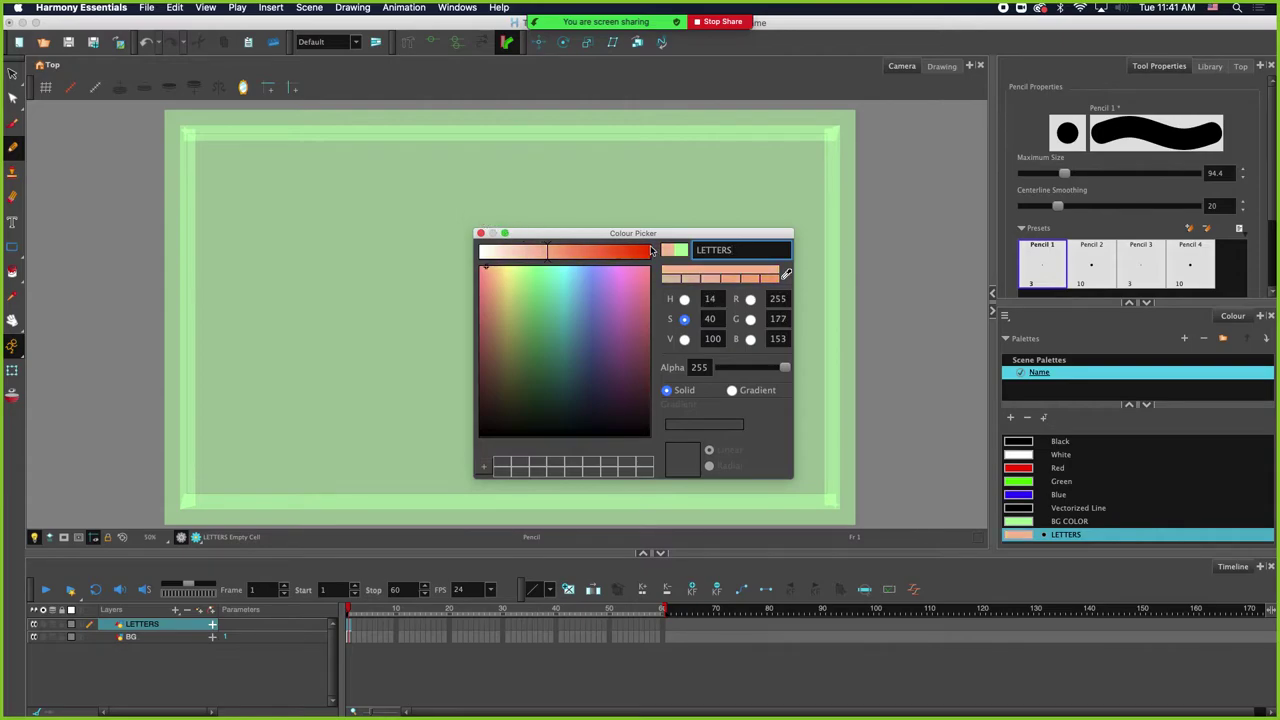
left_click(642, 252)
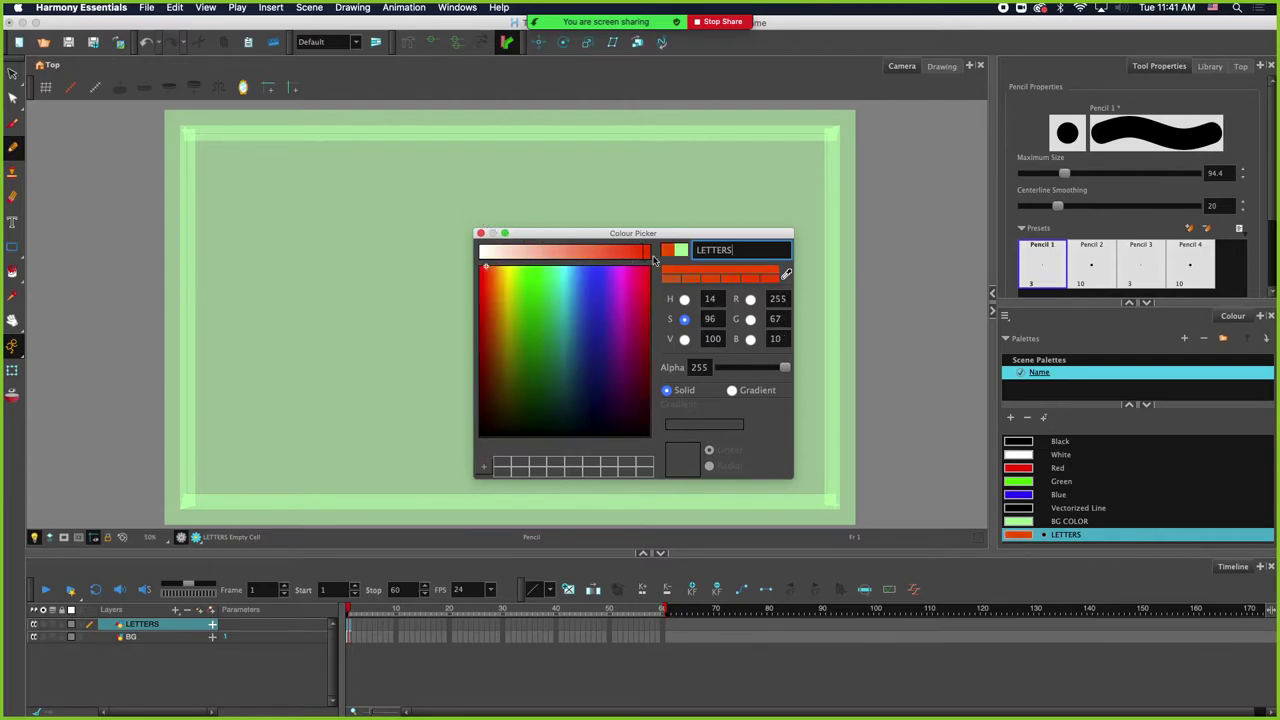
left_click(480, 234)
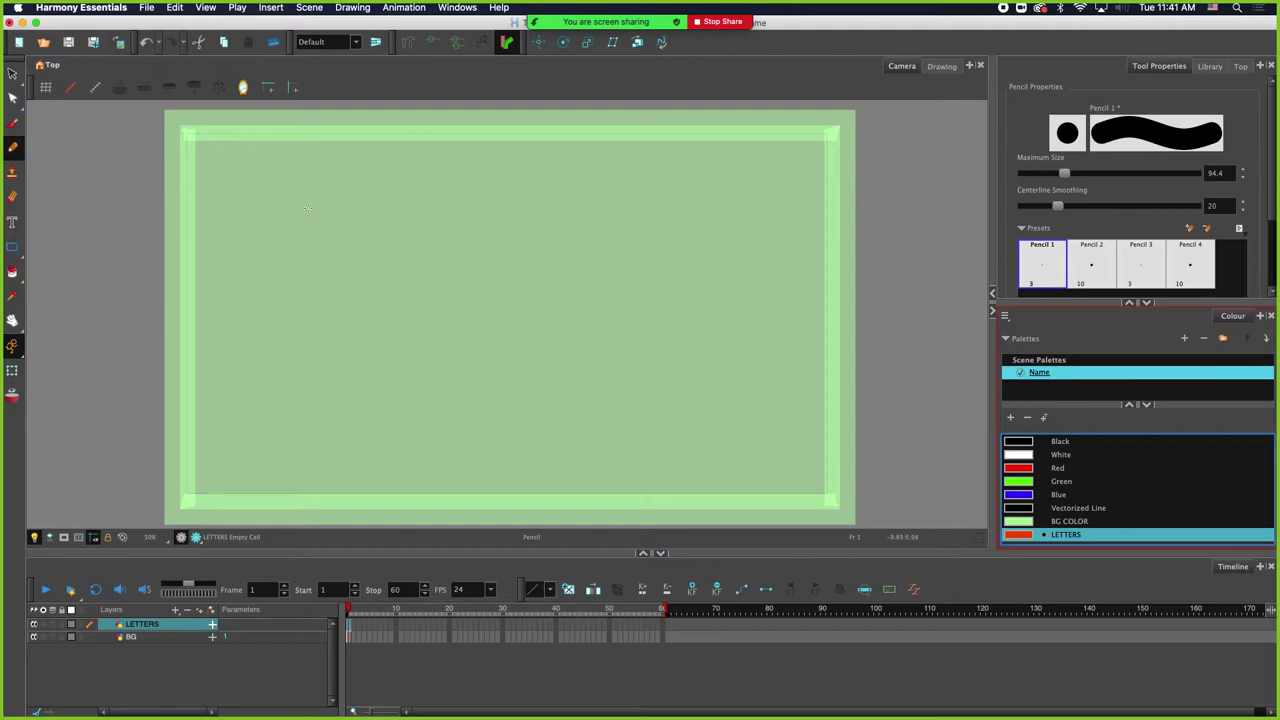
mouse_move(309, 206)
left_mouse_down()
mouse_move(262, 176)
mouse_move(231, 197)
mouse_move(225, 258)
mouse_move(263, 358)
mouse_move(300, 342)
left_mouse_up()
key("super+z")
mouse_move(321, 195)
left_mouse_down()
mouse_move(245, 173)
mouse_move(222, 215)
mouse_move(230, 299)
mouse_move(259, 326)
mouse_move(332, 275)
left_mouse_up()
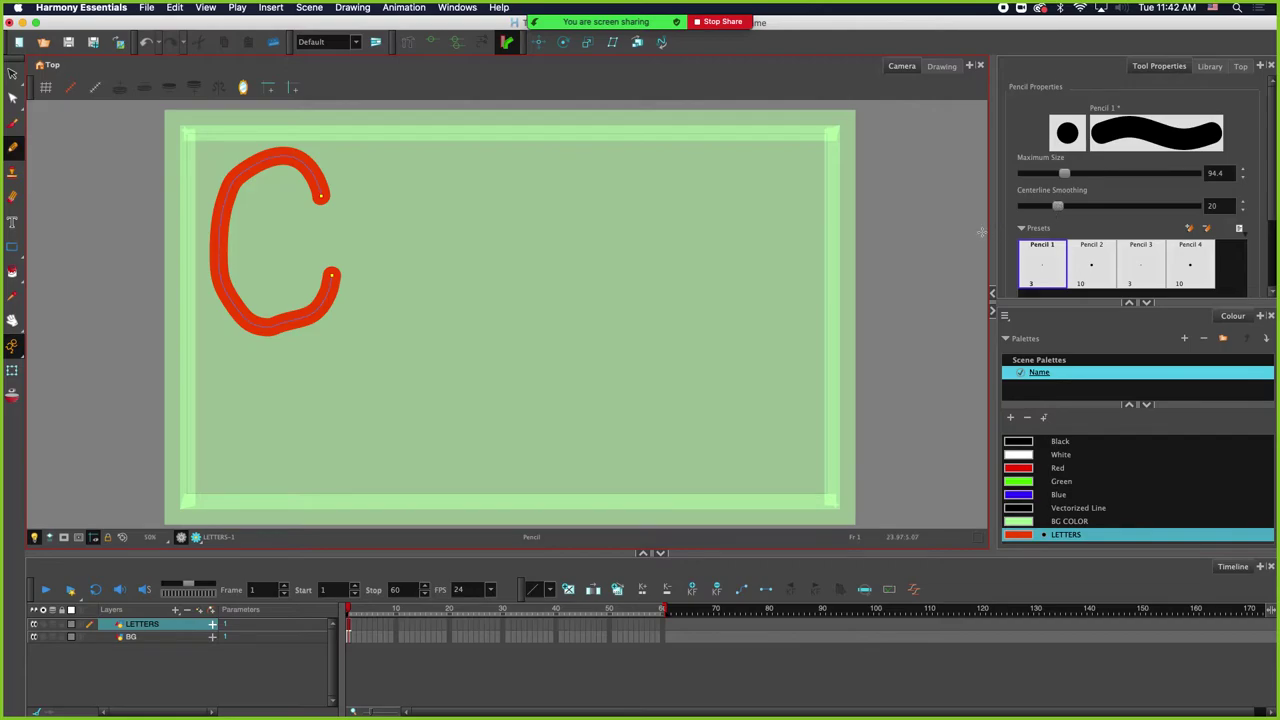
key("ctrl+z")
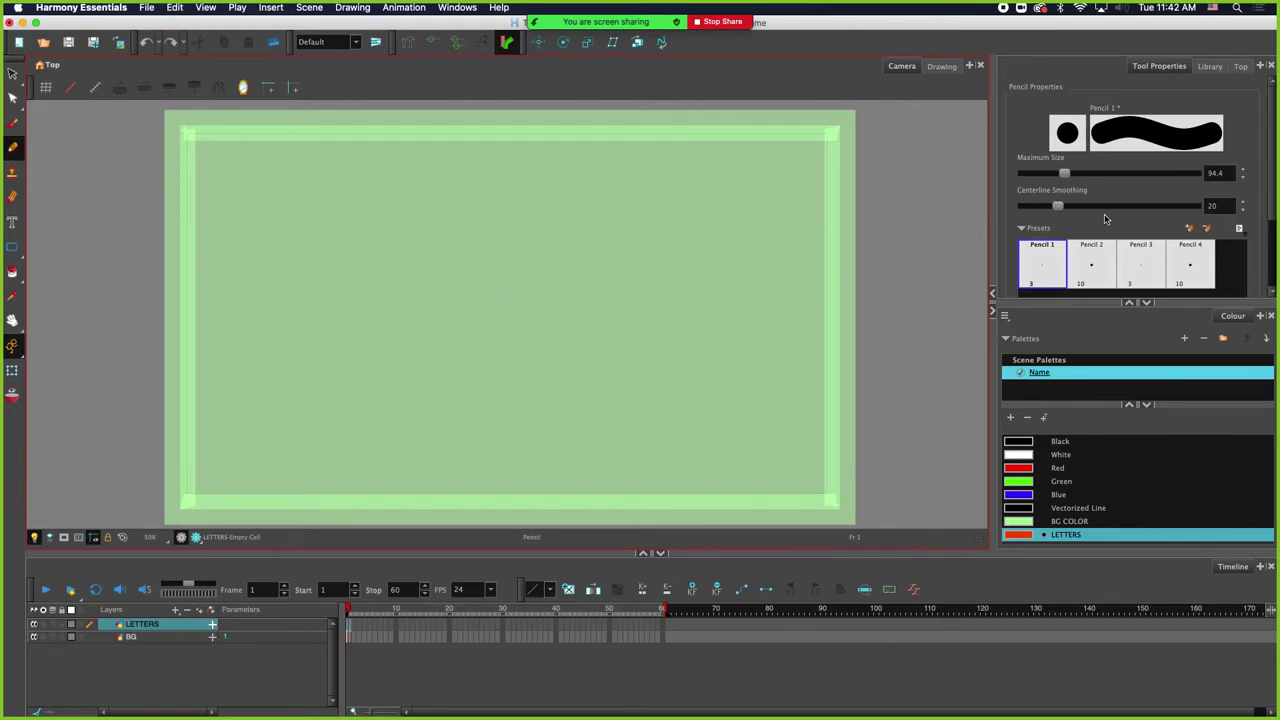
- Set the pencil's centerline smoothing to 65.3 and draw a large letter C in the upper-left area of the camera frame
left_click(1136, 207)
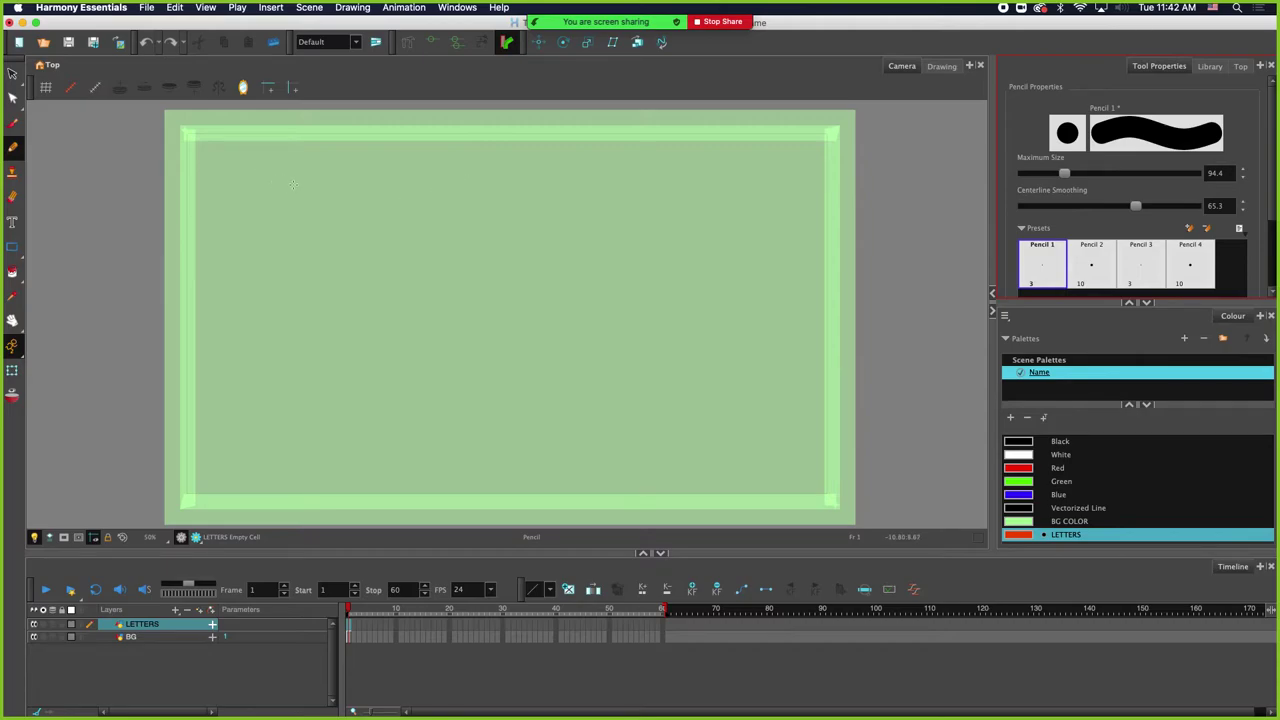
mouse_move(299, 188)
left_mouse_down()
mouse_move(251, 148)
mouse_move(221, 166)
mouse_move(209, 244)
mouse_move(245, 298)
mouse_move(268, 296)
mouse_move(288, 256)
left_mouse_up()
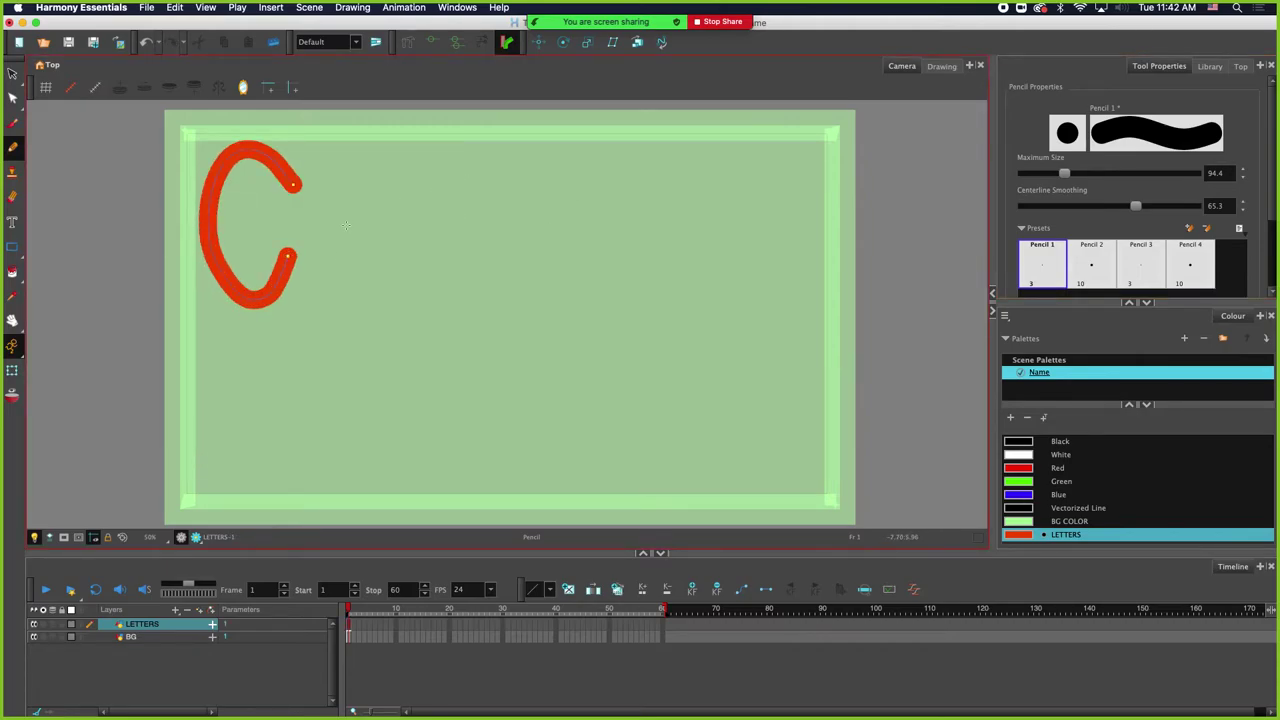
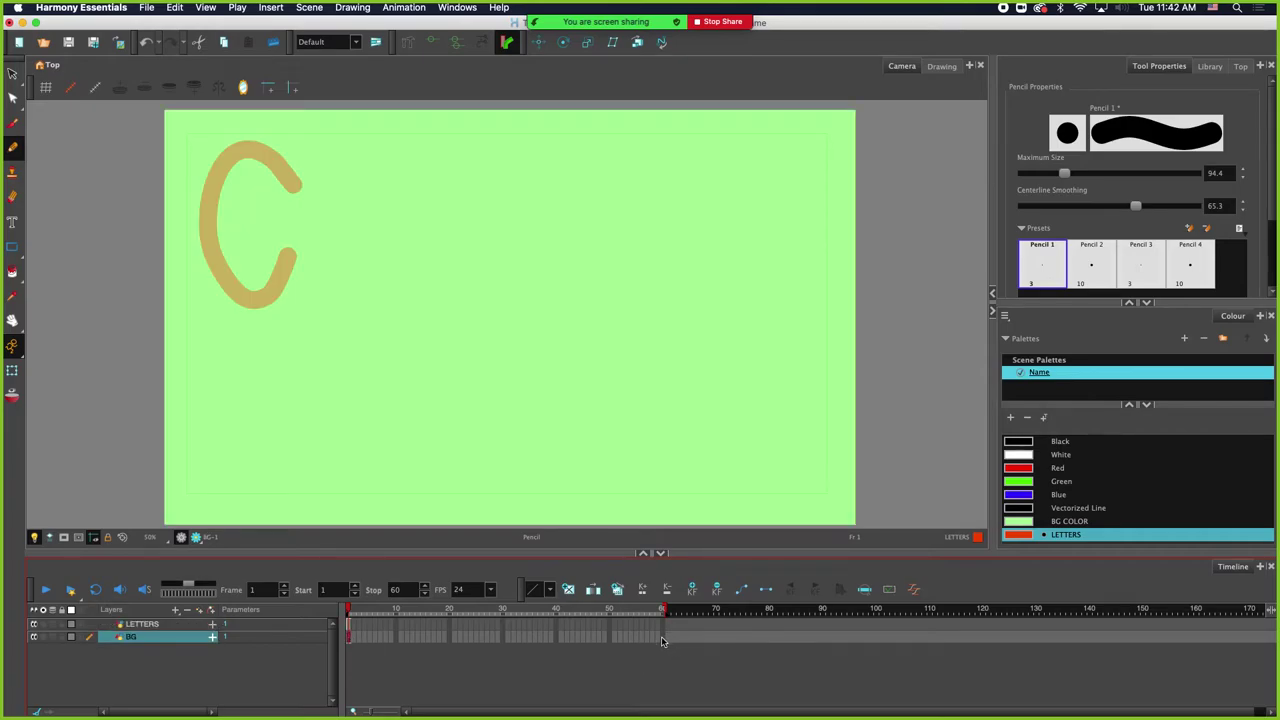
- Extend the exposure of the BG drawing through frame 60 and return to frame 1
left_click(661, 640)
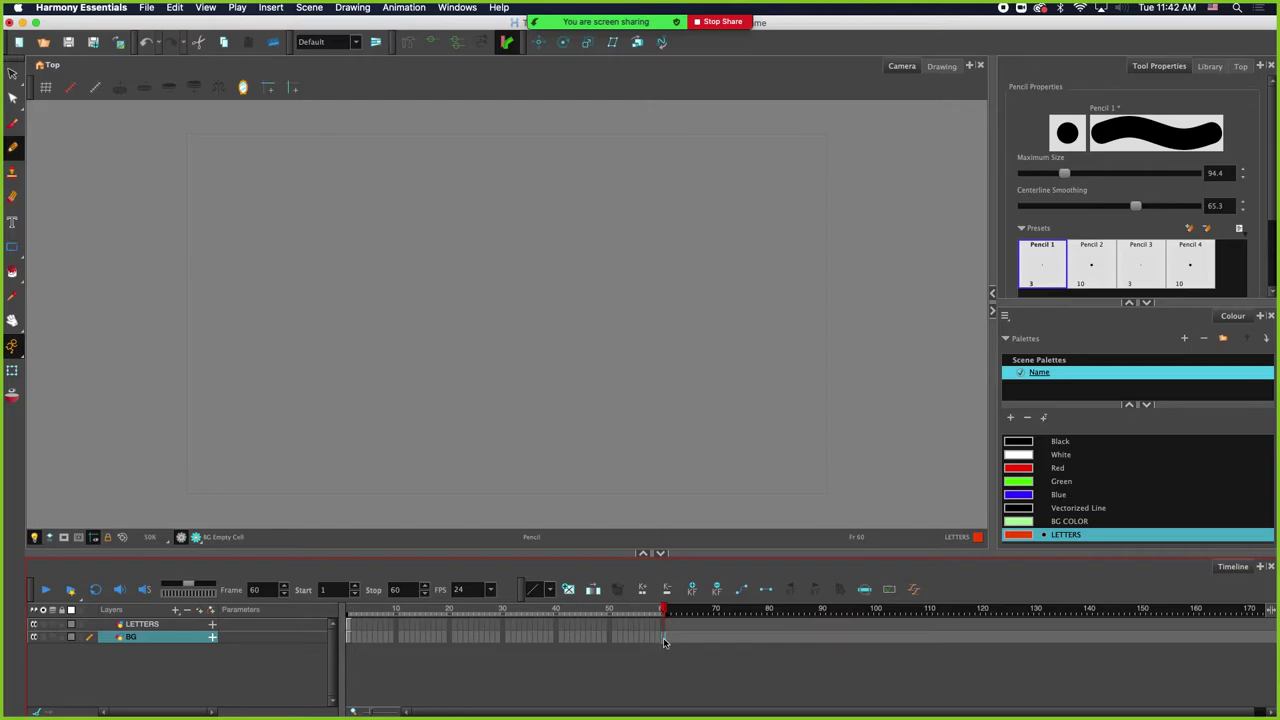
right_click(663, 641)
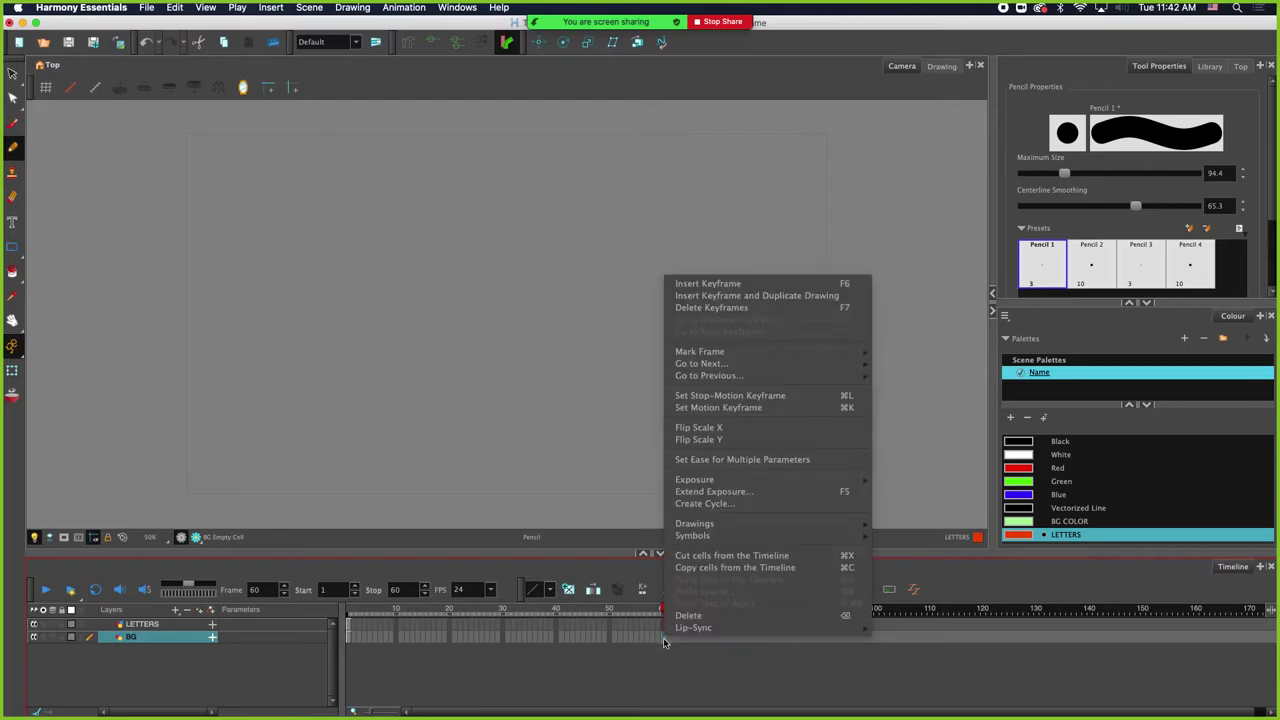
left_click(725, 493)
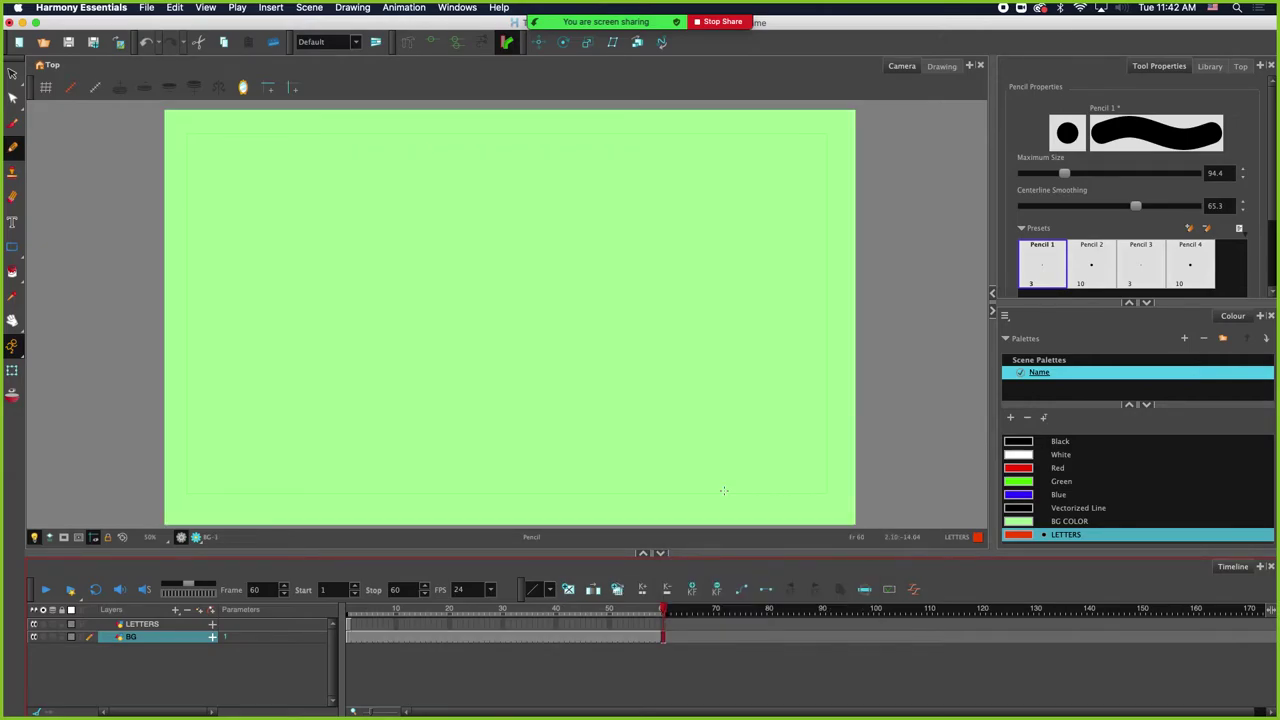
left_click_drag(355, 636, 390, 636)
left_click(391, 636)
left_click(349, 640)
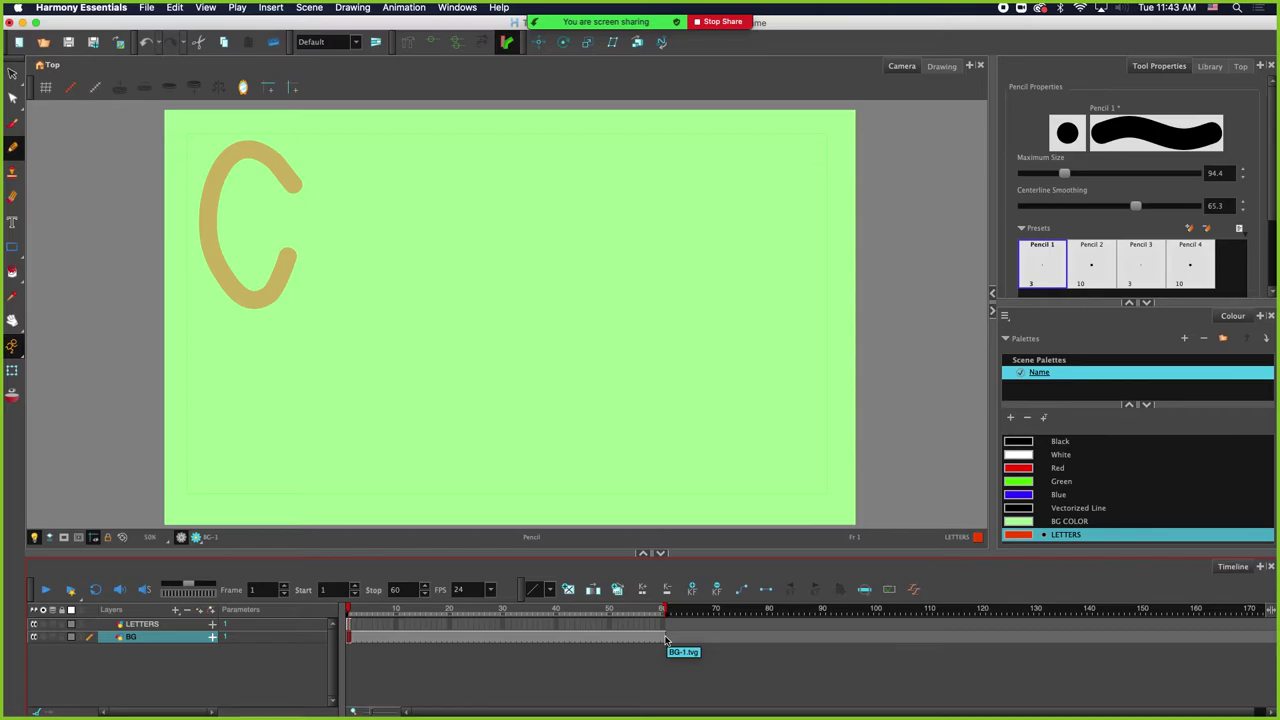
- Try extending the C drawing's exposure on the LETTERS layer to frame 12, undoing each attempt
left_click(351, 625)
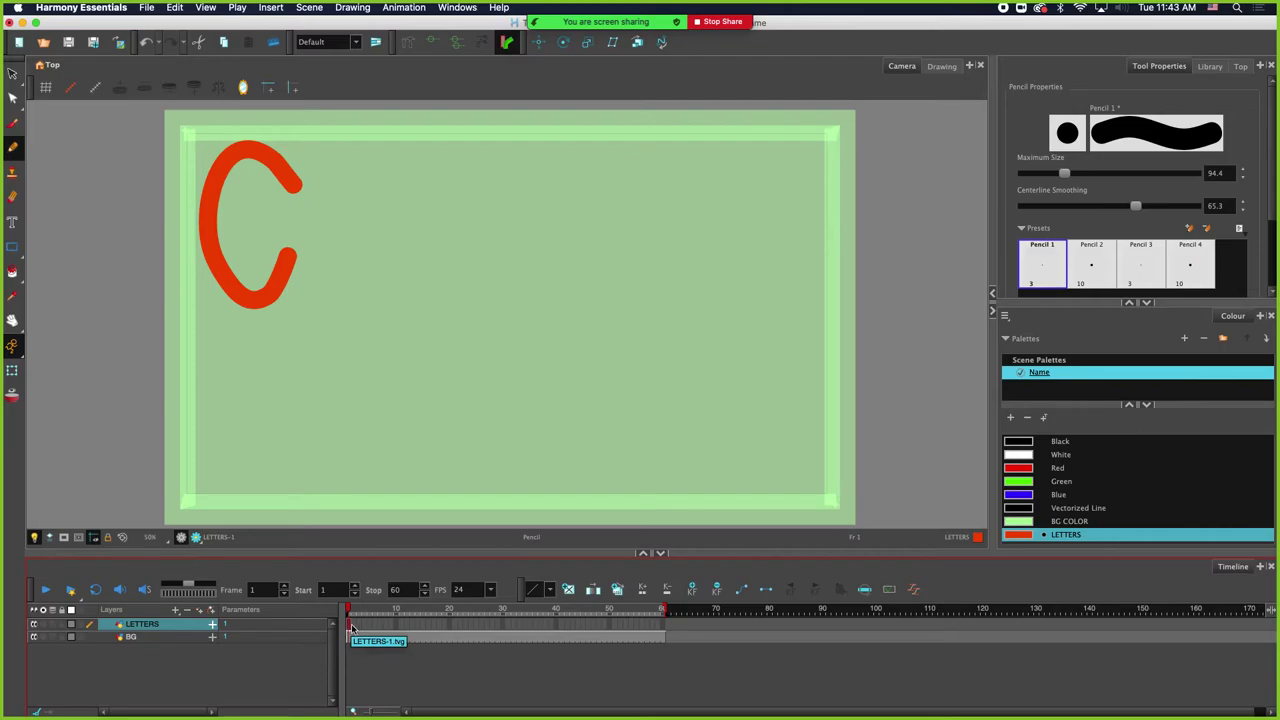
left_click(406, 628)
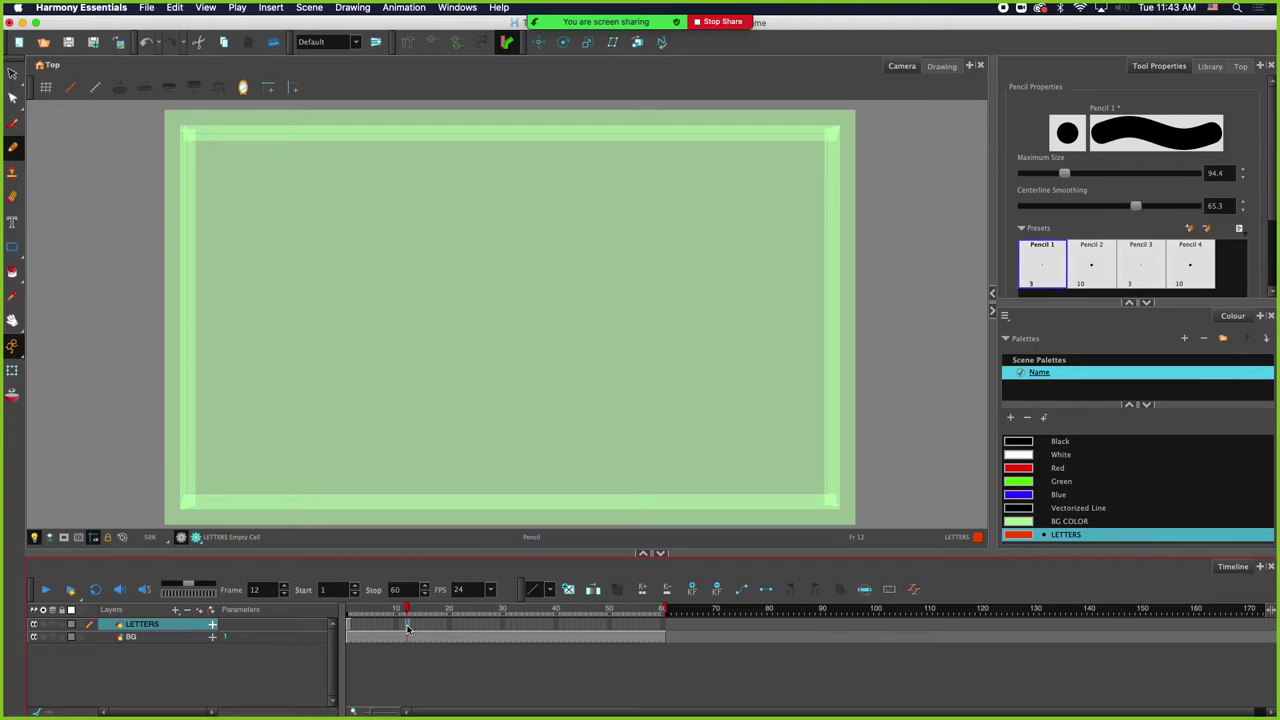
right_click(406, 628)
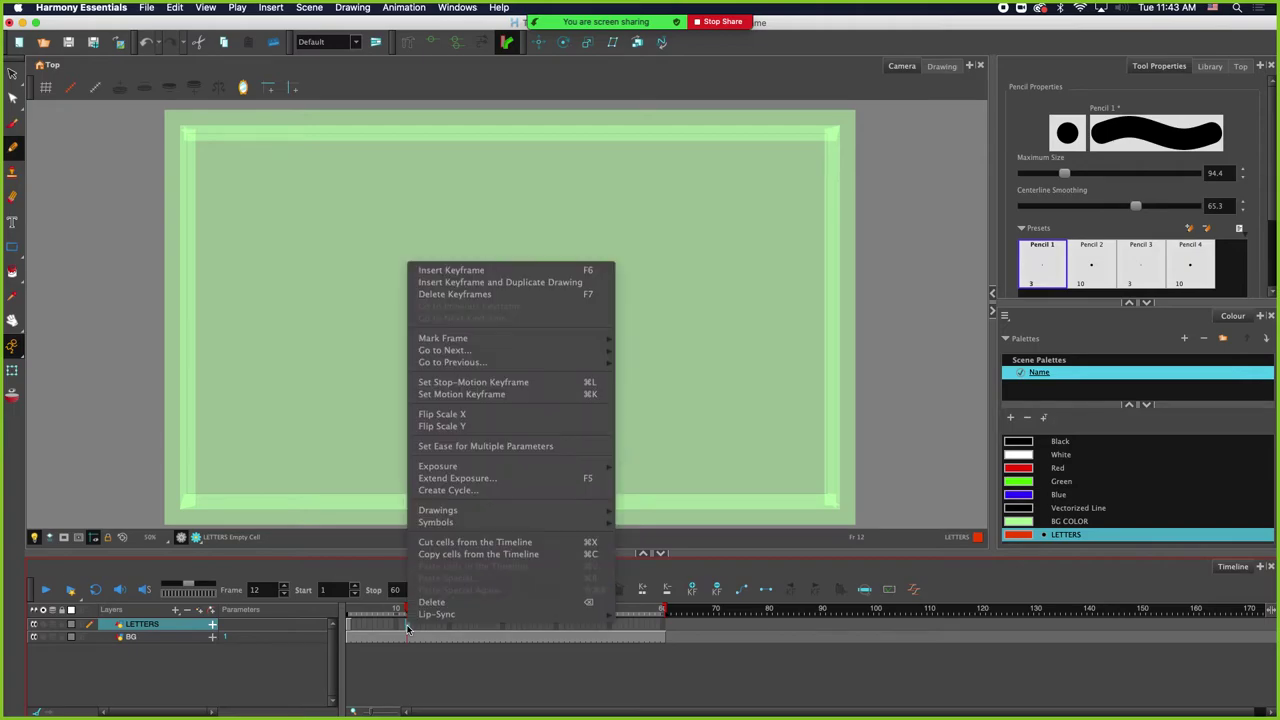
left_click(460, 479)
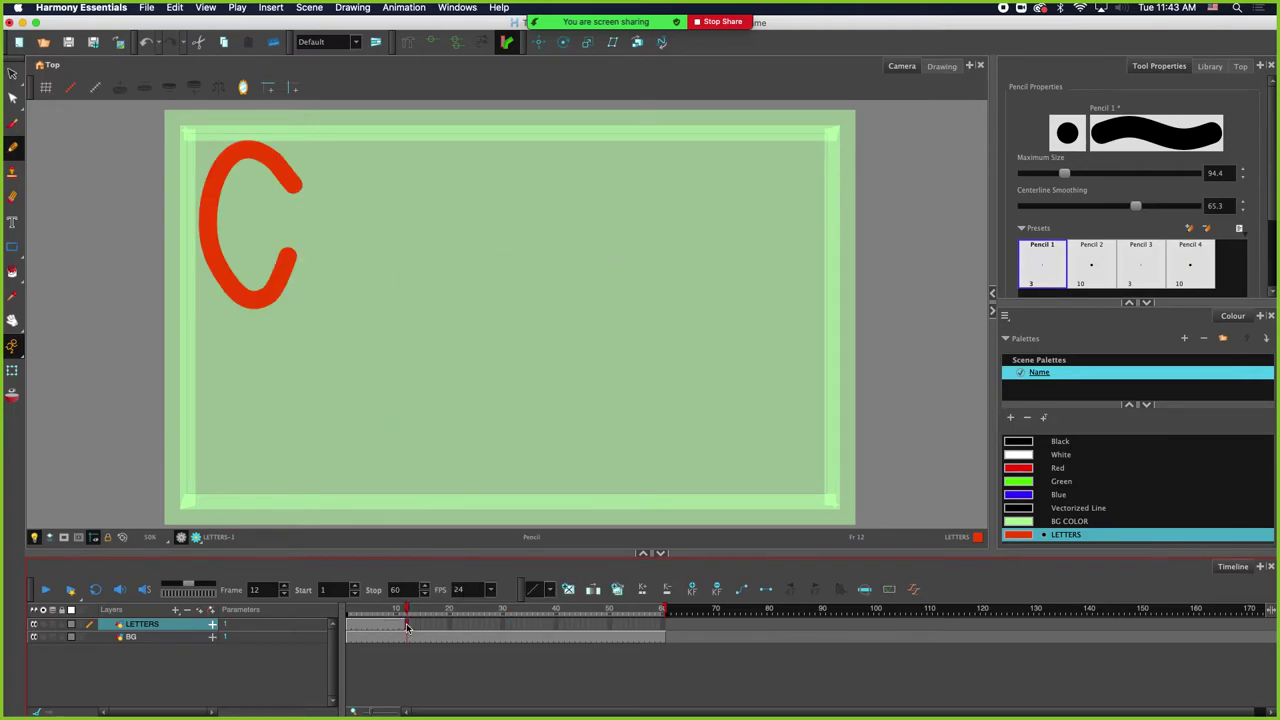
left_click(145, 42)
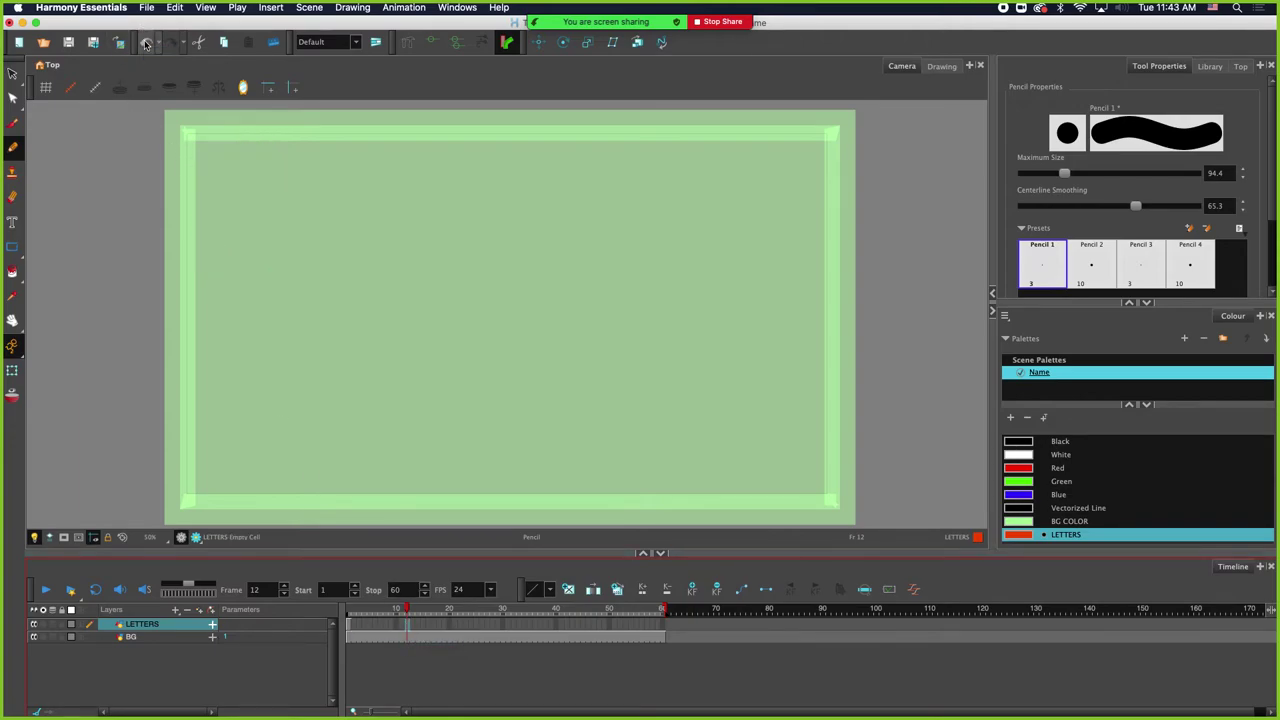
left_click(348, 626)
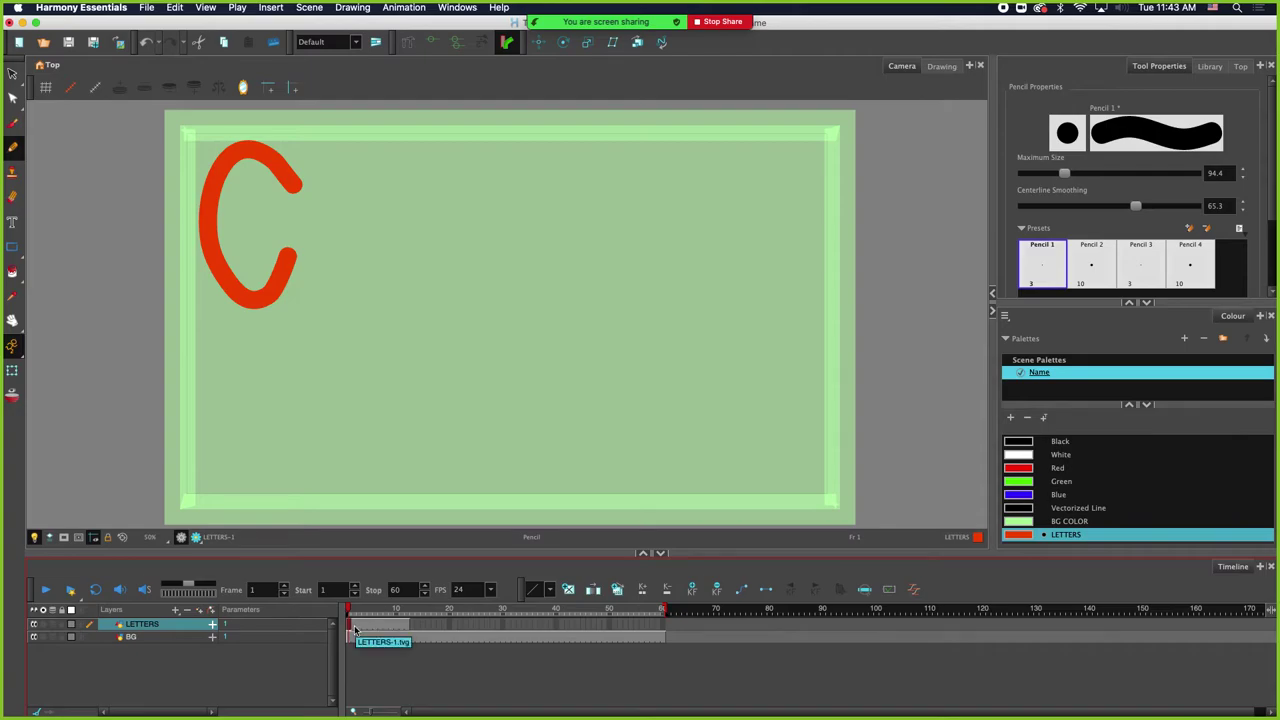
left_click(148, 41)
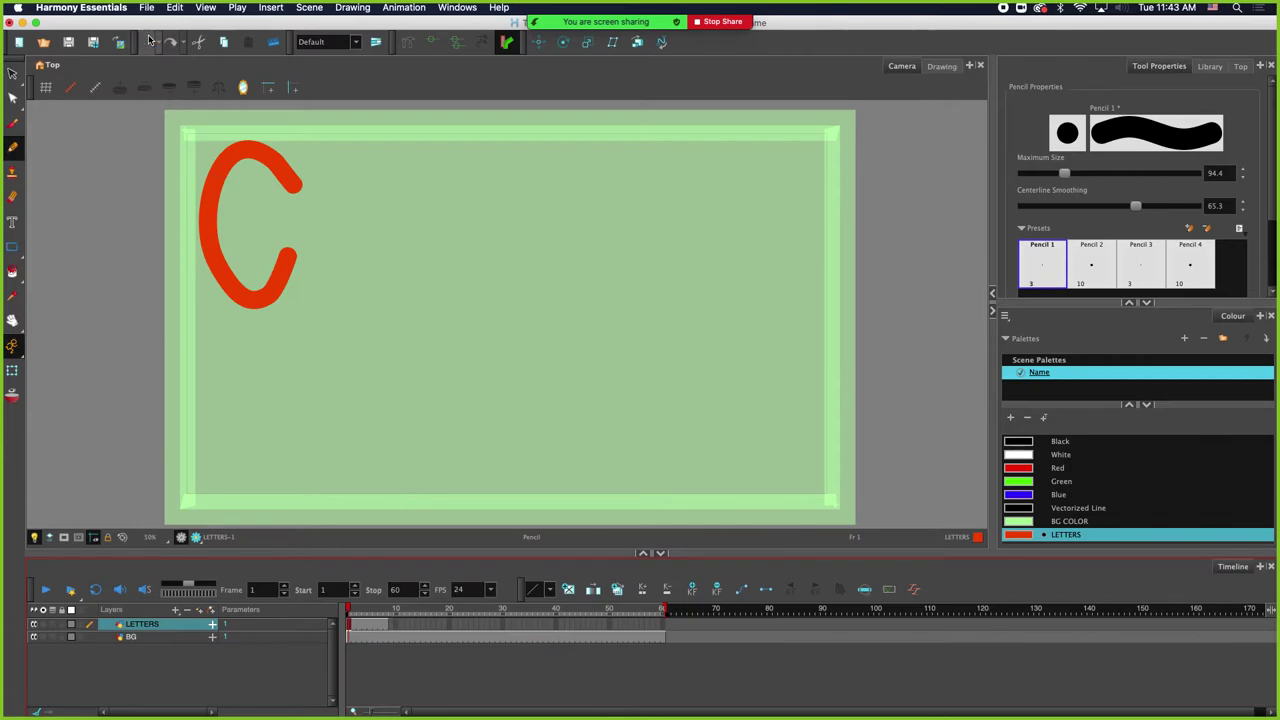
left_click(148, 41)
- Set the exposure of the C drawing on the LETTERS layer to 12 frames
right_click(352, 624)
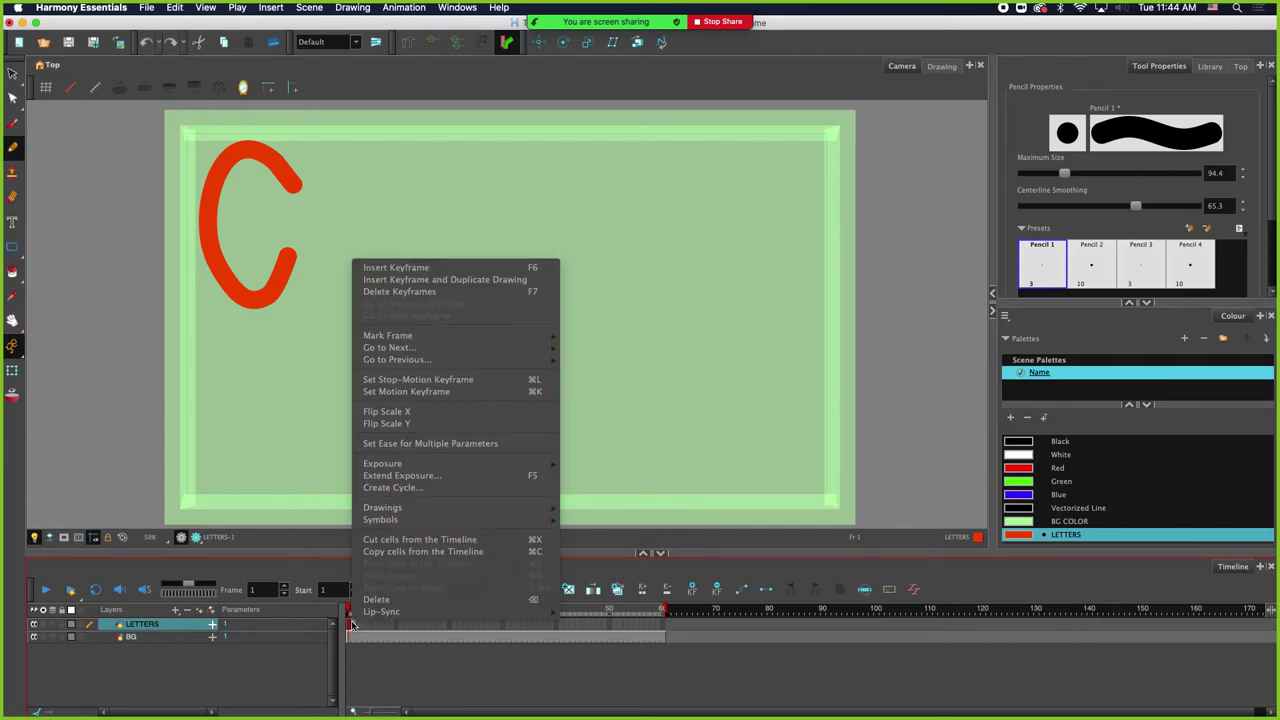
mouse_move(522, 465)
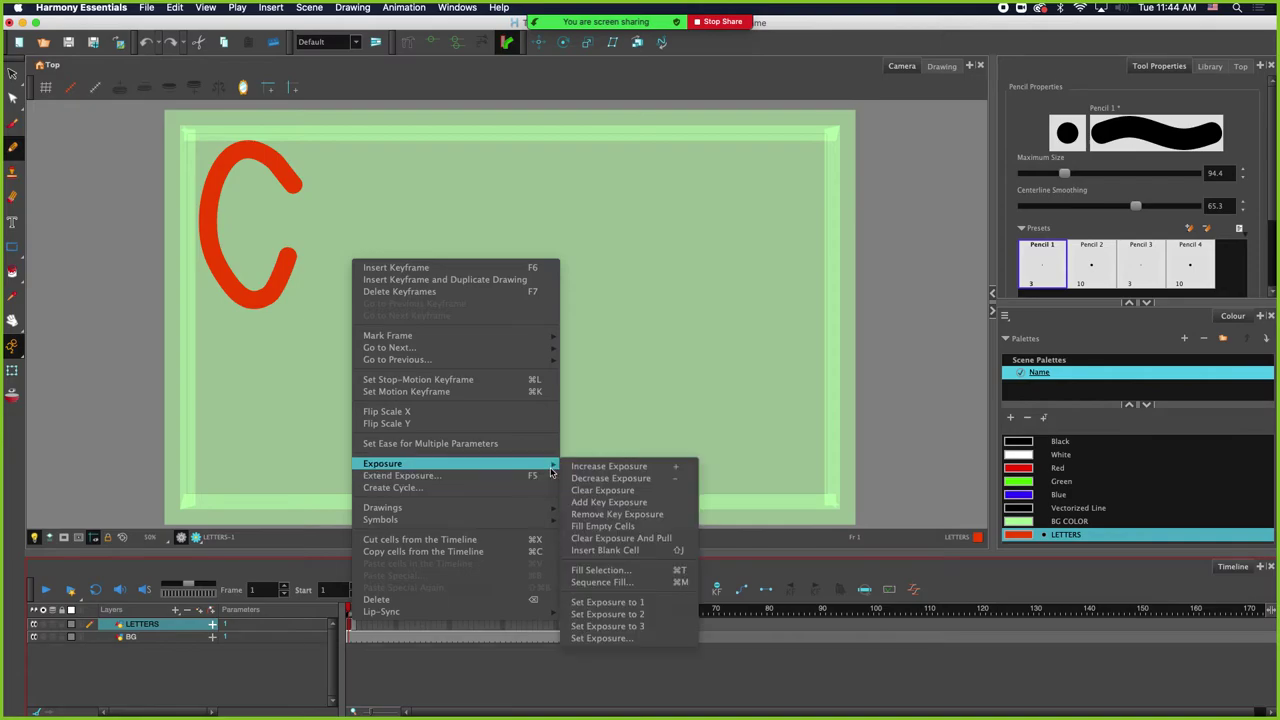
left_click(677, 638)
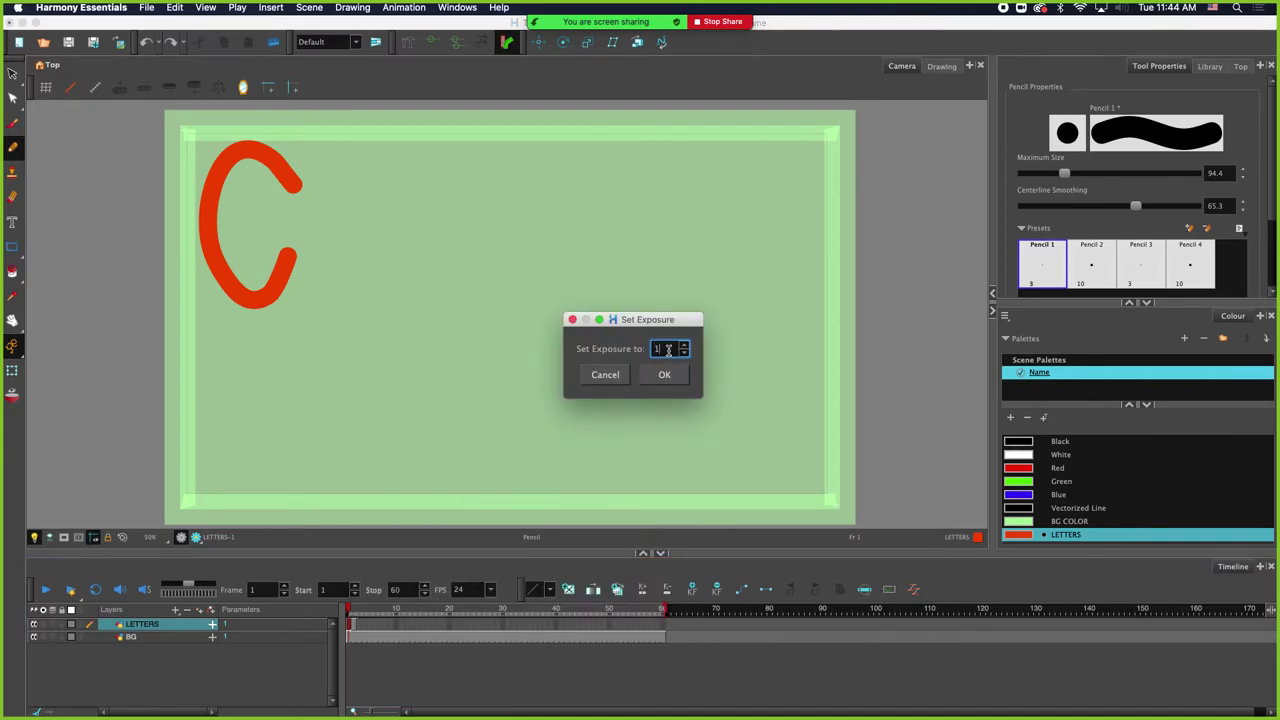
type("2")
key("Return")
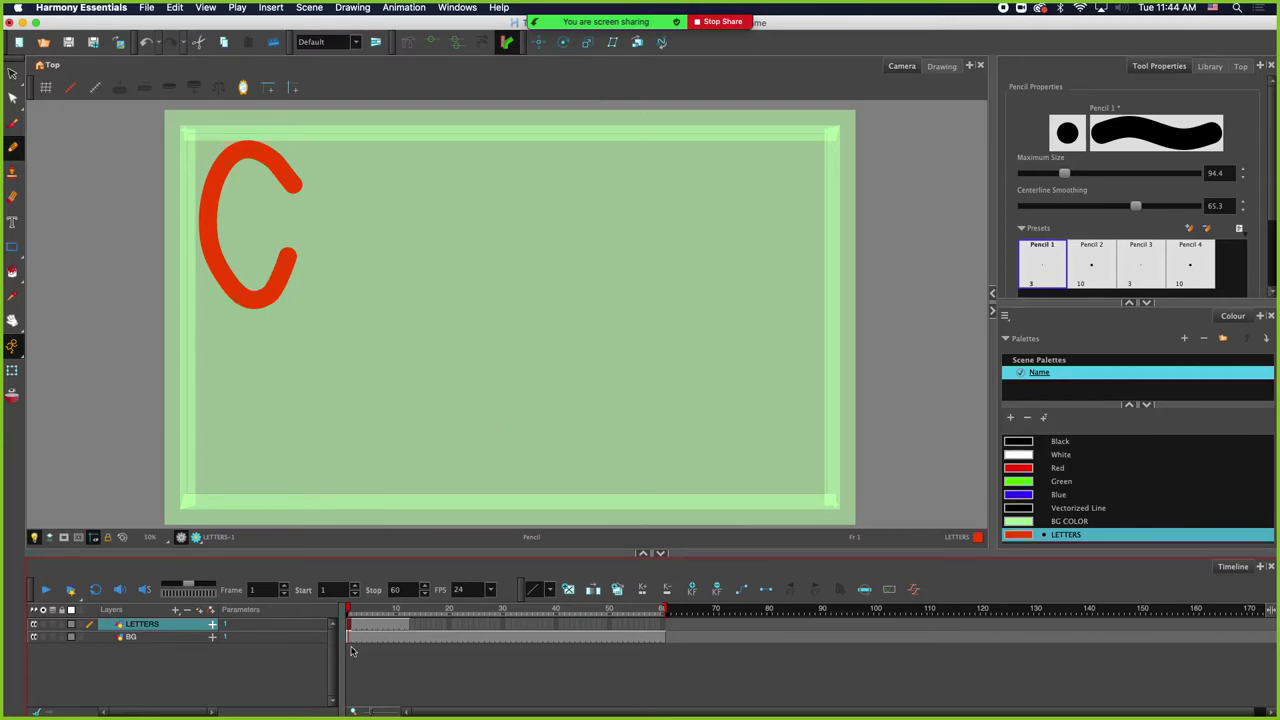
- Check the onion skin notes in the browser document, and turn on onion skinning in Harmony at frame 13 of the LETTERS layer
left_click(411, 612)
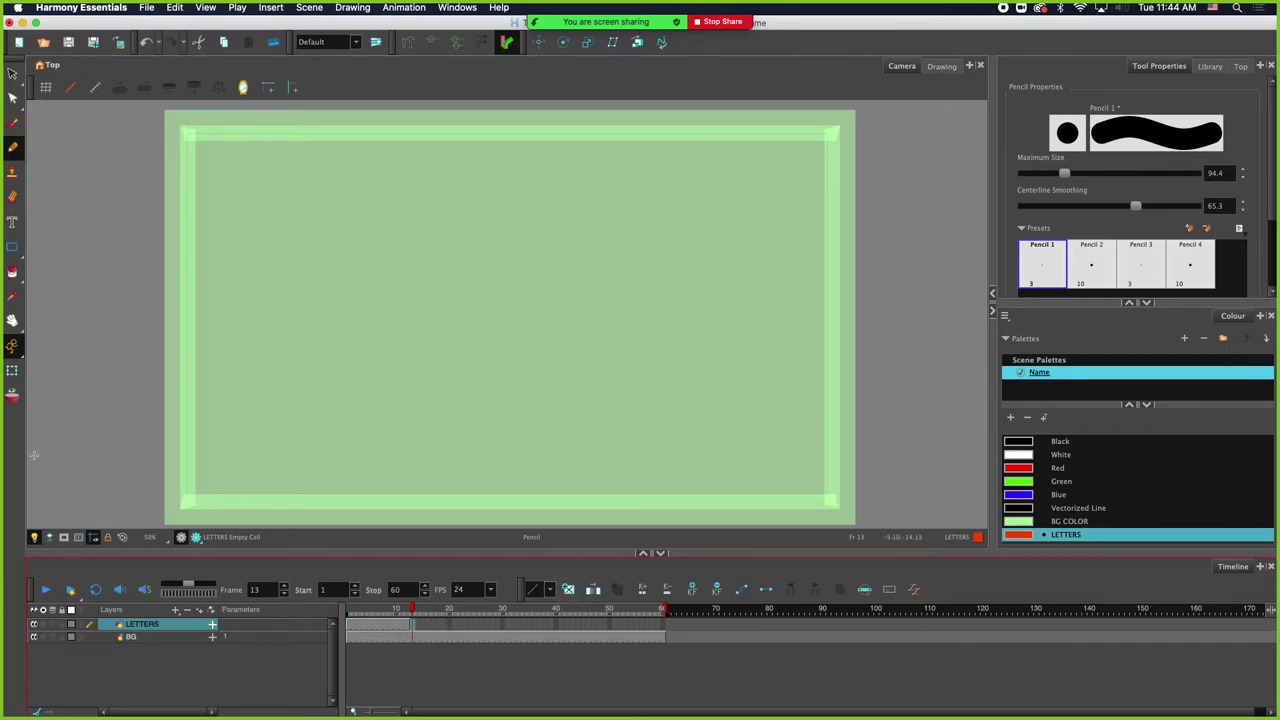
key("super+Tab")
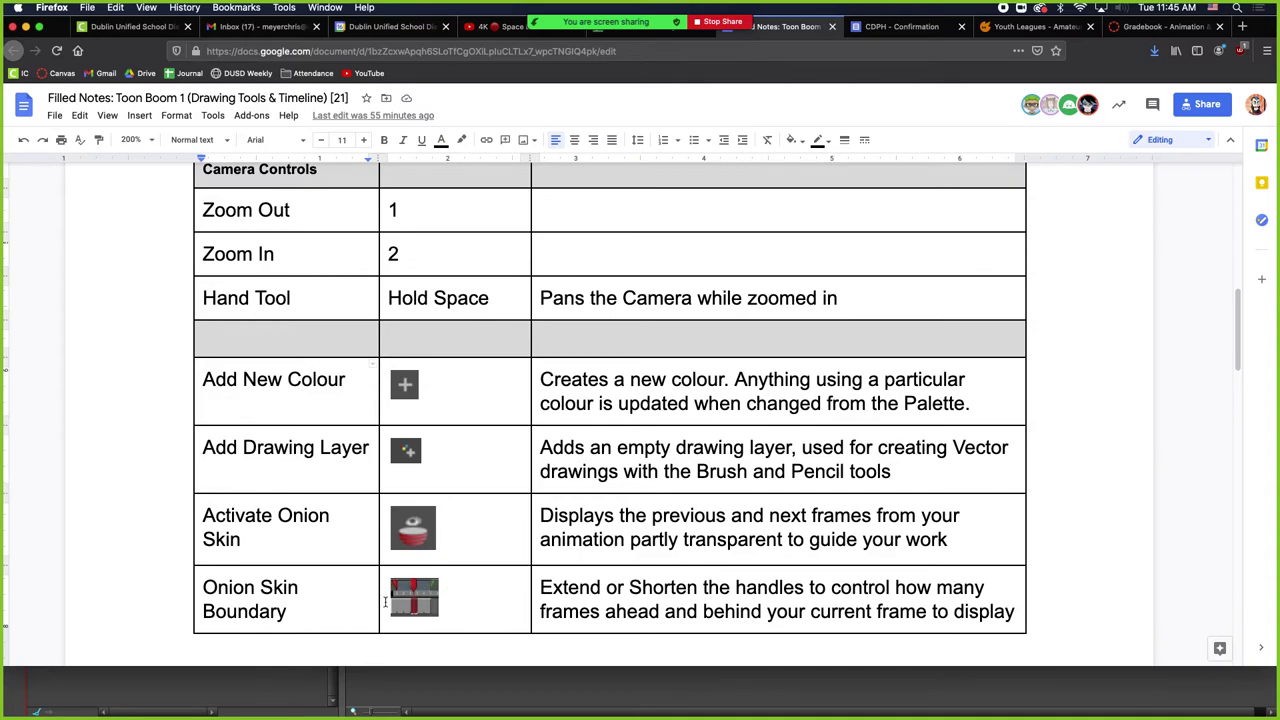
left_click(236, 697)
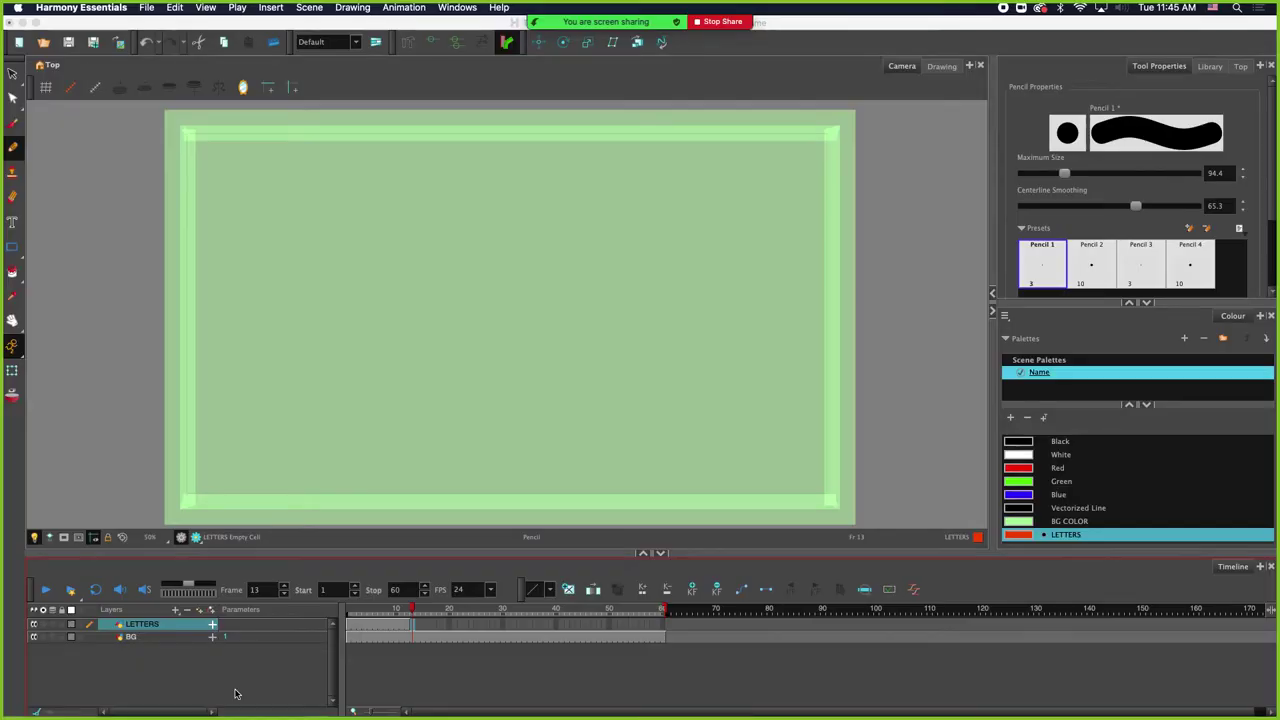
left_click(16, 399)
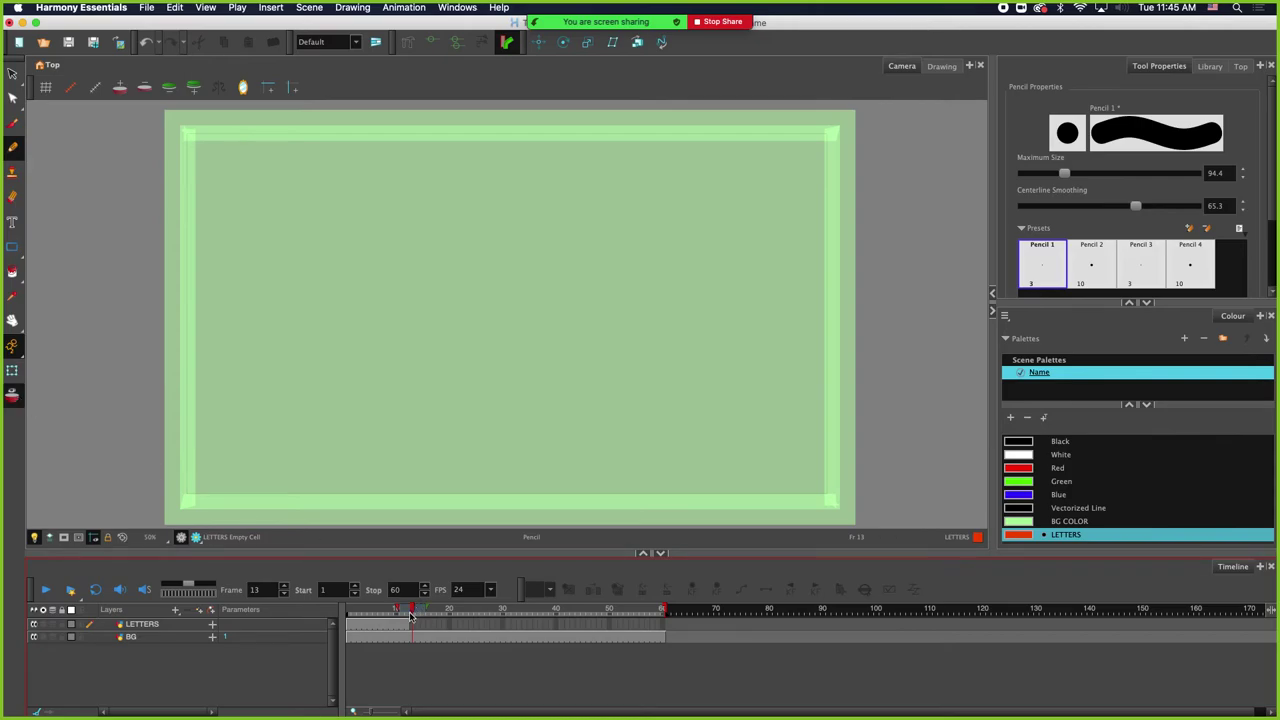
mouse_move(410, 614)
left_mouse_down()
mouse_move(398, 610)
mouse_move(411, 608)
left_mouse_up()
left_click(413, 624)
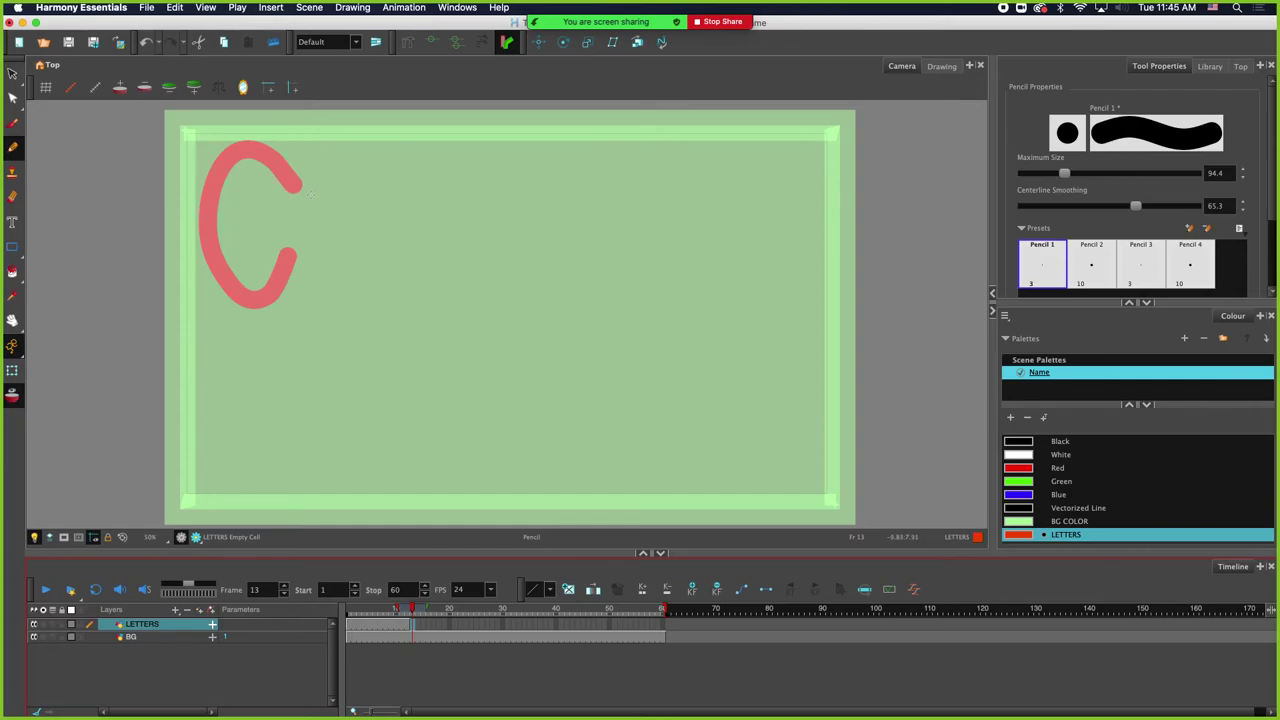
- Trace the C at frame 13 with the pencil and add a letter H beside it
mouse_move(293, 184)
left_mouse_down()
mouse_move(252, 153)
mouse_move(228, 168)
mouse_move(213, 225)
mouse_move(233, 283)
mouse_move(278, 308)
mouse_move(305, 268)
mouse_move(295, 250)
left_mouse_up()
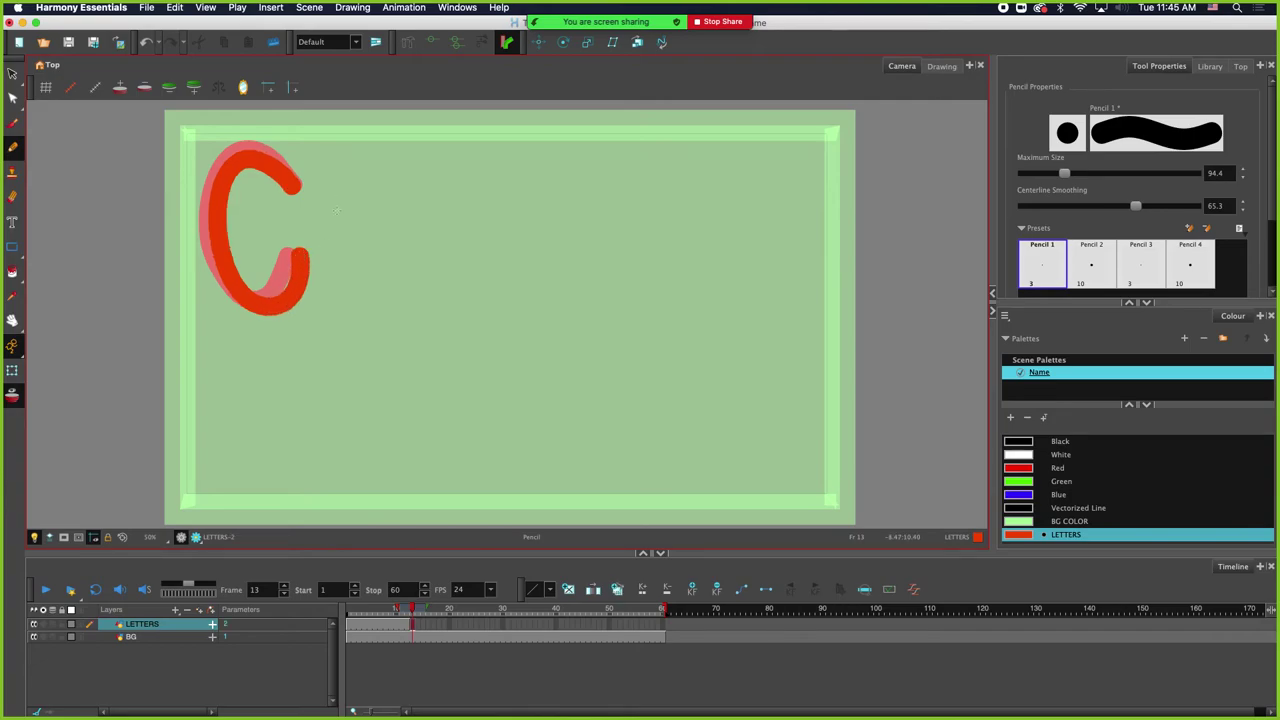
left_click_drag(336, 153, 336, 312)
left_click_drag(326, 237, 410, 216)
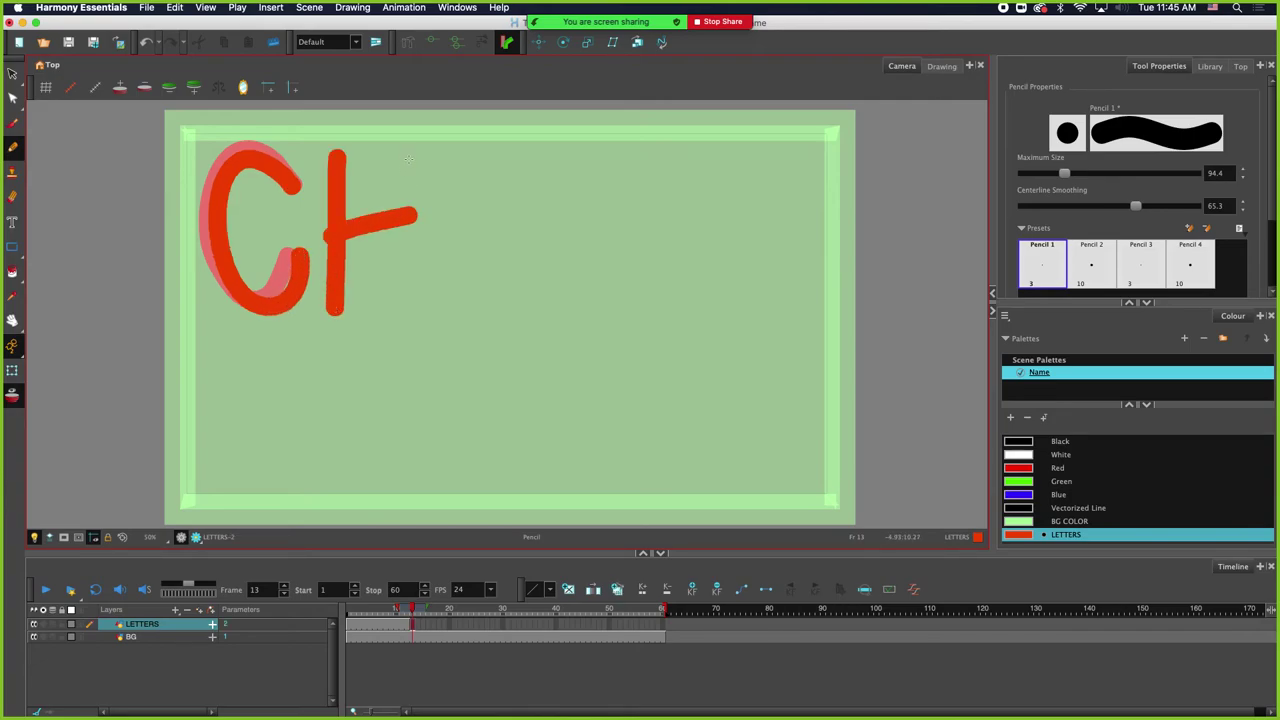
left_click_drag(409, 153, 413, 324)
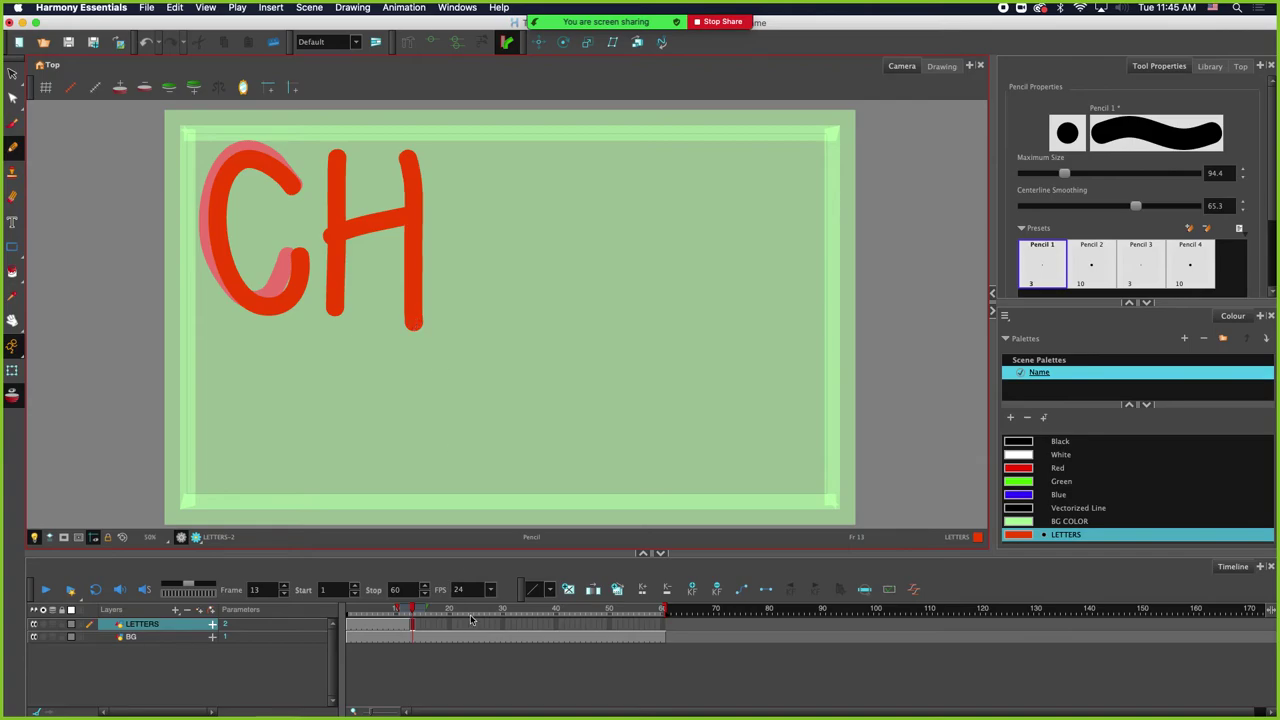
- Set the exposure of the C-H drawing at frame 13 to 12 frames
right_click(413, 627)
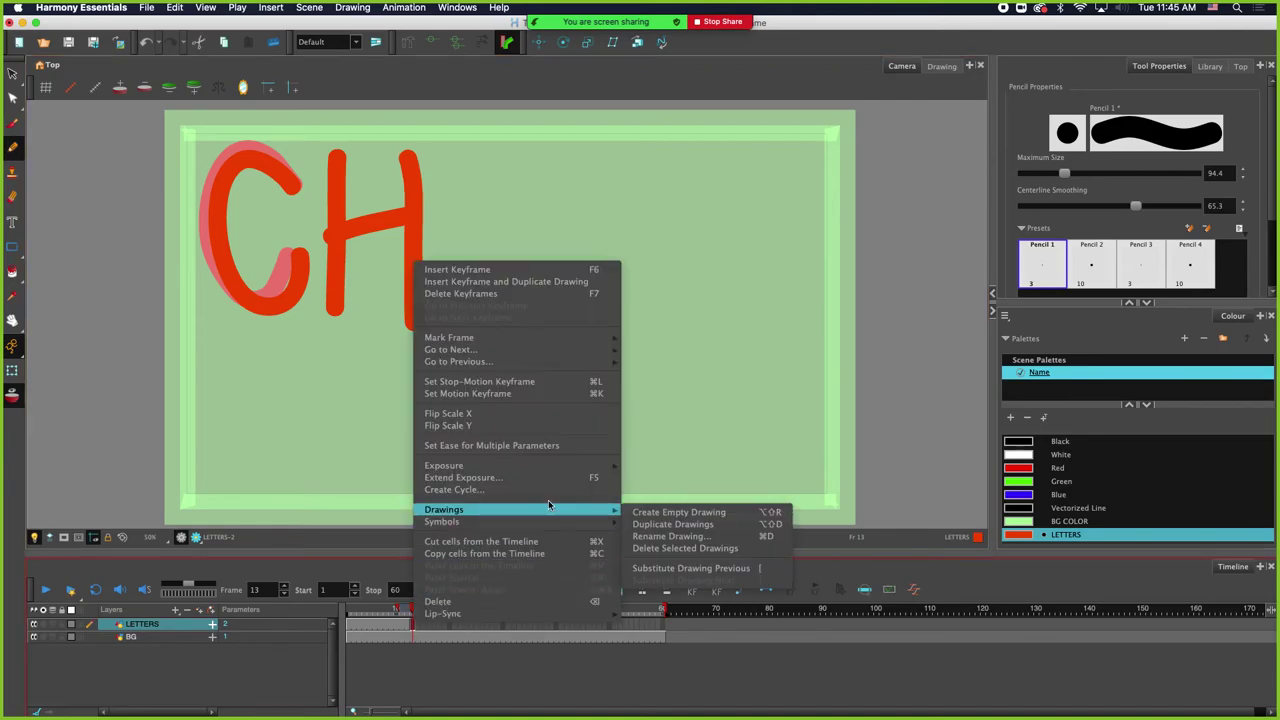
mouse_move(583, 466)
left_click(660, 640)
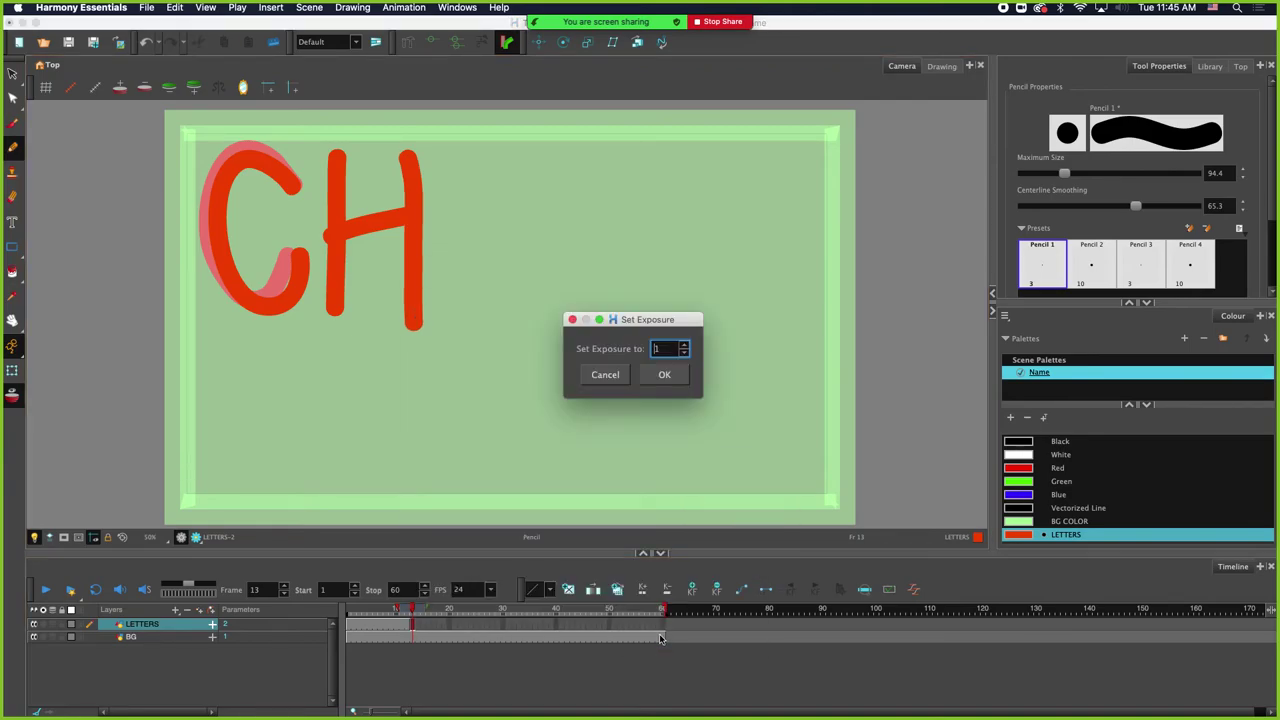
type("12")
key("Return")
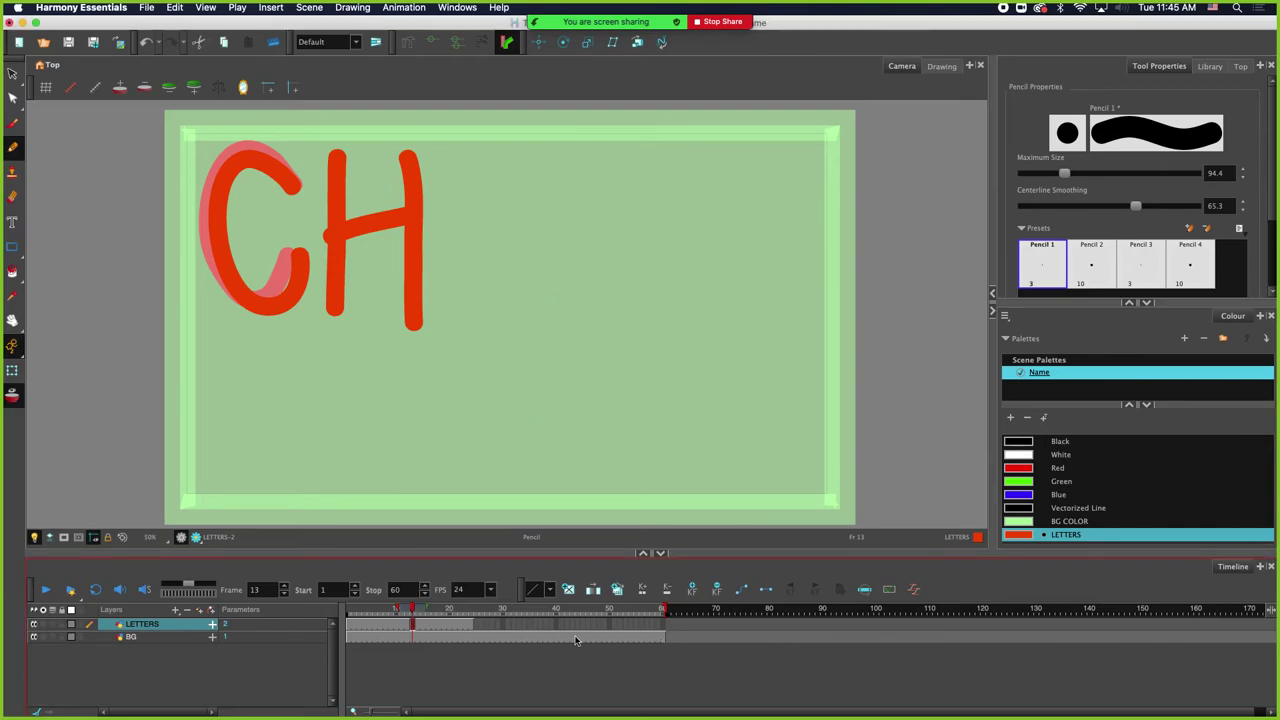
- Trace the C and H at frame 25 of the LETTERS layer and add a letter R beside them
left_click(477, 625)
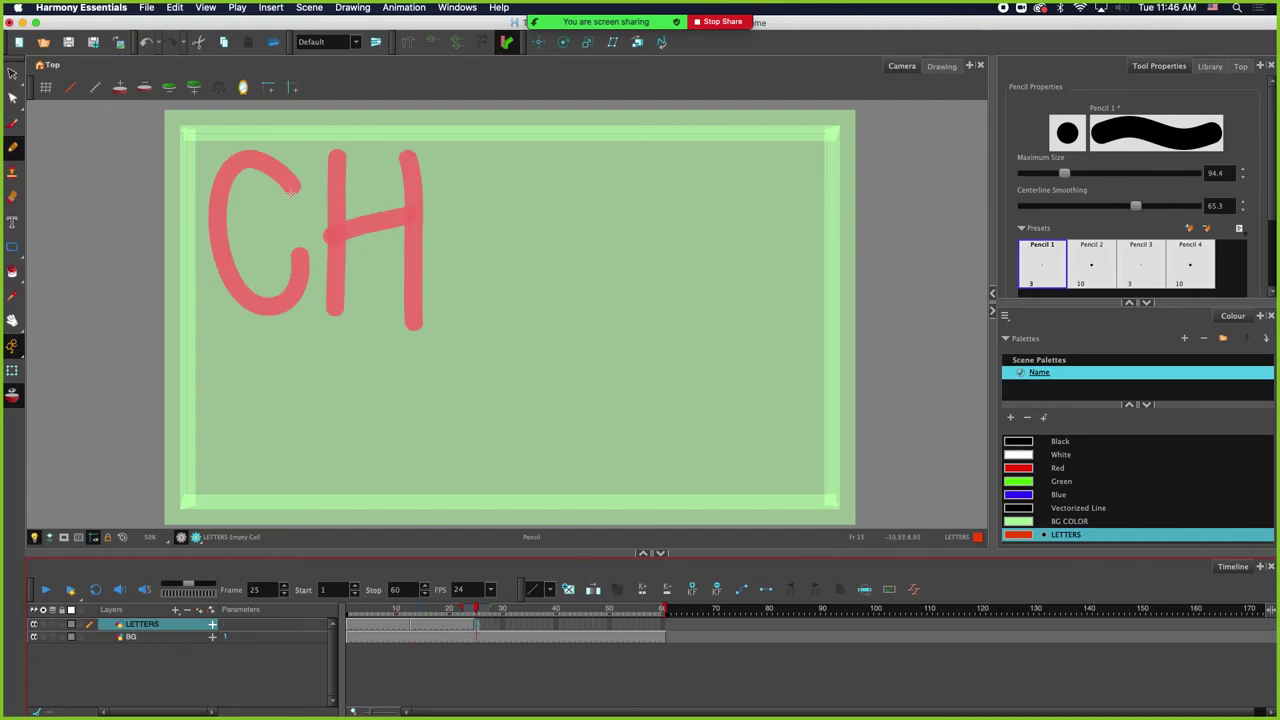
mouse_move(297, 195)
left_mouse_down()
mouse_move(278, 164)
mouse_move(253, 155)
mouse_move(236, 170)
mouse_move(214, 228)
mouse_move(222, 300)
mouse_move(262, 318)
mouse_move(298, 258)
left_mouse_up()
left_click_drag(338, 152, 338, 318)
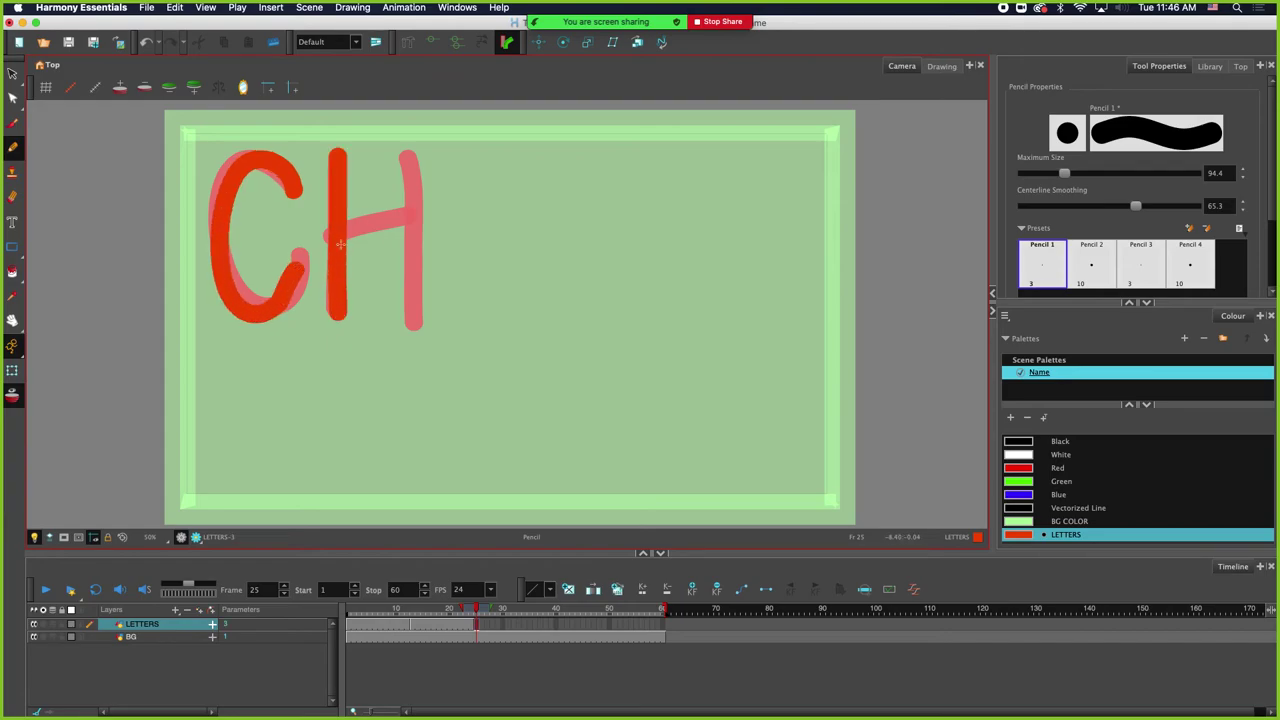
left_click_drag(340, 243, 420, 222)
left_click_drag(421, 150, 418, 311)
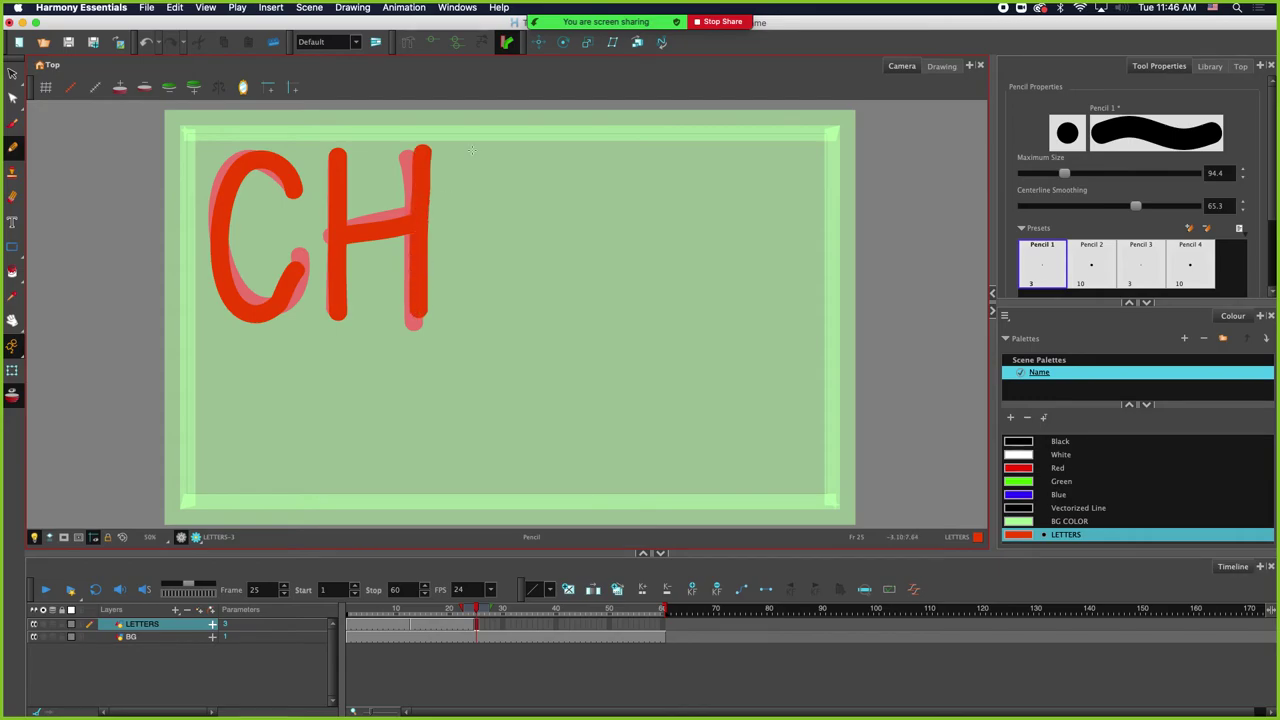
left_click_drag(472, 150, 457, 310)
mouse_move(476, 160)
left_mouse_down()
mouse_move(540, 162)
mouse_move(508, 237)
mouse_move(467, 249)
mouse_move(541, 322)
left_mouse_up()
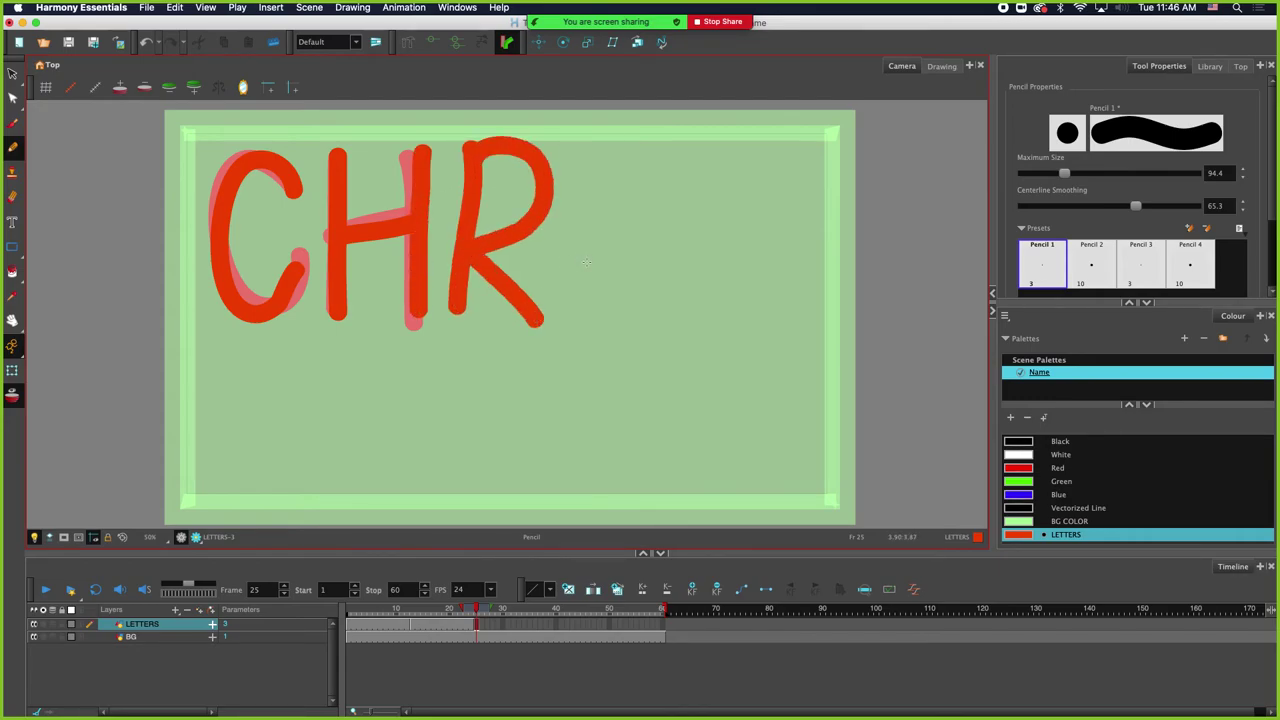
right_click(476, 626)
mouse_move(628, 466)
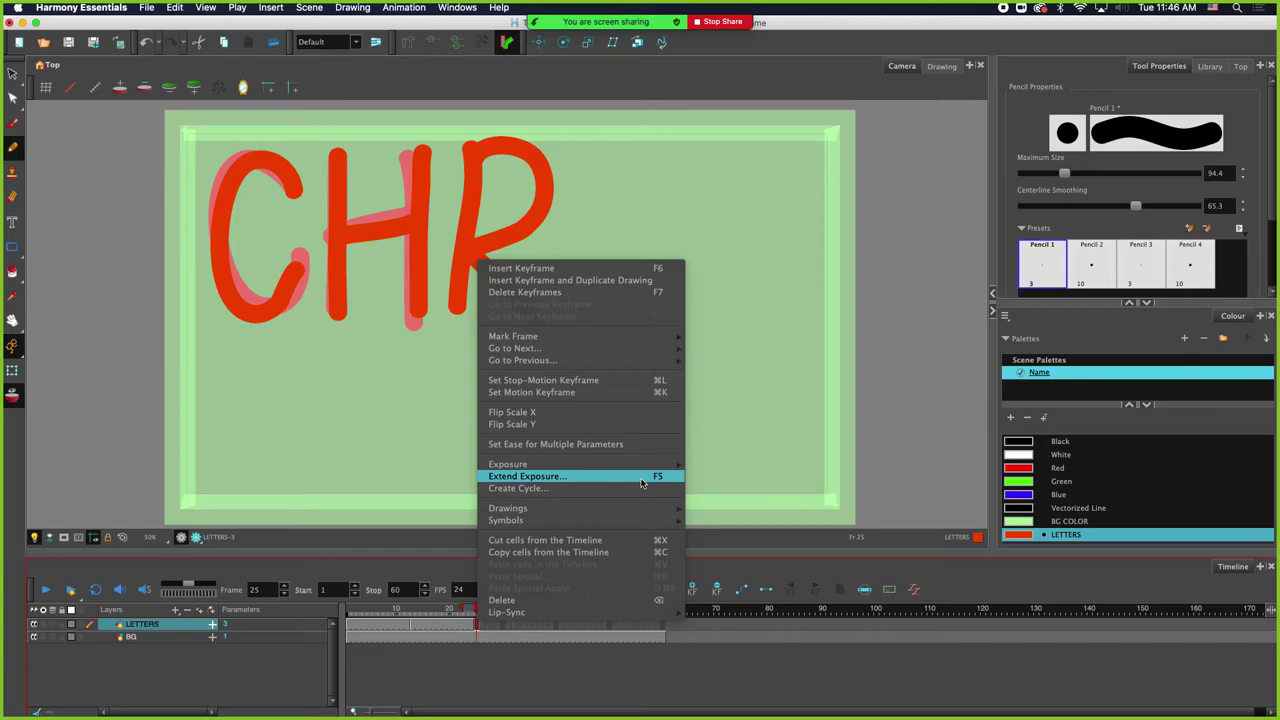
left_click(642, 478)
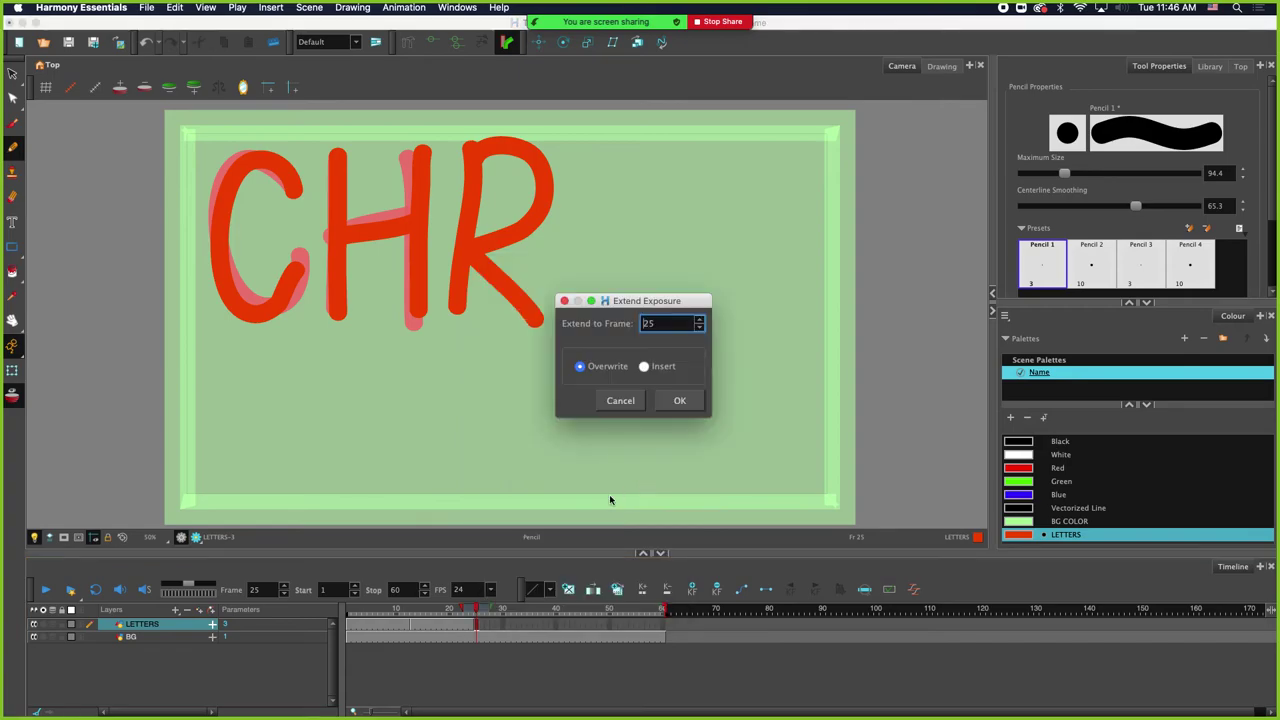
left_click(619, 401)
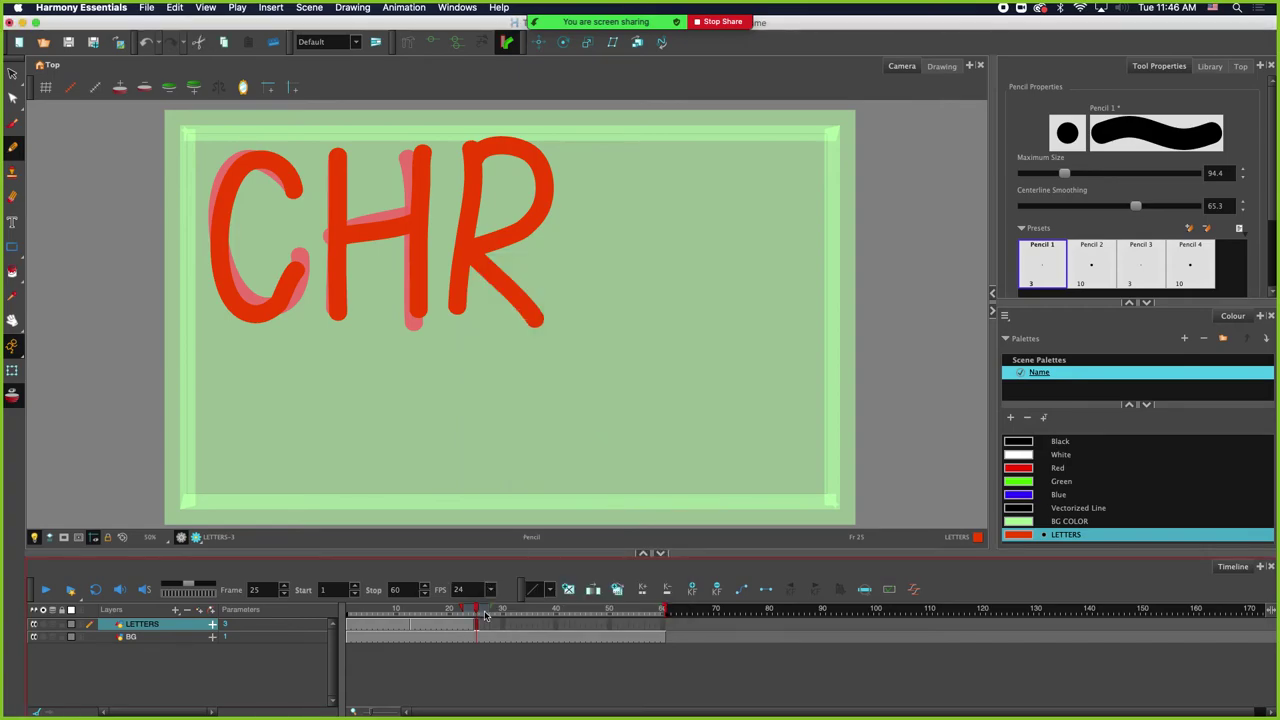
- Set the exposure of the C-H-R drawing at frame 25 to 12 frames
right_click(478, 624)
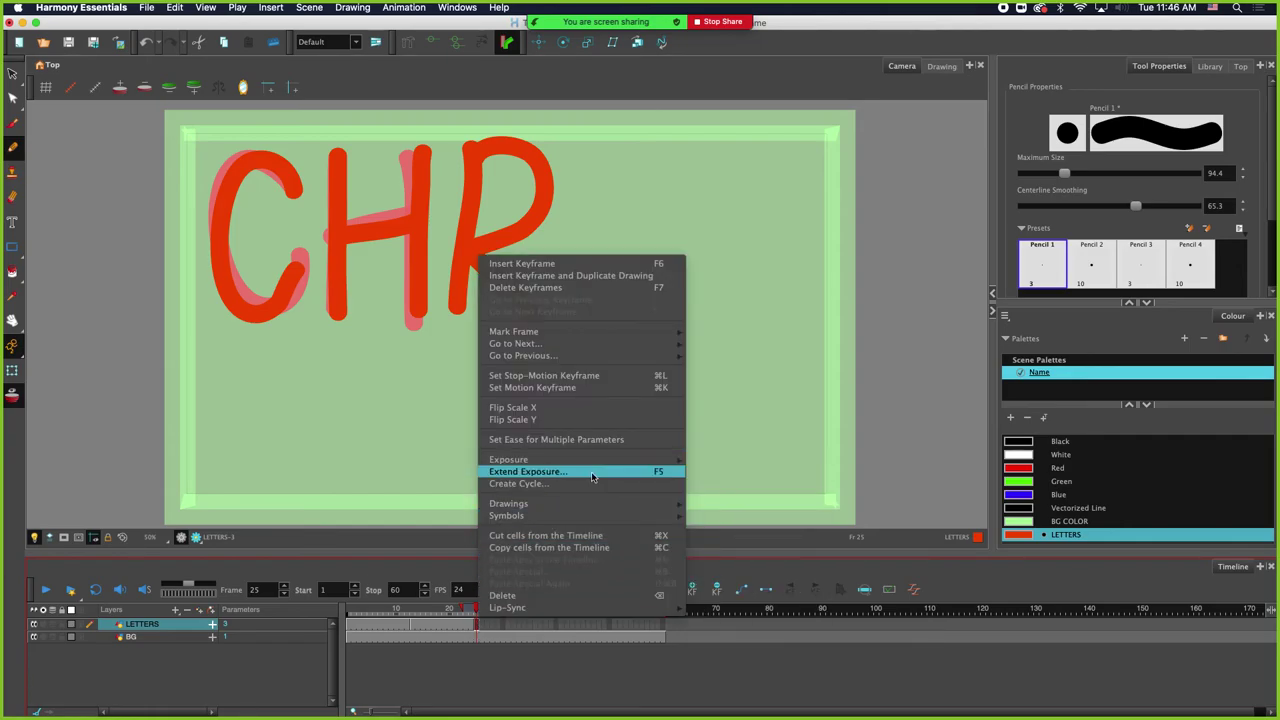
mouse_move(625, 459)
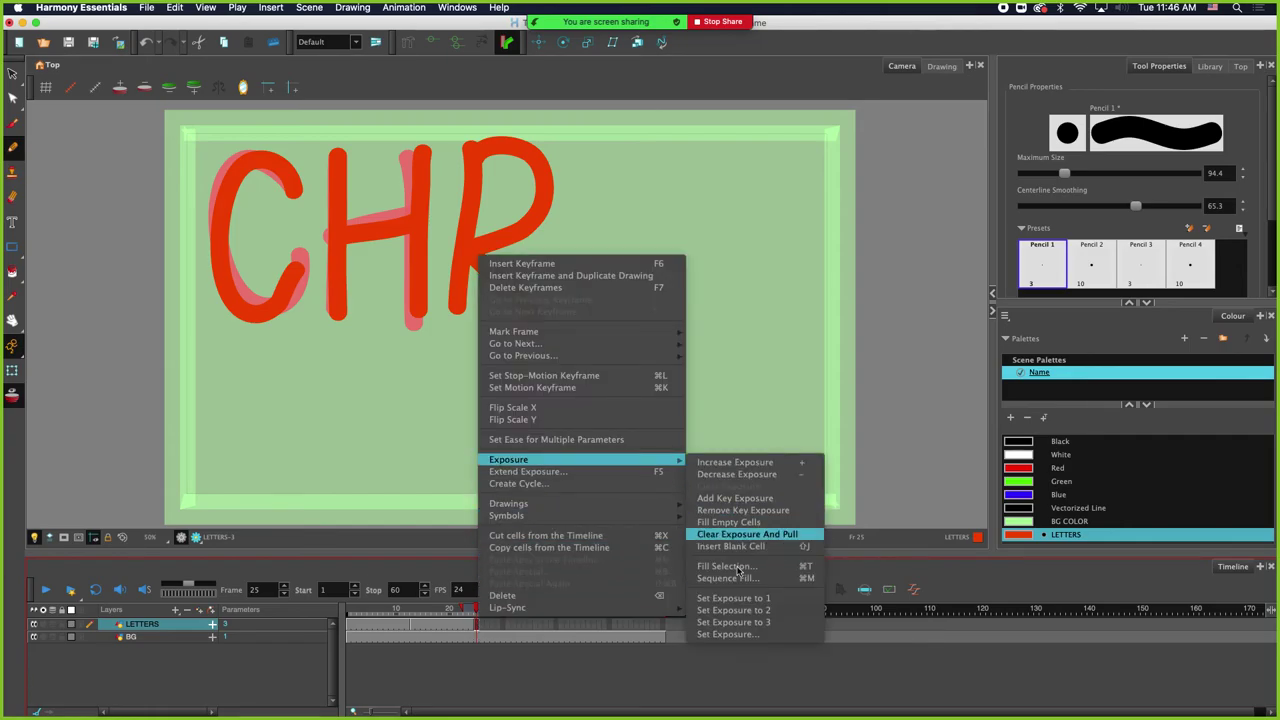
left_click(736, 634)
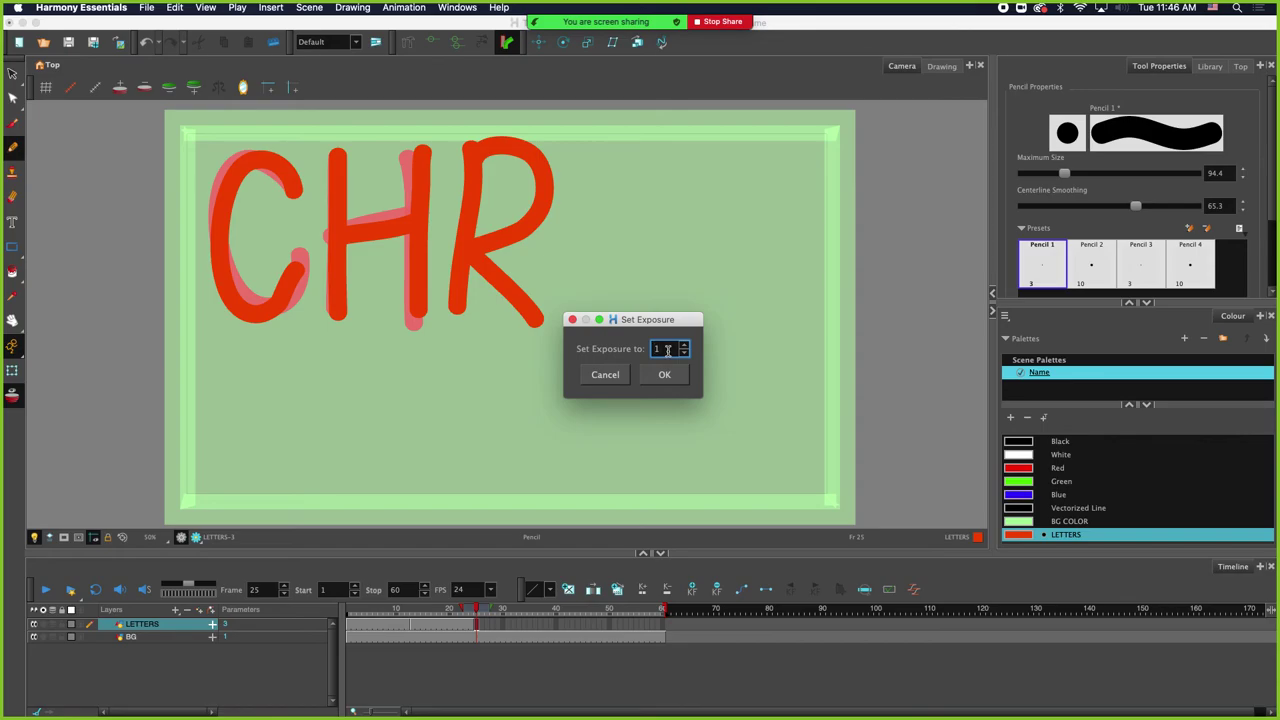
type("12")
key("Return")
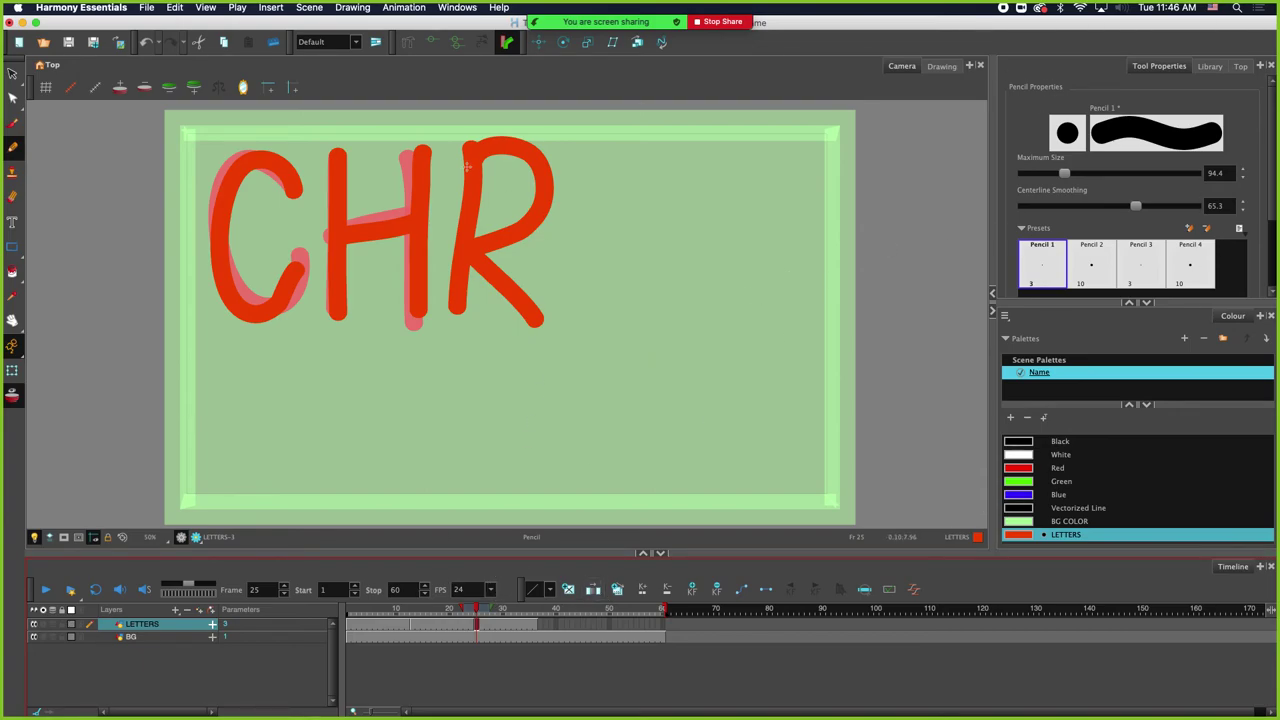
- Trace the C, H and R at frame 37 of the LETTERS layer and add a letter I beside them
left_click(540, 624)
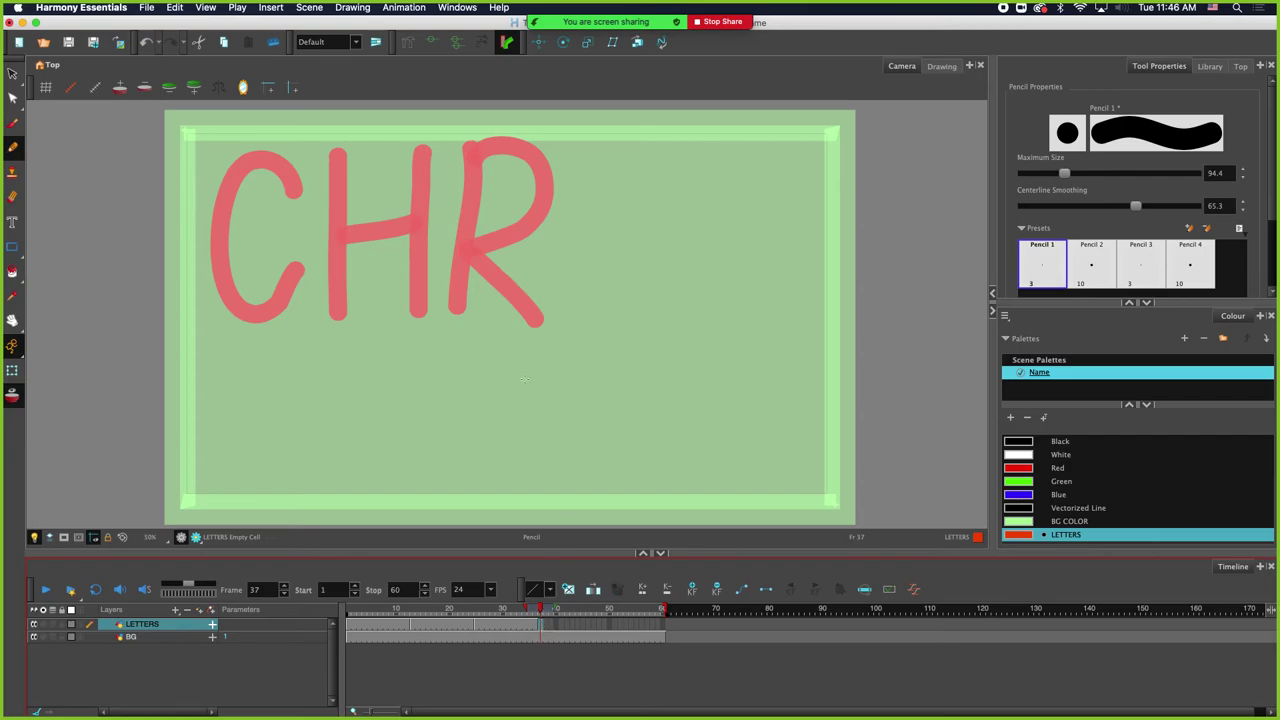
mouse_move(297, 193)
left_mouse_down()
mouse_move(248, 146)
mouse_move(221, 176)
mouse_move(266, 306)
left_mouse_up()
key("super+z")
mouse_move(300, 188)
left_mouse_down()
mouse_move(296, 170)
mouse_move(255, 156)
mouse_move(226, 258)
mouse_move(296, 288)
mouse_move(300, 266)
left_mouse_up()
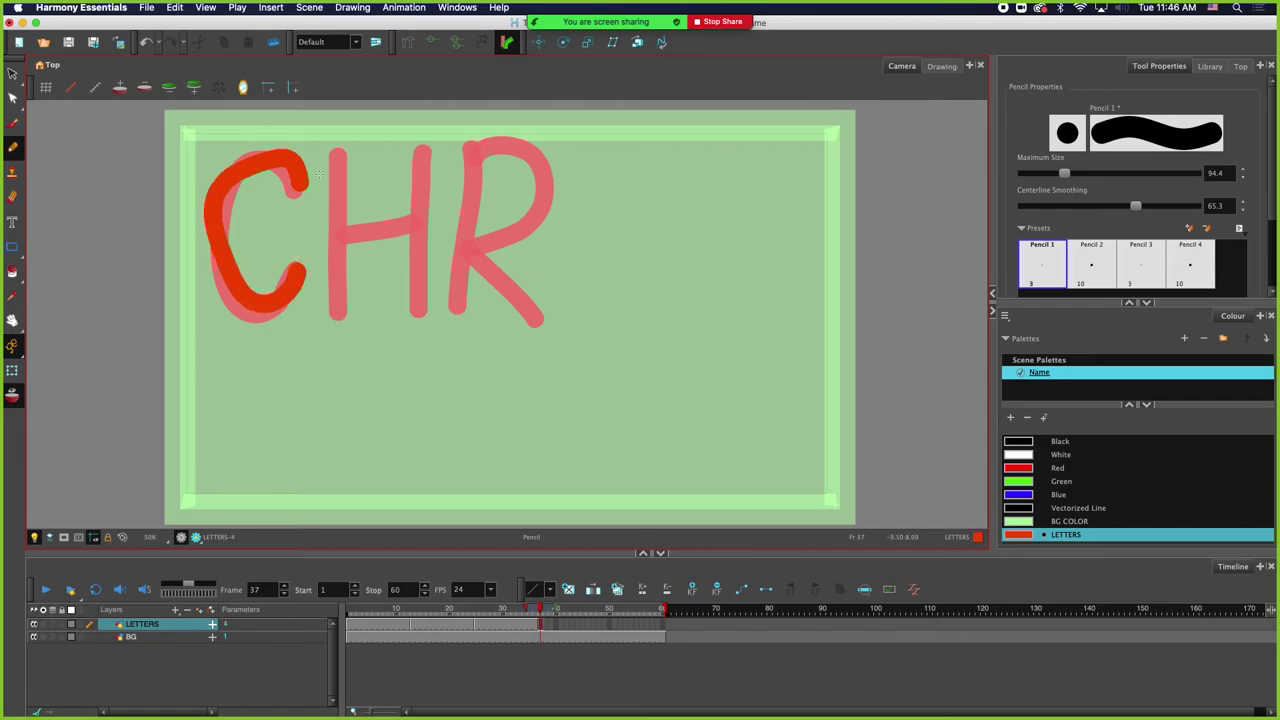
left_click_drag(334, 162, 348, 290)
left_click_drag(350, 232, 418, 230)
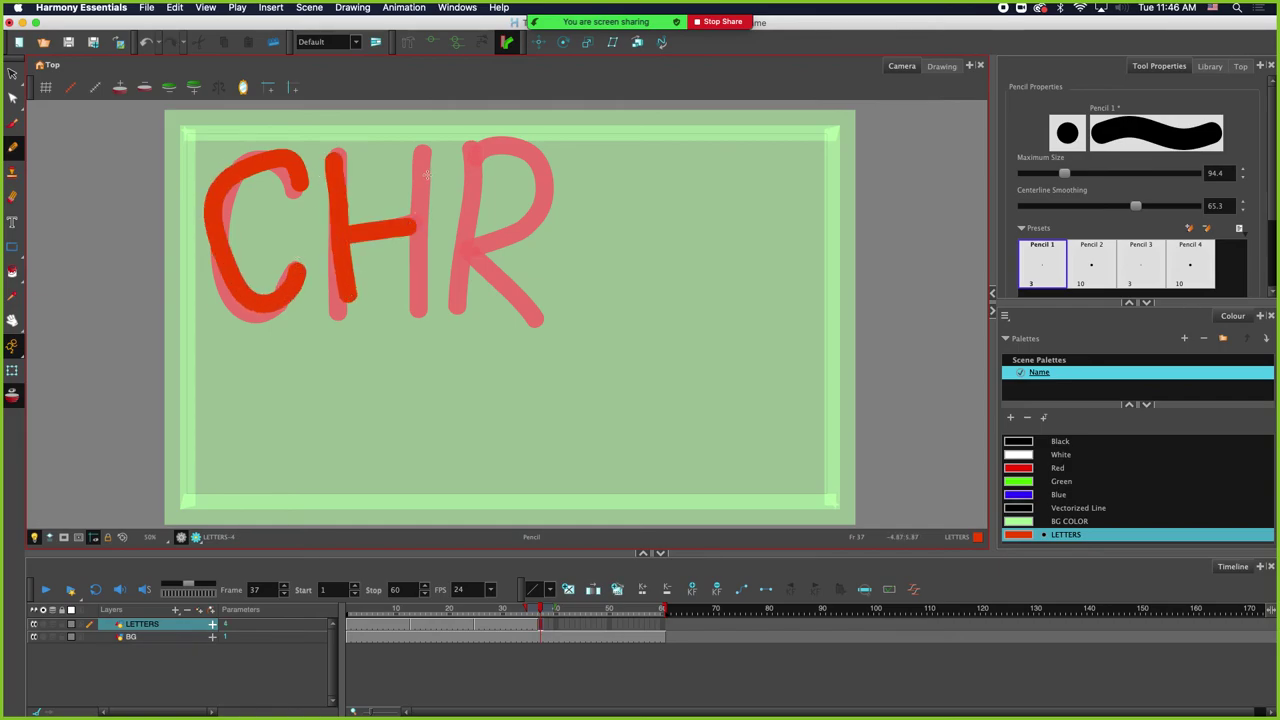
left_click_drag(425, 156, 422, 314)
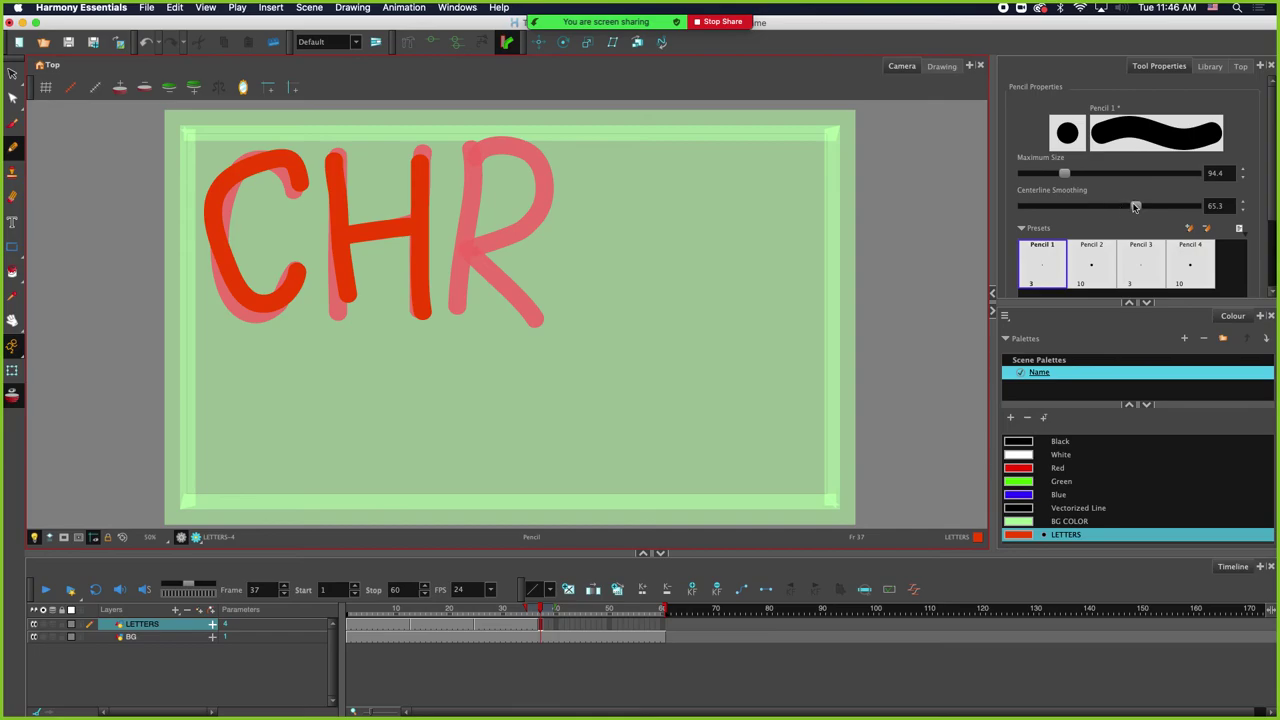
left_click_drag(468, 157, 477, 288)
mouse_move(469, 152)
left_mouse_down()
mouse_move(509, 167)
mouse_move(540, 225)
mouse_move(483, 235)
mouse_move(580, 296)
left_mouse_up()
left_click_drag(594, 160, 607, 296)
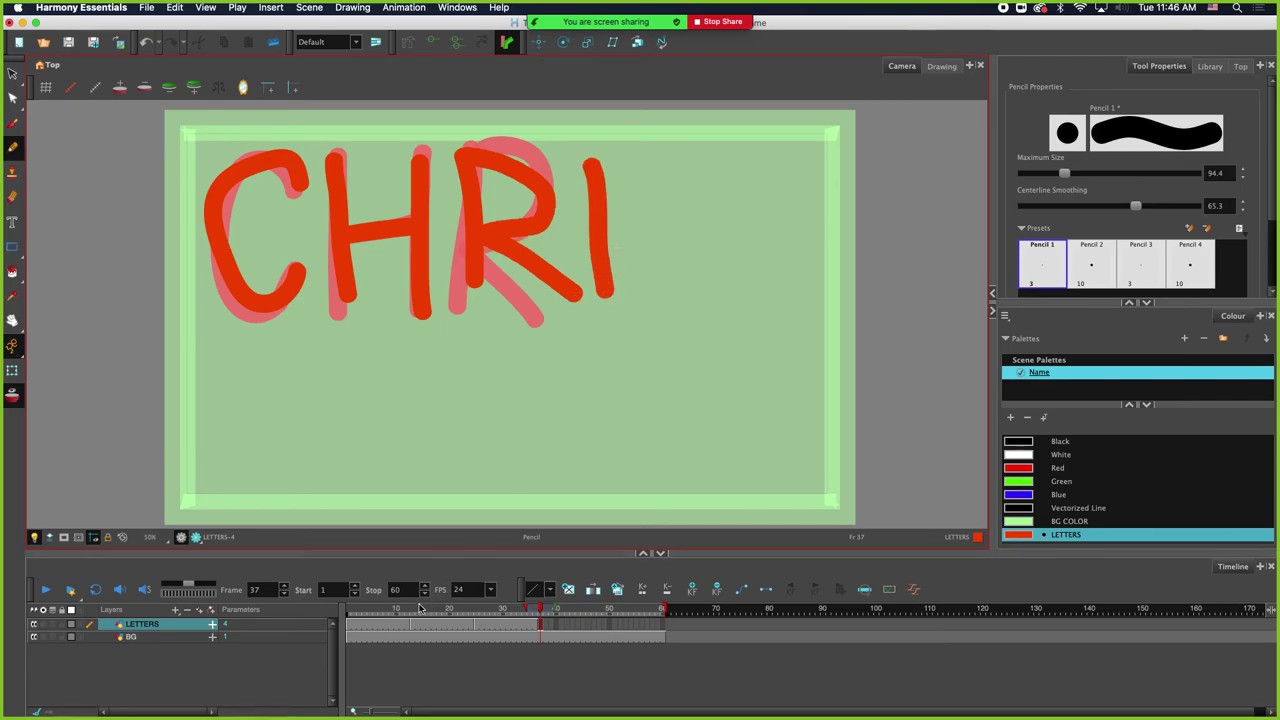
- Extend the exposure of the four-letter drawing from frame 37 through frame 48 on the LETTERS layer
left_click(598, 625)
right_click(598, 625)
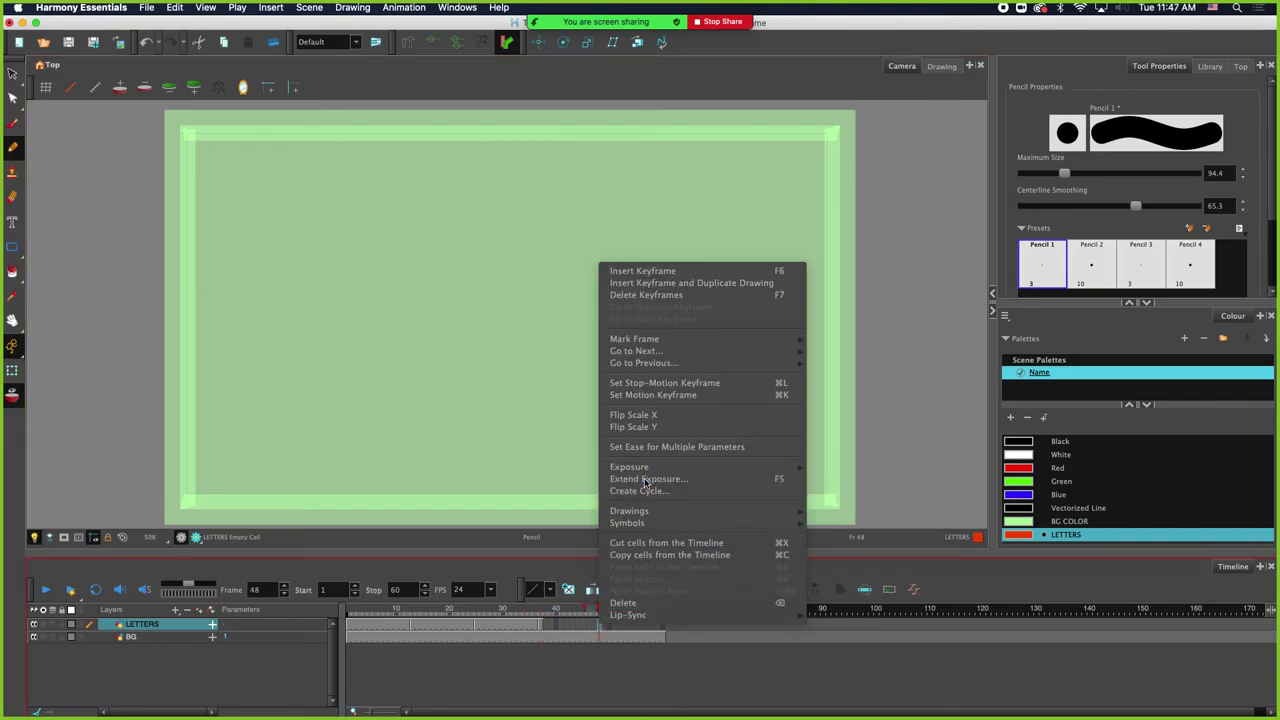
left_click(646, 479)
- Trace the four existing letters at frame 49 of the LETTERS layer and add a letter S beside them
left_click(606, 627)
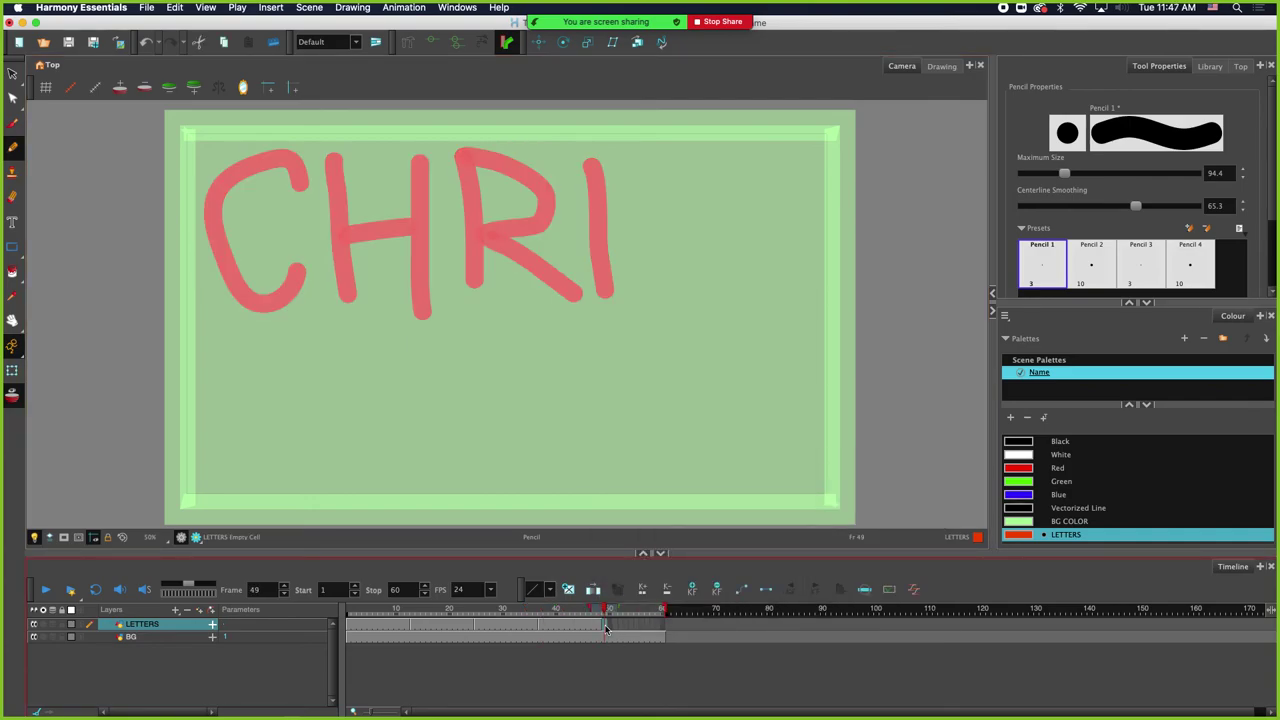
mouse_move(303, 190)
left_mouse_down()
mouse_move(268, 168)
mouse_move(226, 186)
mouse_move(214, 242)
mouse_move(237, 299)
mouse_move(272, 302)
mouse_move(307, 263)
left_mouse_up()
left_click_drag(330, 158, 337, 302)
left_click_drag(397, 228, 419, 207)
left_click_drag(420, 150, 418, 318)
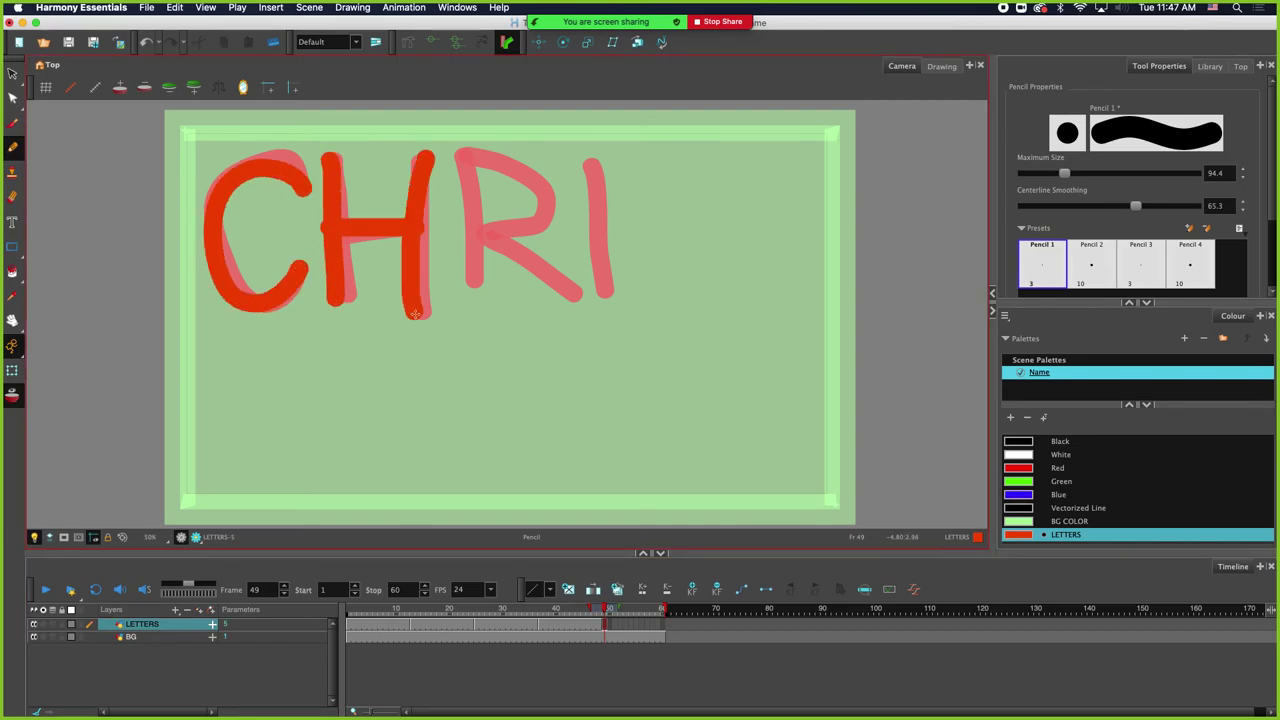
mouse_move(458, 140)
left_mouse_down()
mouse_move(485, 313)
mouse_move(547, 213)
mouse_move(474, 247)
mouse_move(590, 317)
left_mouse_up()
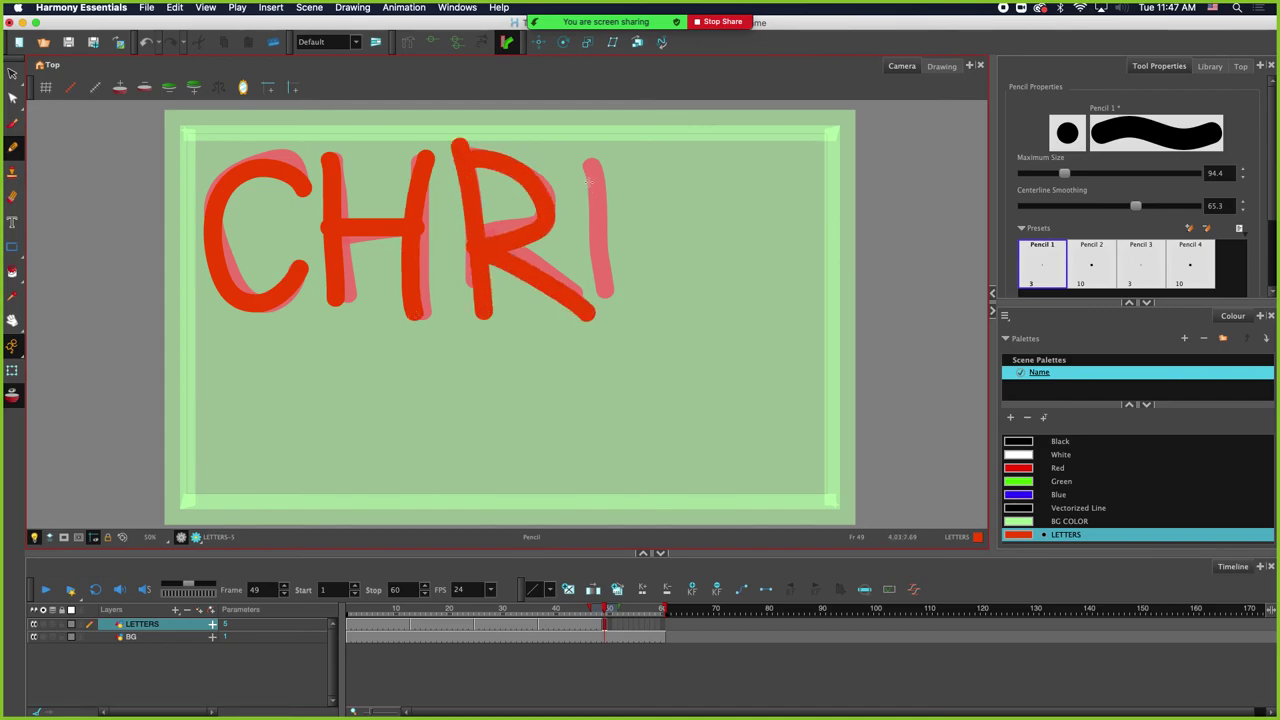
left_click_drag(588, 178, 612, 298)
mouse_move(740, 232)
left_mouse_down()
mouse_move(721, 170)
mouse_move(652, 200)
mouse_move(667, 252)
mouse_move(718, 264)
mouse_move(652, 320)
left_mouse_up()
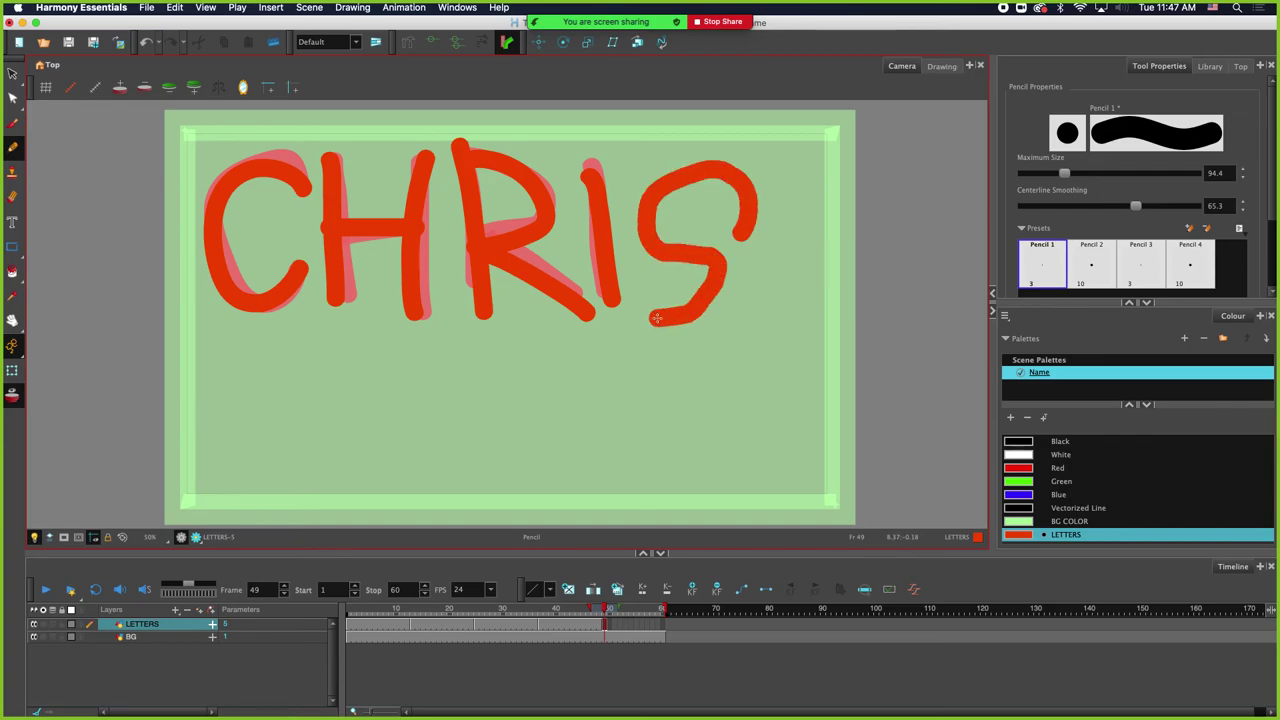
- Extend the exposure of the five-letter drawing from frame 49 through frame 60 on the LETTERS layer
right_click(665, 628)
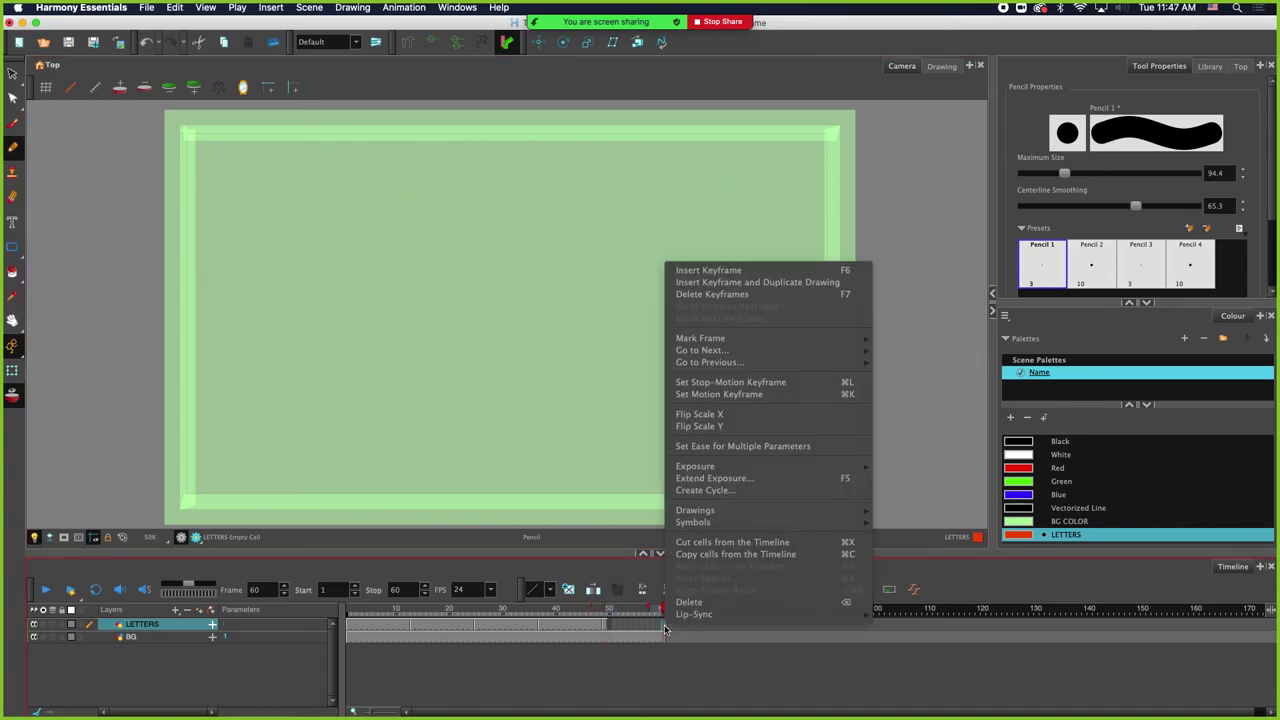
left_click(700, 482)
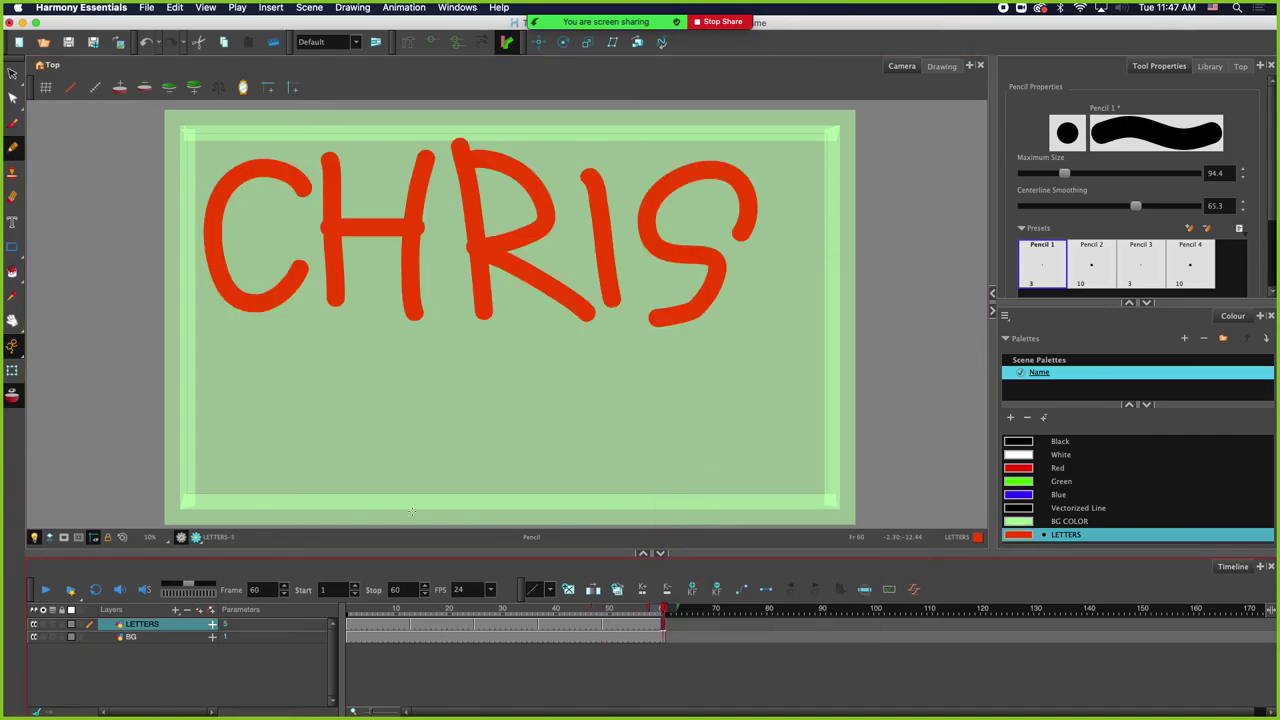
- Play the animation, check the drawing change between frames 12 and 13, and return to frame 1
left_click(46, 590)
left_click_drag(362, 612, 406, 622)
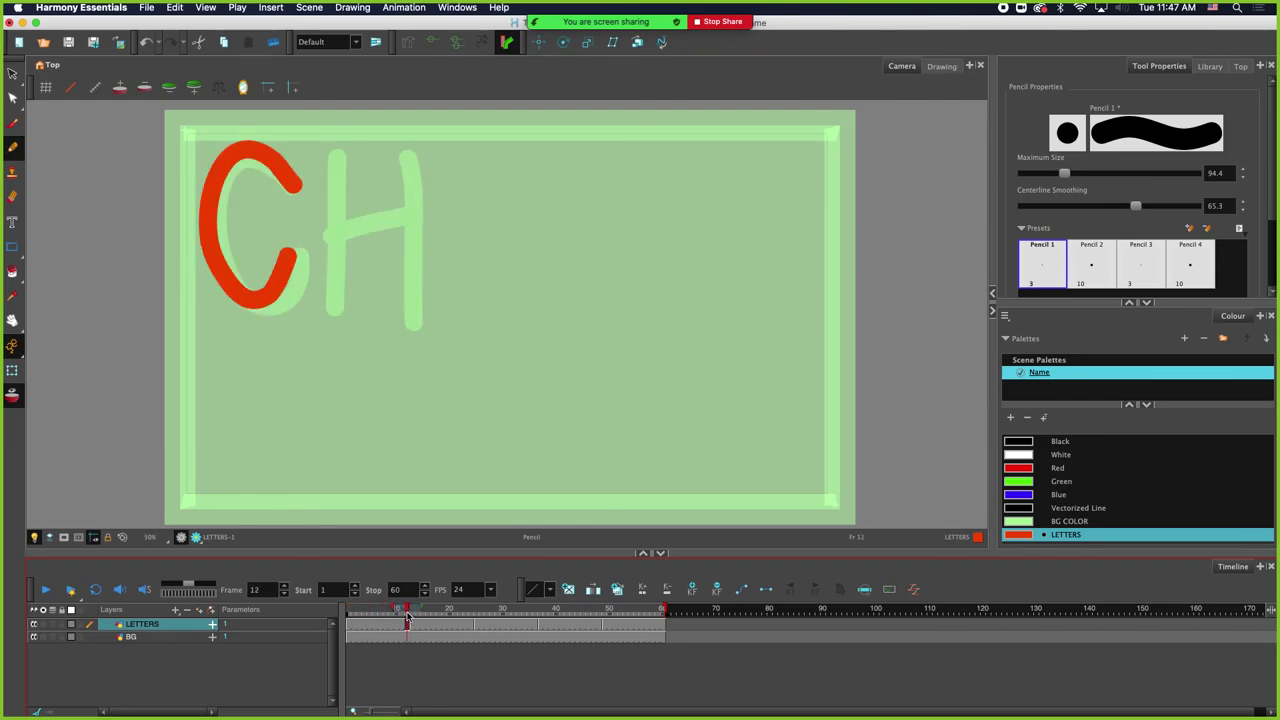
mouse_move(406, 616)
left_mouse_down()
mouse_move(349, 612)
mouse_move(506, 614)
mouse_move(415, 628)
left_mouse_up()
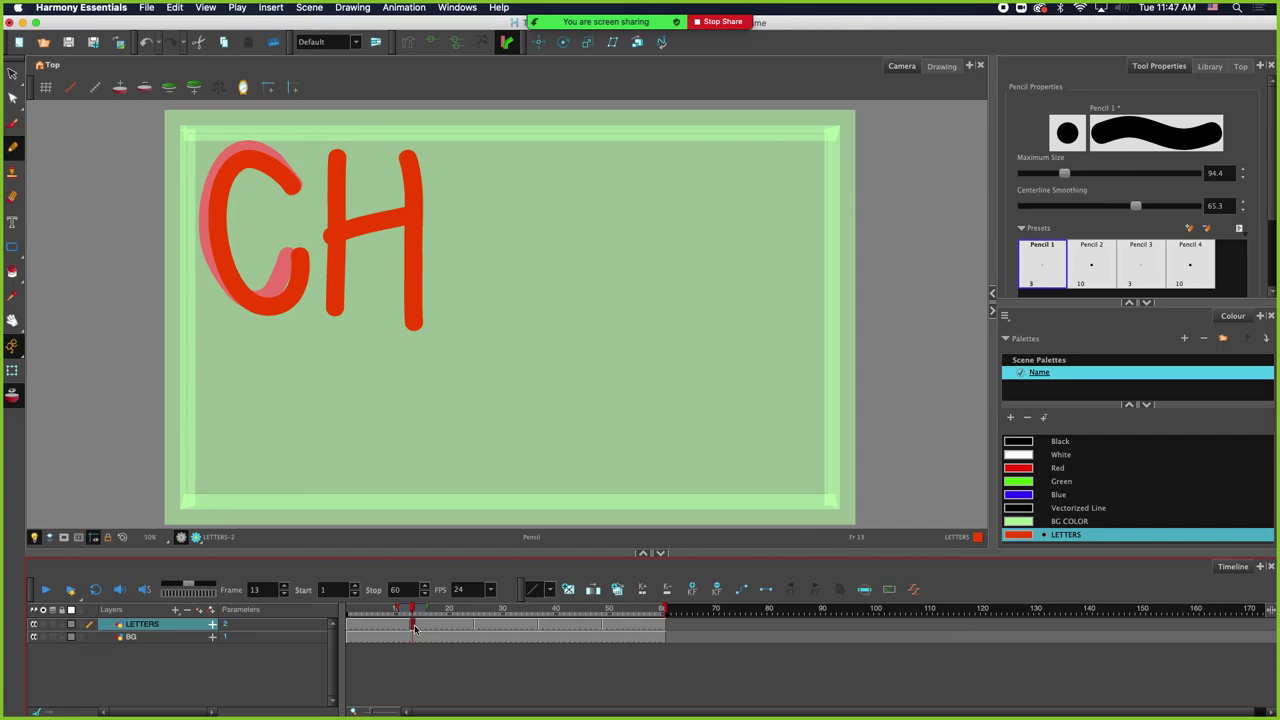
left_click_drag(415, 628, 340, 618)
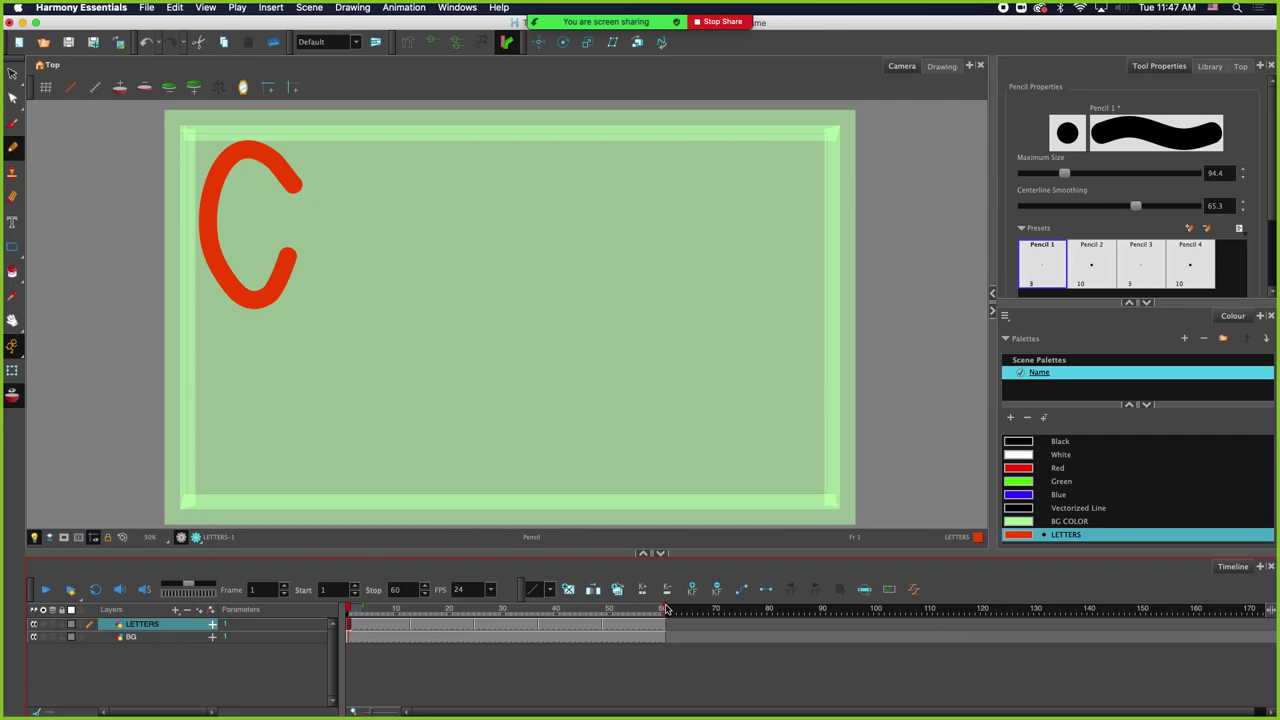
- Lengthen the scene to 90 frames and restore its end to frame 60
left_click_drag(665, 609, 827, 614)
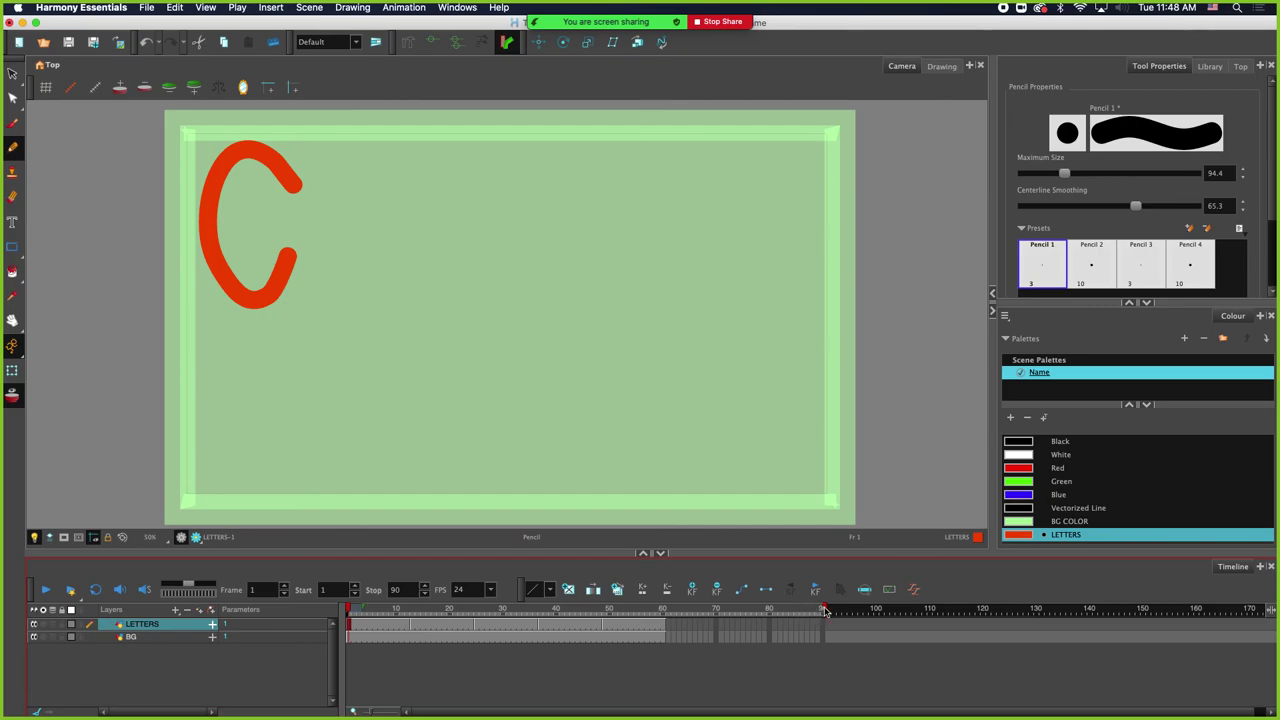
mouse_move(825, 610)
left_mouse_down()
mouse_move(662, 612)
mouse_move(670, 620)
left_mouse_up()
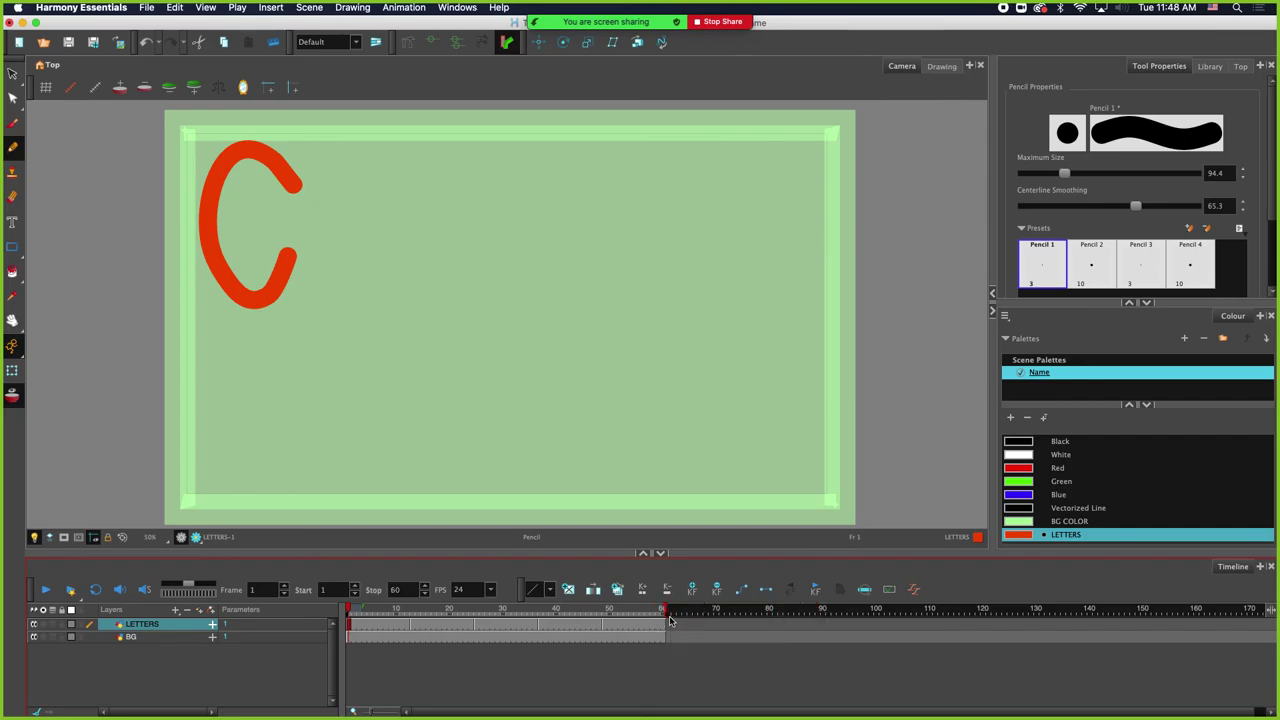